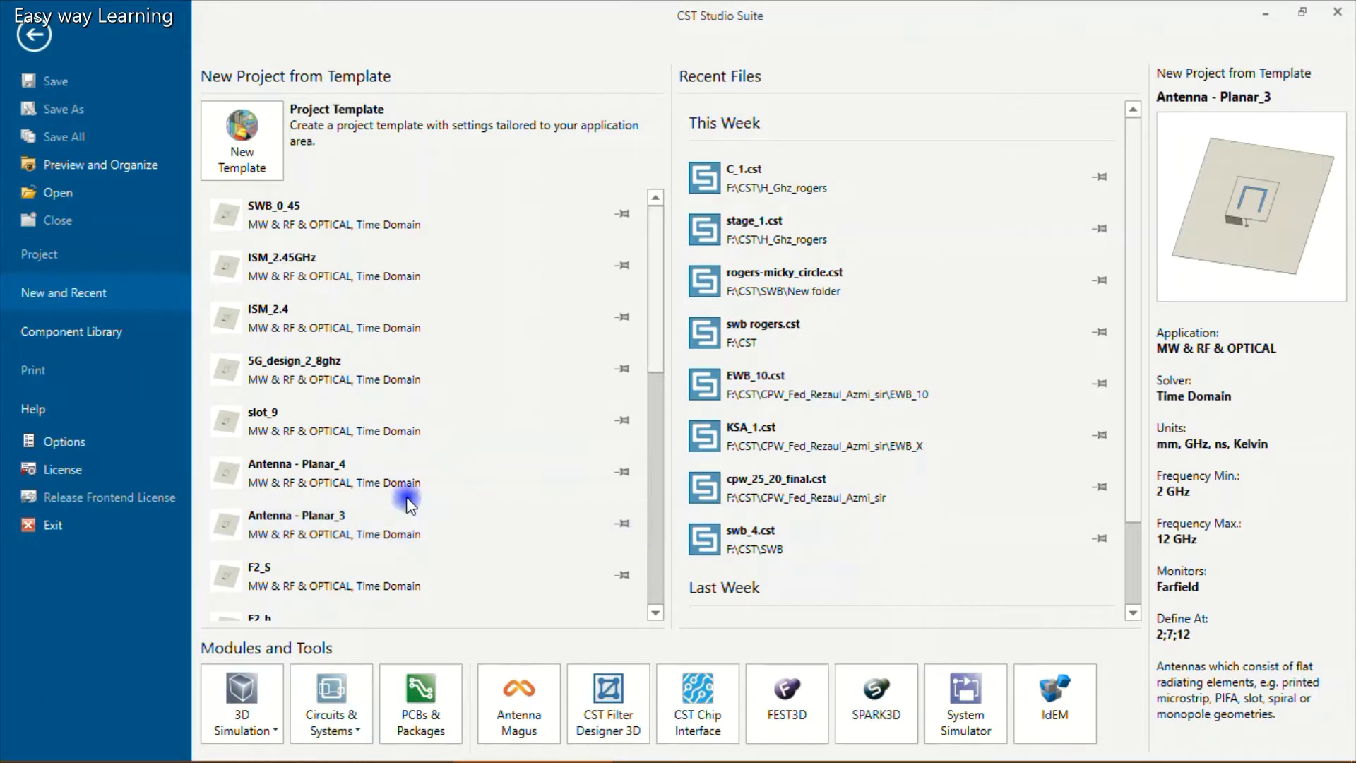
Create a new project from the Antenna - Planar_4 template.
{"action": "left_click", "coordinate": [418, 469]}
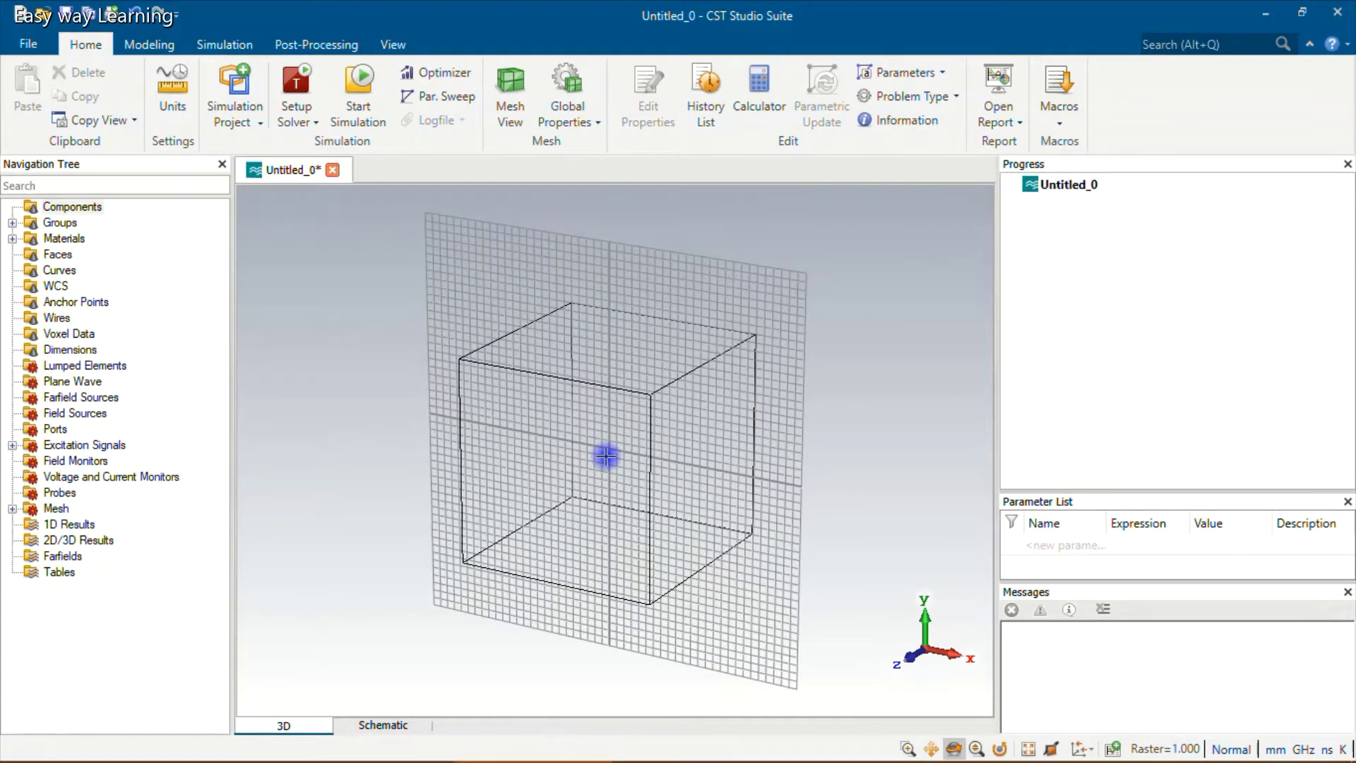
{"action": "left_click", "coordinate": [605, 456]}
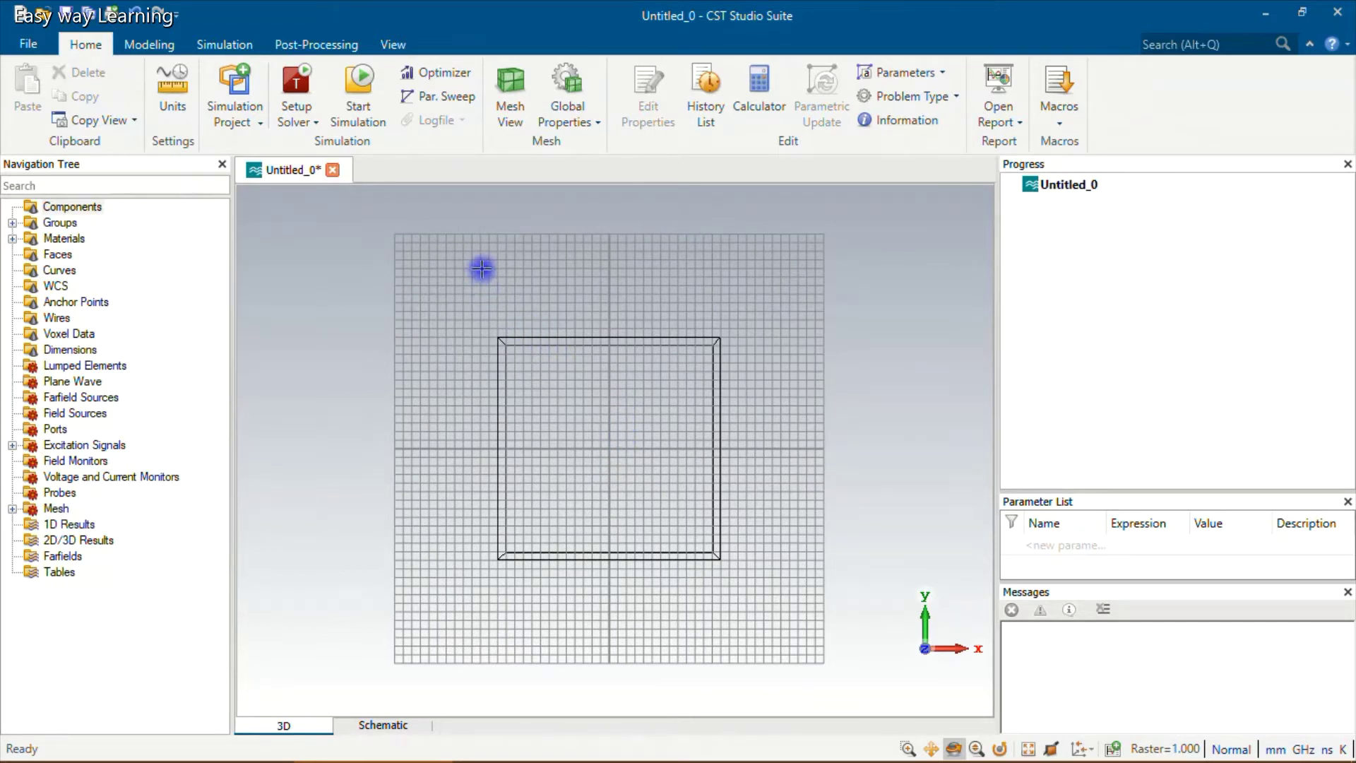
Sketch a brick about 21 by 22 mm and 8 mm high on the working plane, roughly centred on the origin.
{"action": "left_click", "coordinate": [149, 44]}
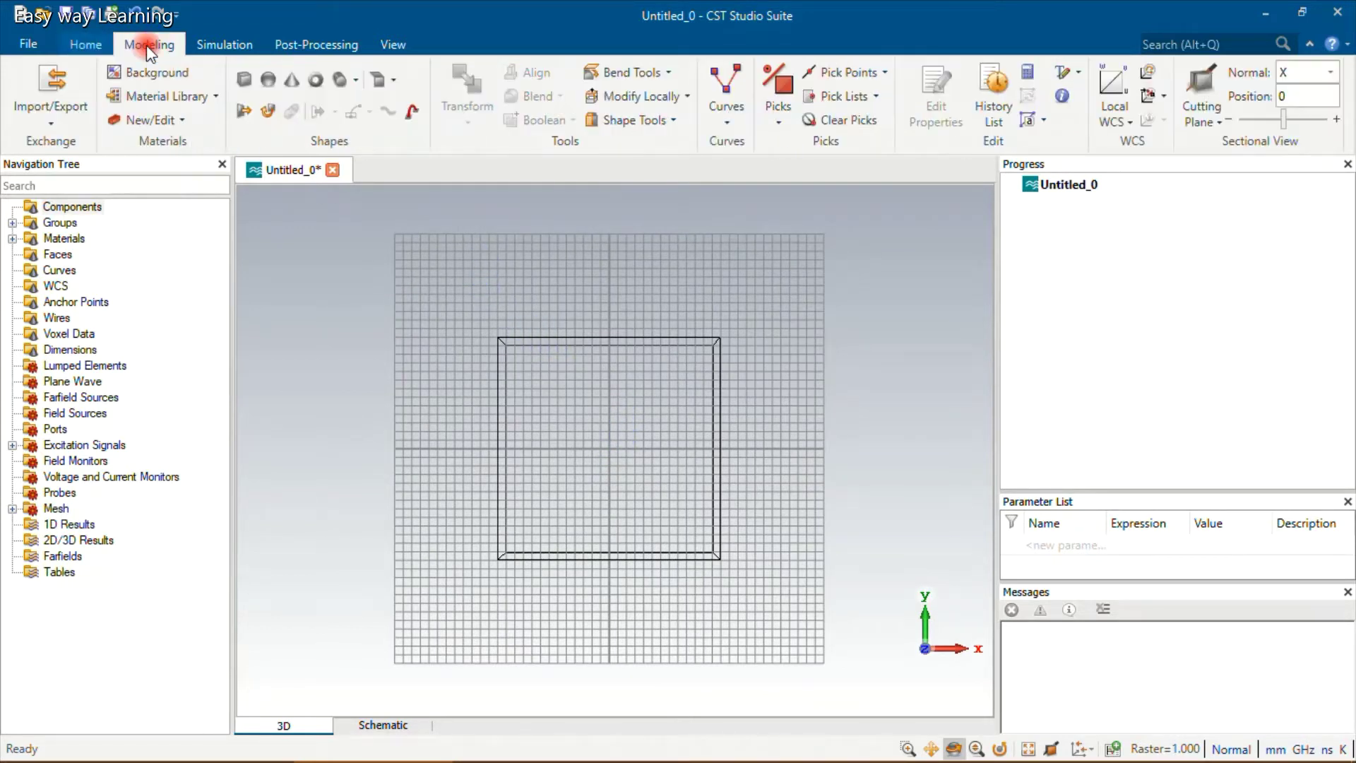
{"action": "left_click", "coordinate": [242, 79]}
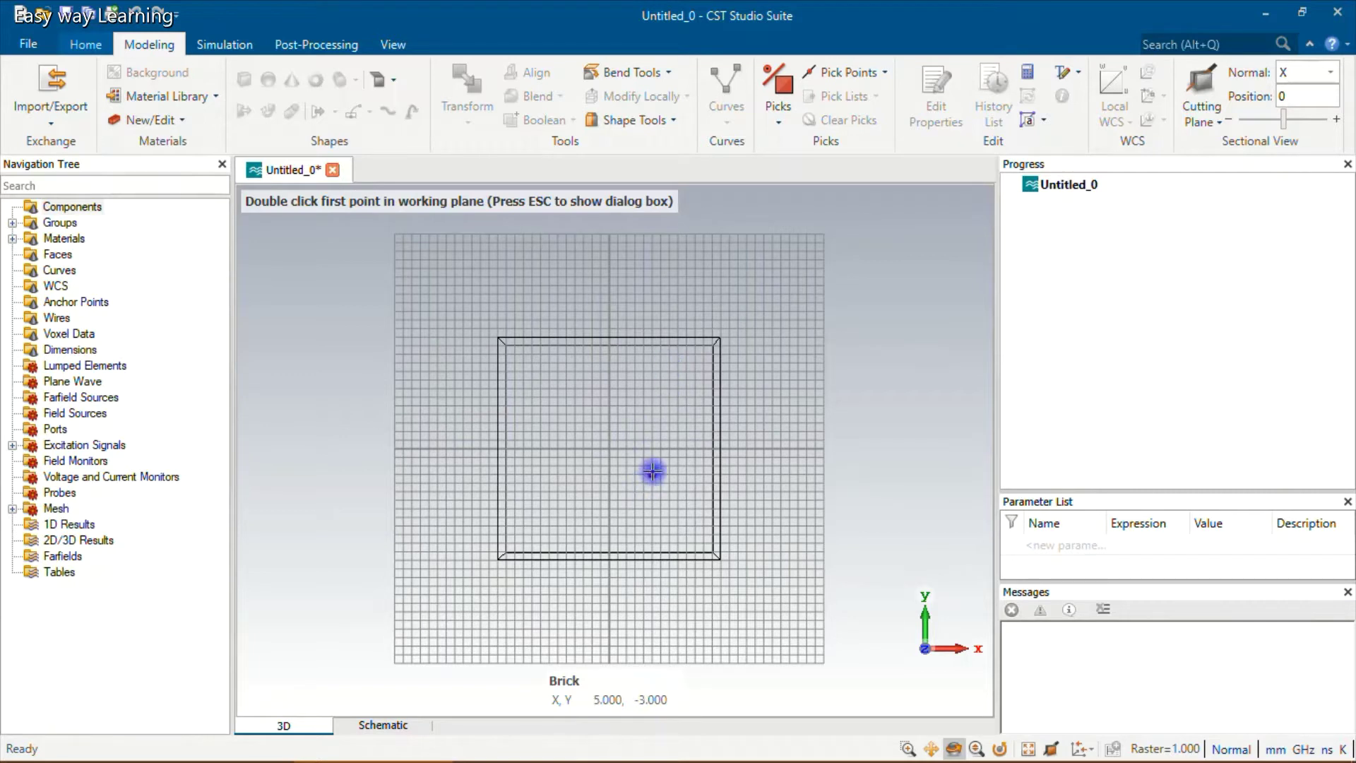
{"action": "double_click", "coordinate": [525, 354]}
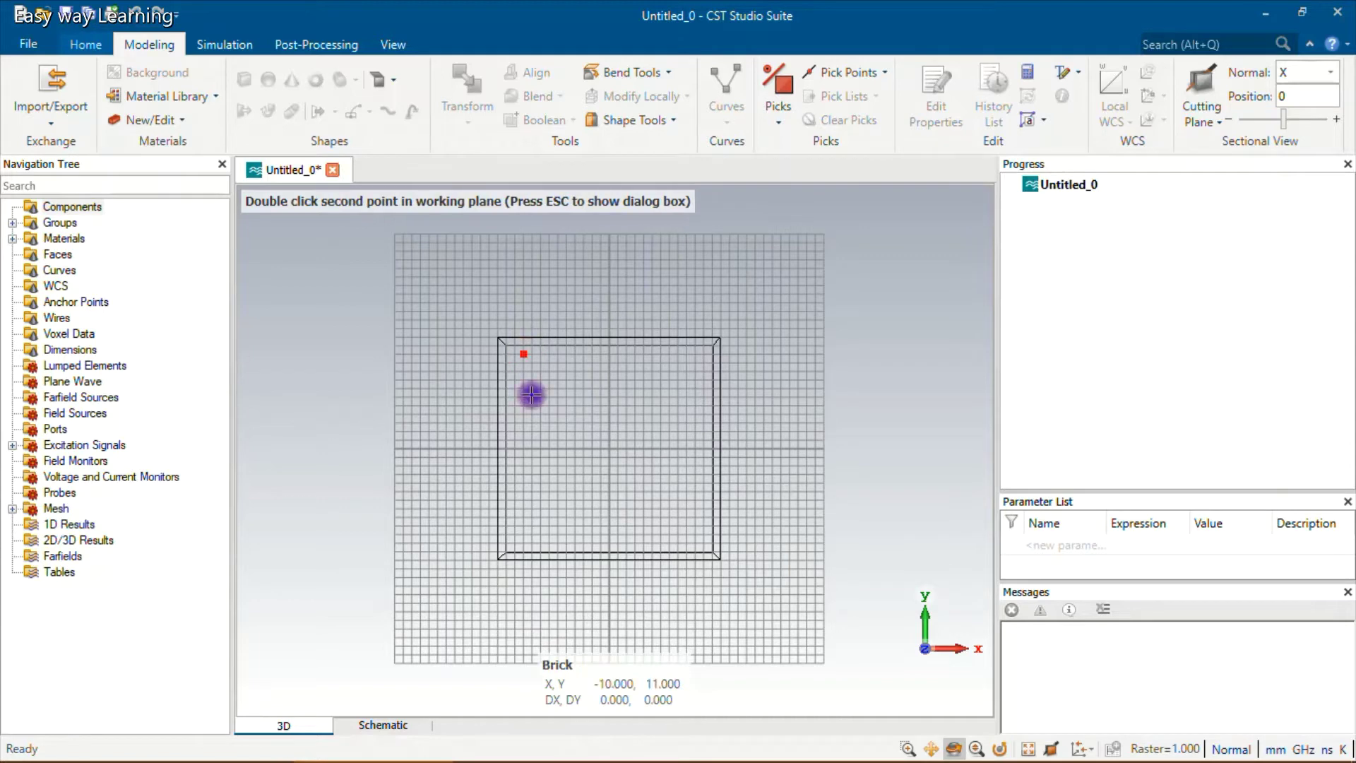
{"action": "double_click", "coordinate": [703, 545]}
{"action": "double_click", "coordinate": [703, 545]}
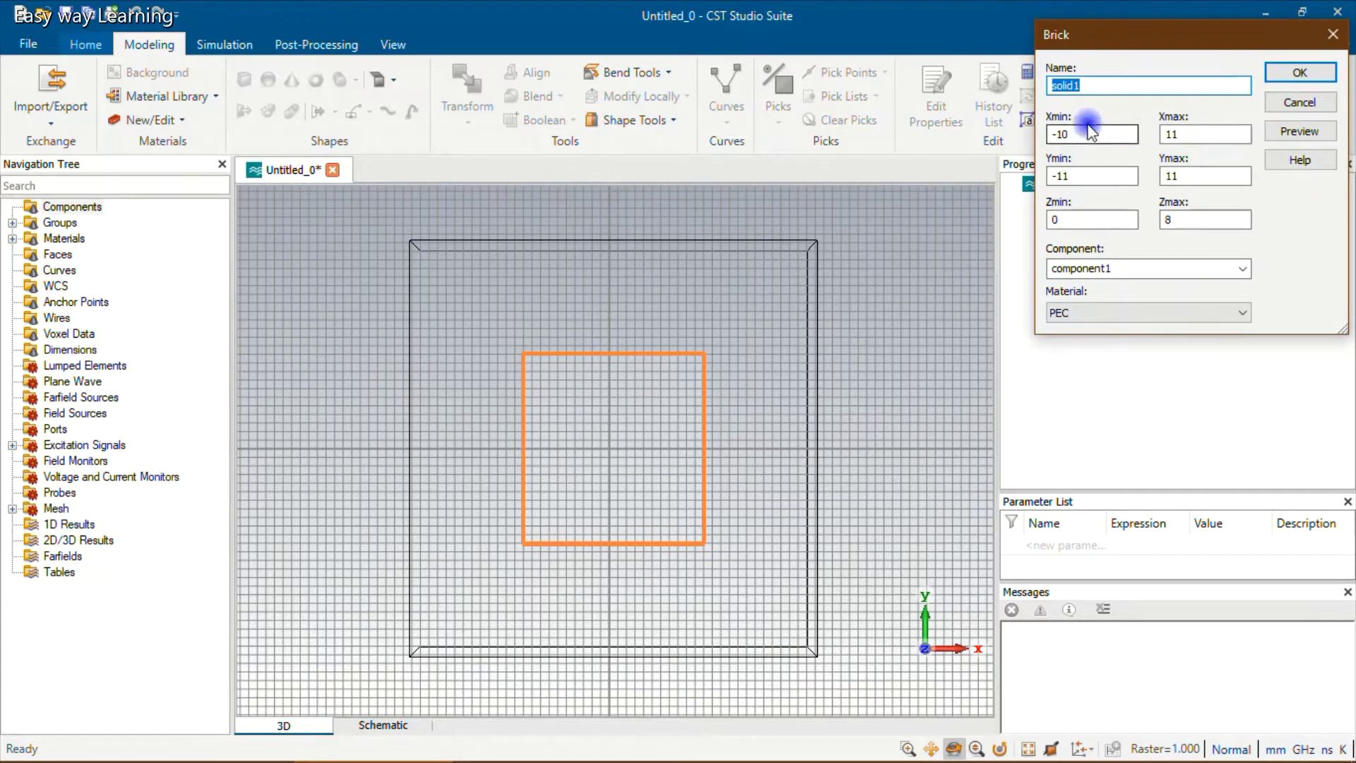
Name the brick Substrate and set its extents to X -20 to 20, Y -20 to 20 and Z -1.5 to 0.
{"action": "type", "text": "Substrate"}
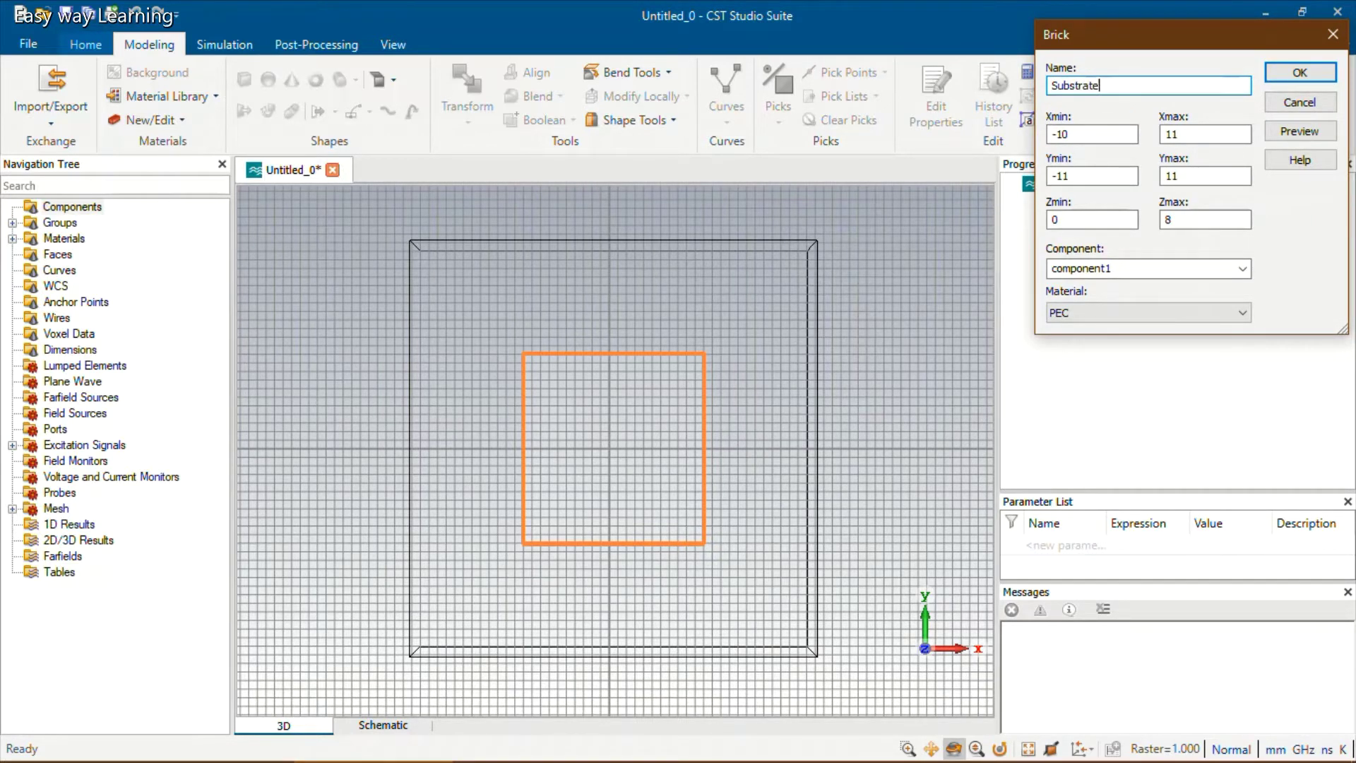
{"action": "key", "text": "Tab"}
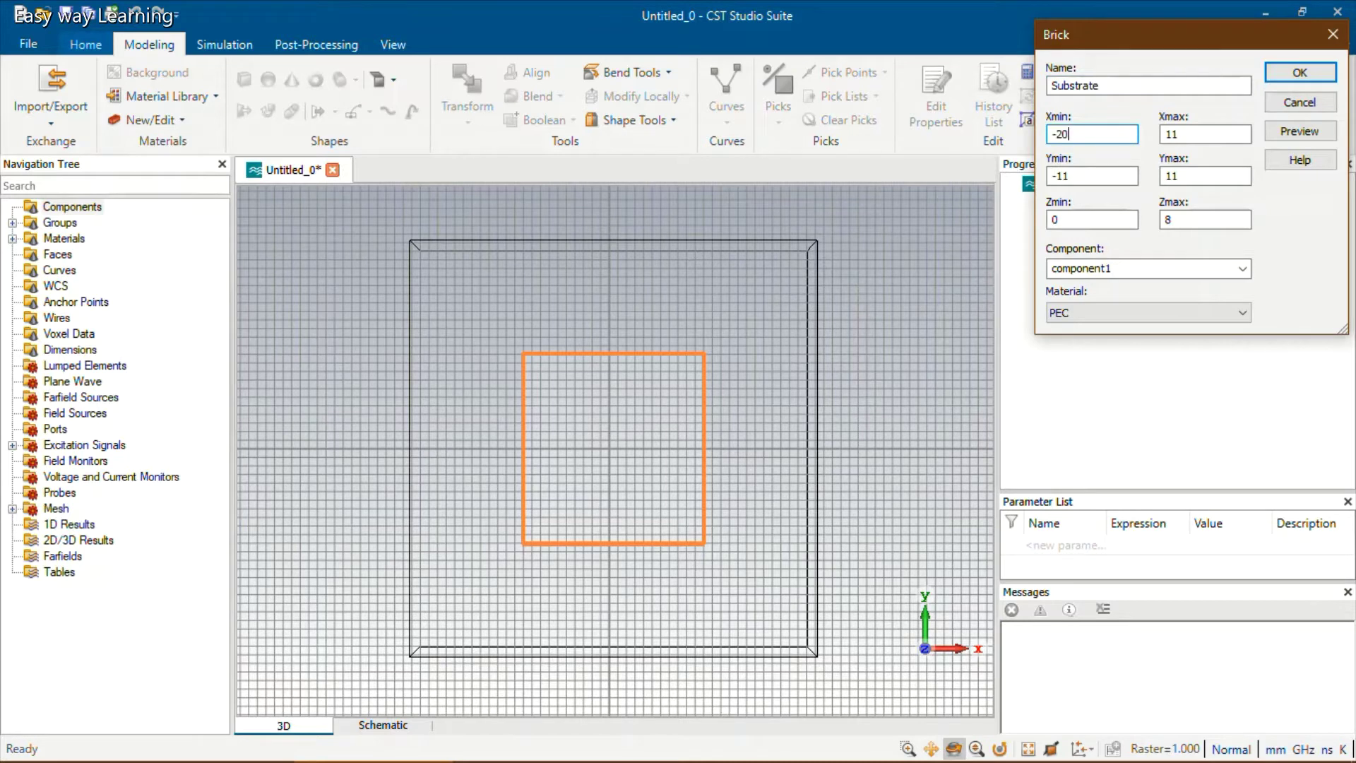
{"action": "type", "text": "-20"}
{"action": "key", "text": "Tab"}
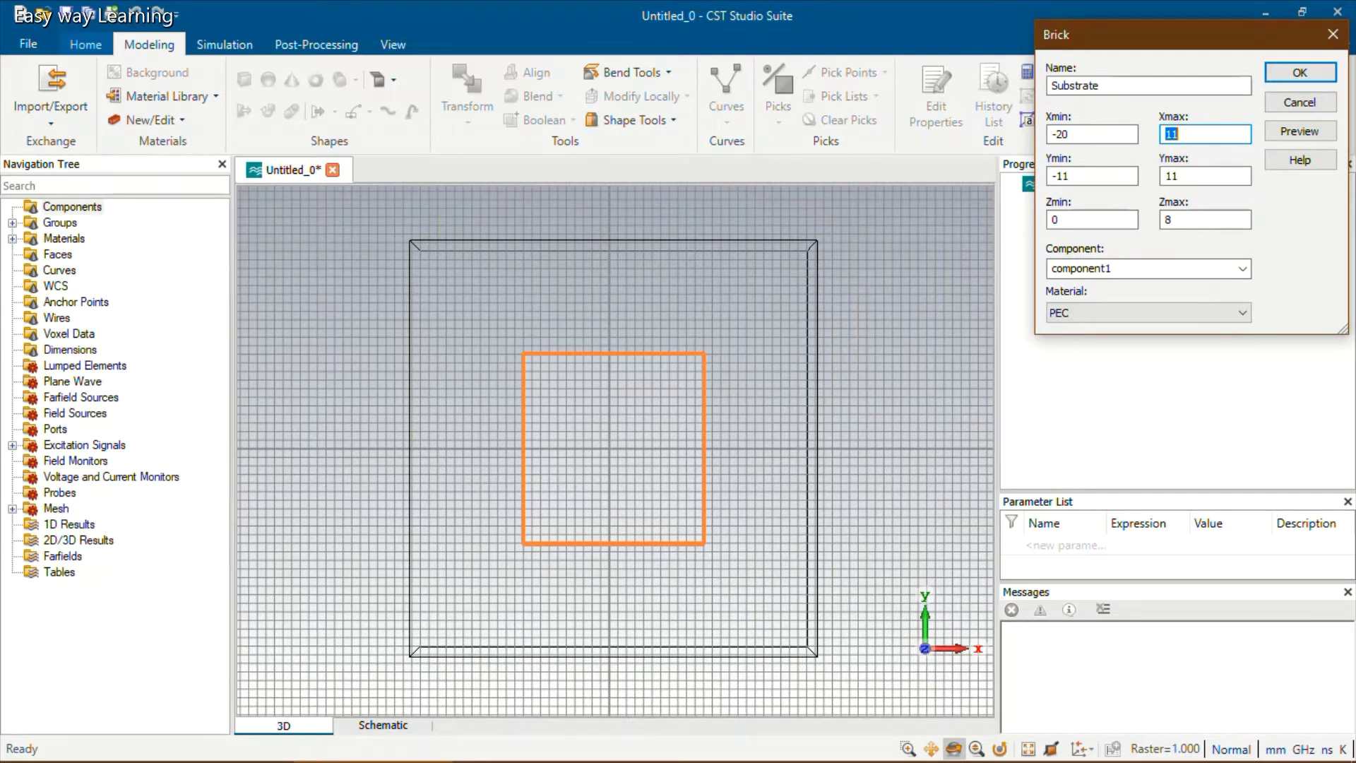
{"action": "type", "text": "20"}
{"action": "key", "text": "Tab"}
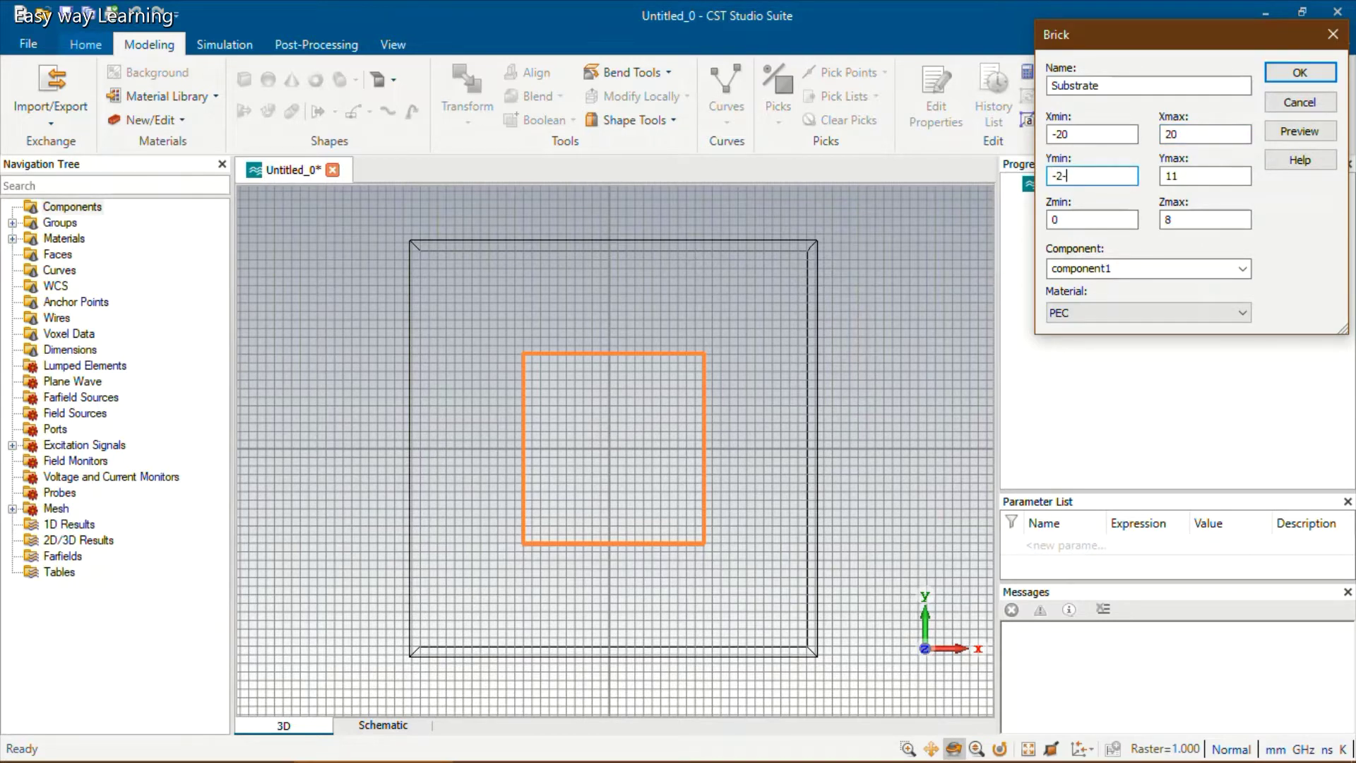
{"action": "type", "text": "-20"}
{"action": "key", "text": "Tab"}
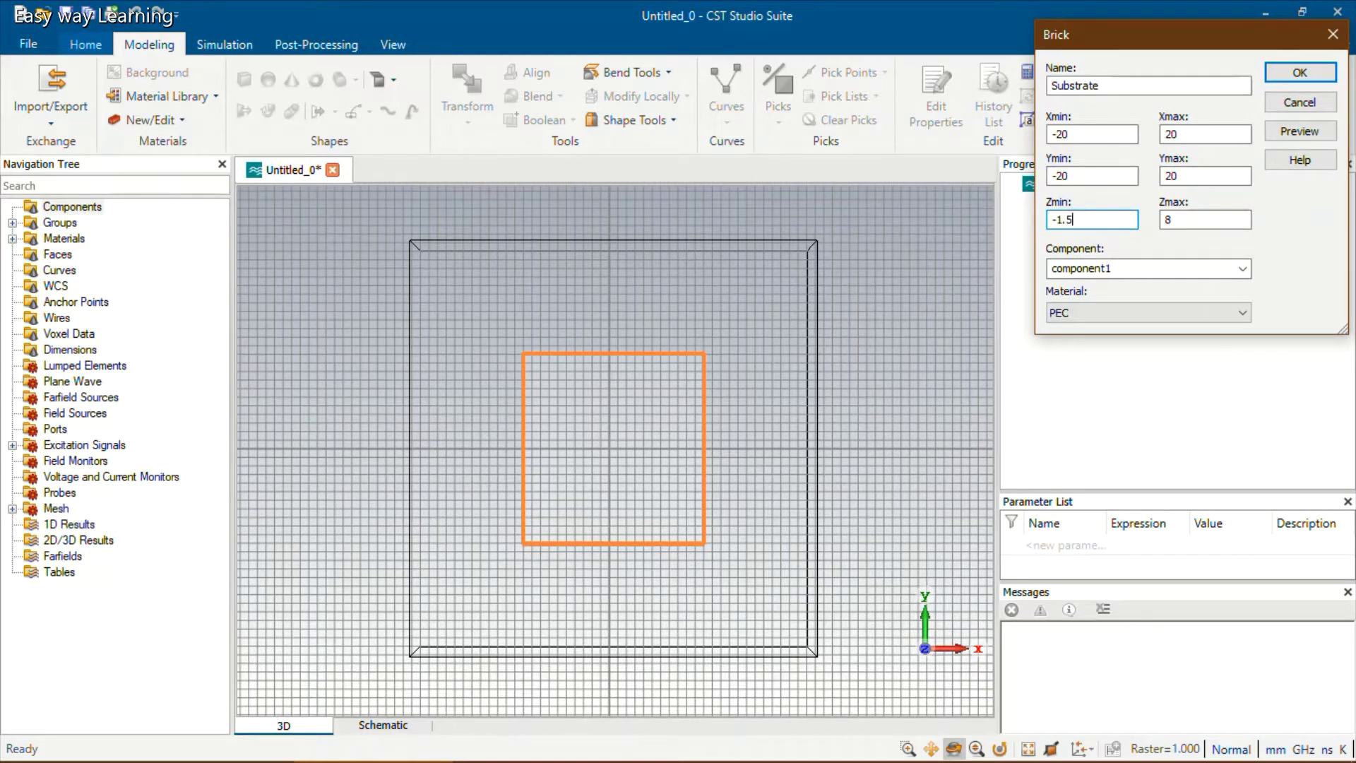
{"action": "key", "text": "Tab"}
{"action": "type", "text": "0"}
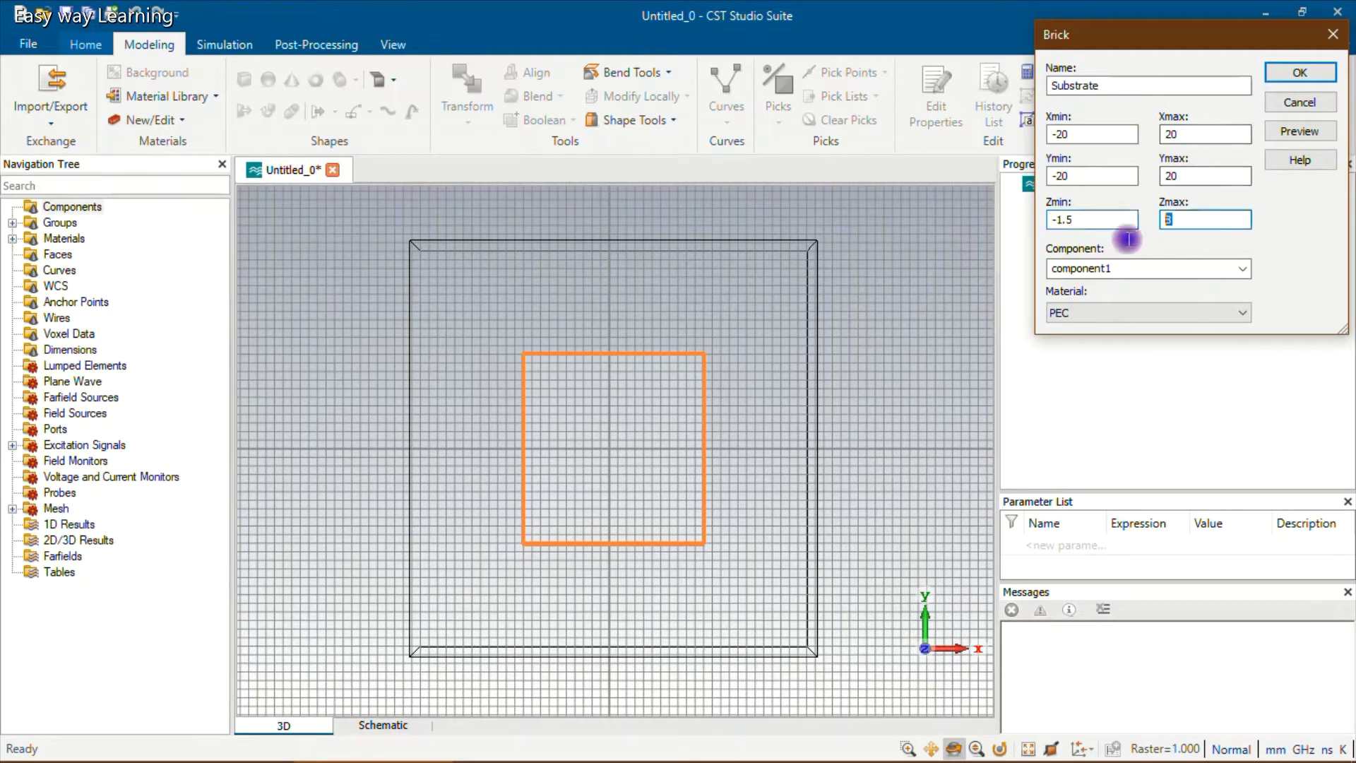
Preview the substrate brick and examine its thickness and outline from the side and the front.
{"action": "left_click", "coordinate": [1300, 131]}
{"action": "left_click_drag", "start_coordinate": [827, 423], "coordinate": [433, 475]}
{"action": "left_click_drag", "start_coordinate": [710, 440], "coordinate": [672, 459]}
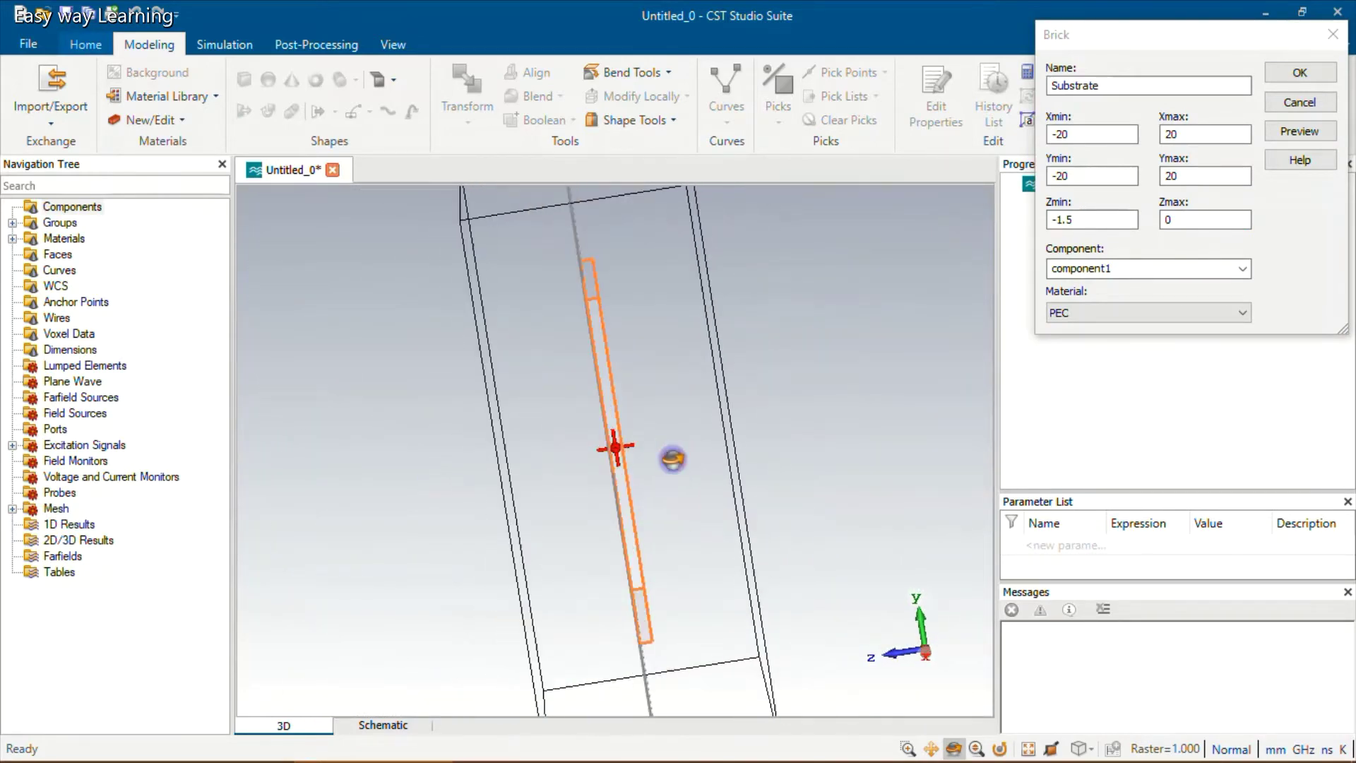
{"action": "mouse_move", "coordinate": [612, 414]}
{"action": "left_mouse_down"}
{"action": "mouse_move", "coordinate": [654, 403]}
{"action": "mouse_move", "coordinate": [621, 406]}
{"action": "mouse_move", "coordinate": [642, 454]}
{"action": "mouse_move", "coordinate": [632, 447]}
{"action": "mouse_move", "coordinate": [647, 444]}
{"action": "mouse_move", "coordinate": [638, 452]}
{"action": "left_mouse_up"}
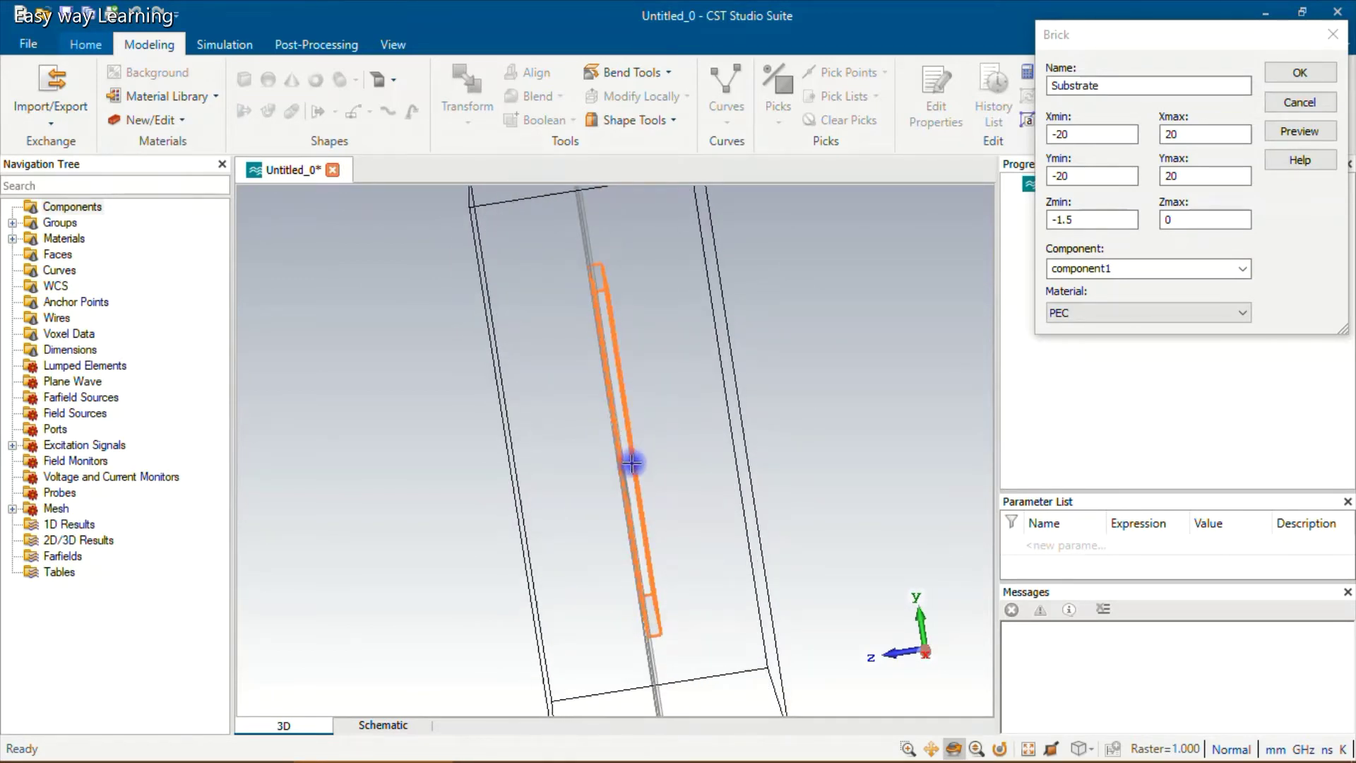
{"action": "mouse_move", "coordinate": [615, 460]}
{"action": "left_mouse_down"}
{"action": "mouse_move", "coordinate": [620, 448]}
{"action": "mouse_move", "coordinate": [595, 452]}
{"action": "left_mouse_up"}
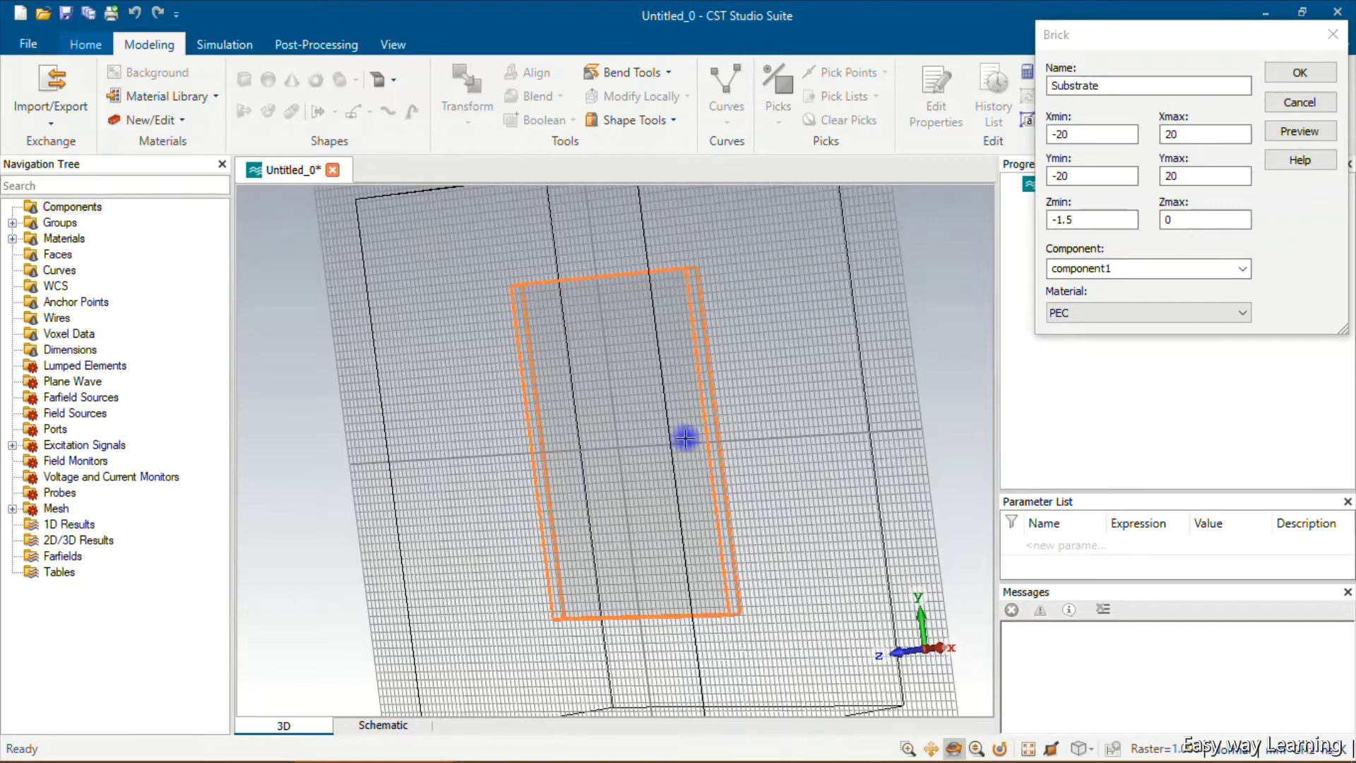
{"action": "left_click_drag", "start_coordinate": [685, 438], "coordinate": [767, 459]}
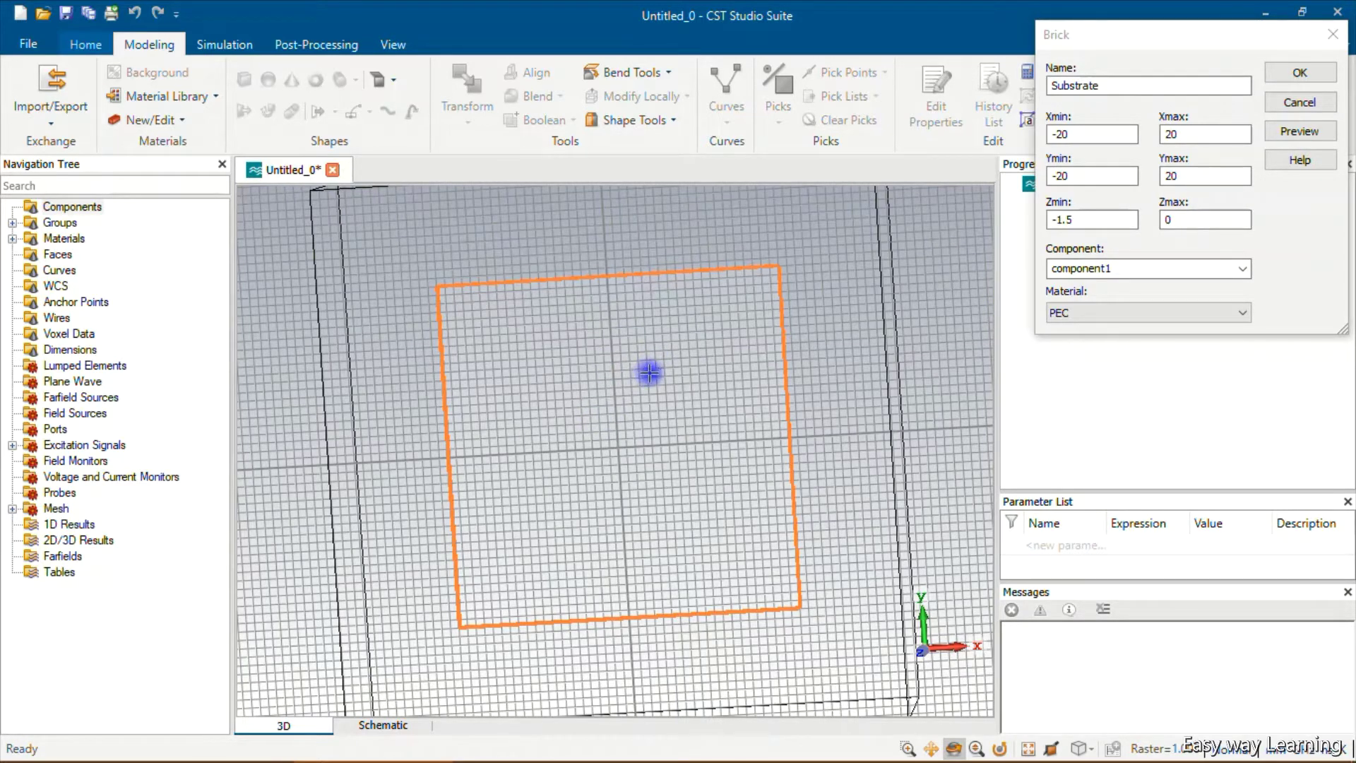
{"action": "left_click_drag", "start_coordinate": [649, 373], "coordinate": [651, 369]}
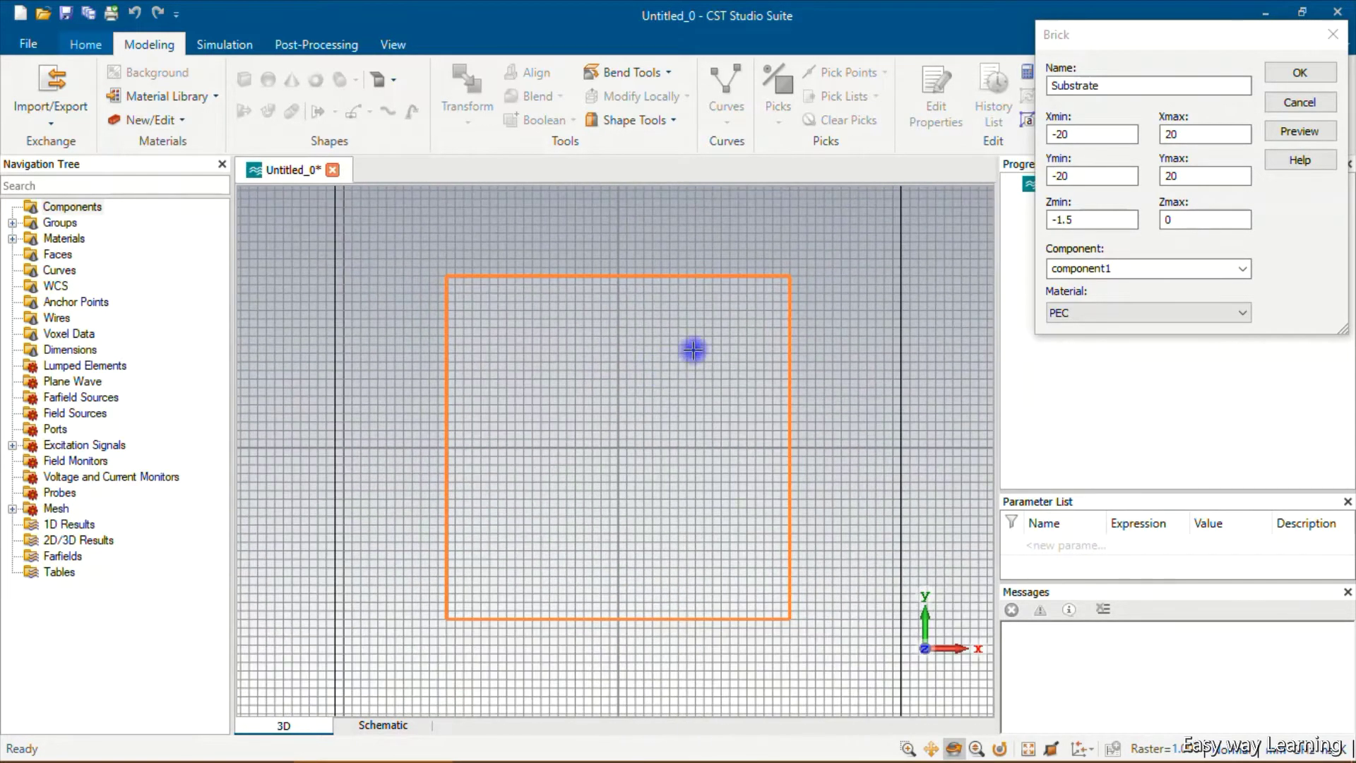
Assign the substrate brick to a component named Fr-4.
{"action": "left_click", "coordinate": [1128, 270]}
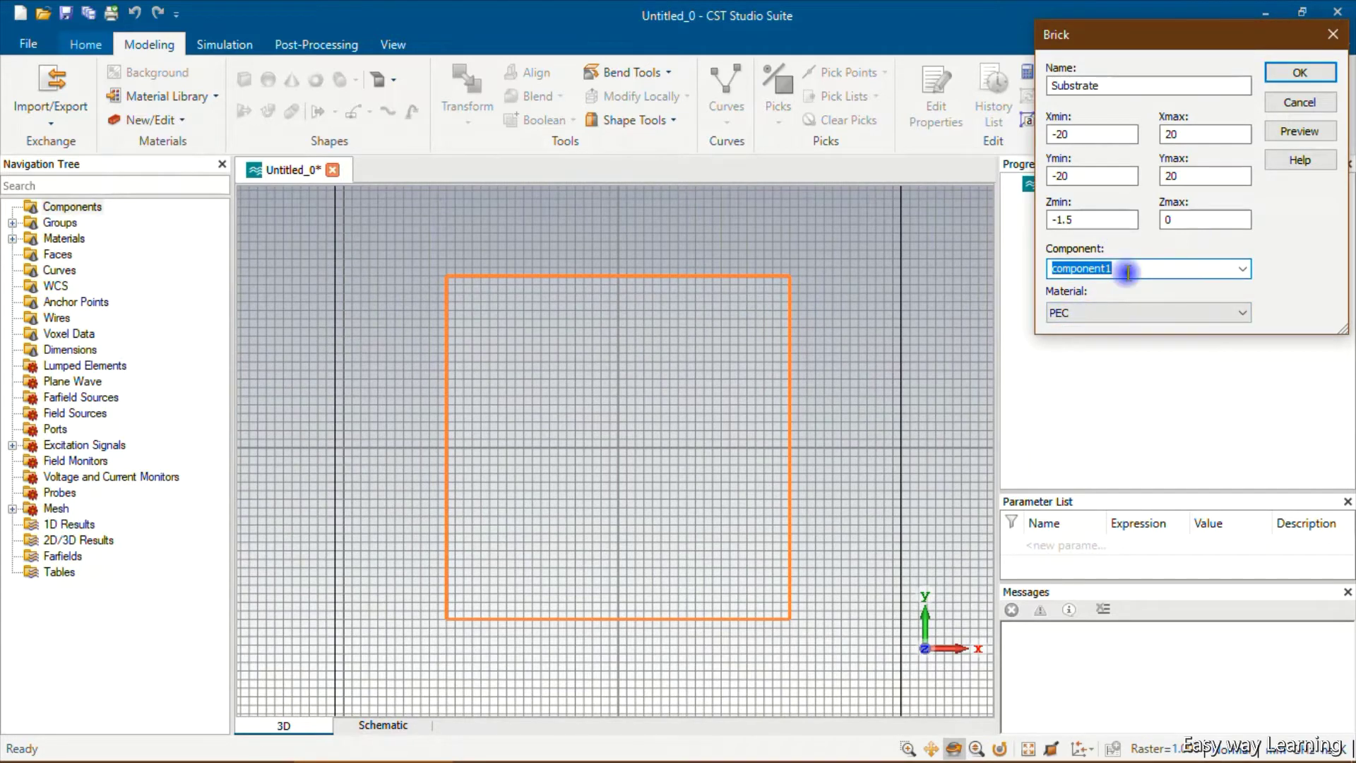
{"action": "key", "text": "BackSpace"}
{"action": "type", "text": "Fr-4"}
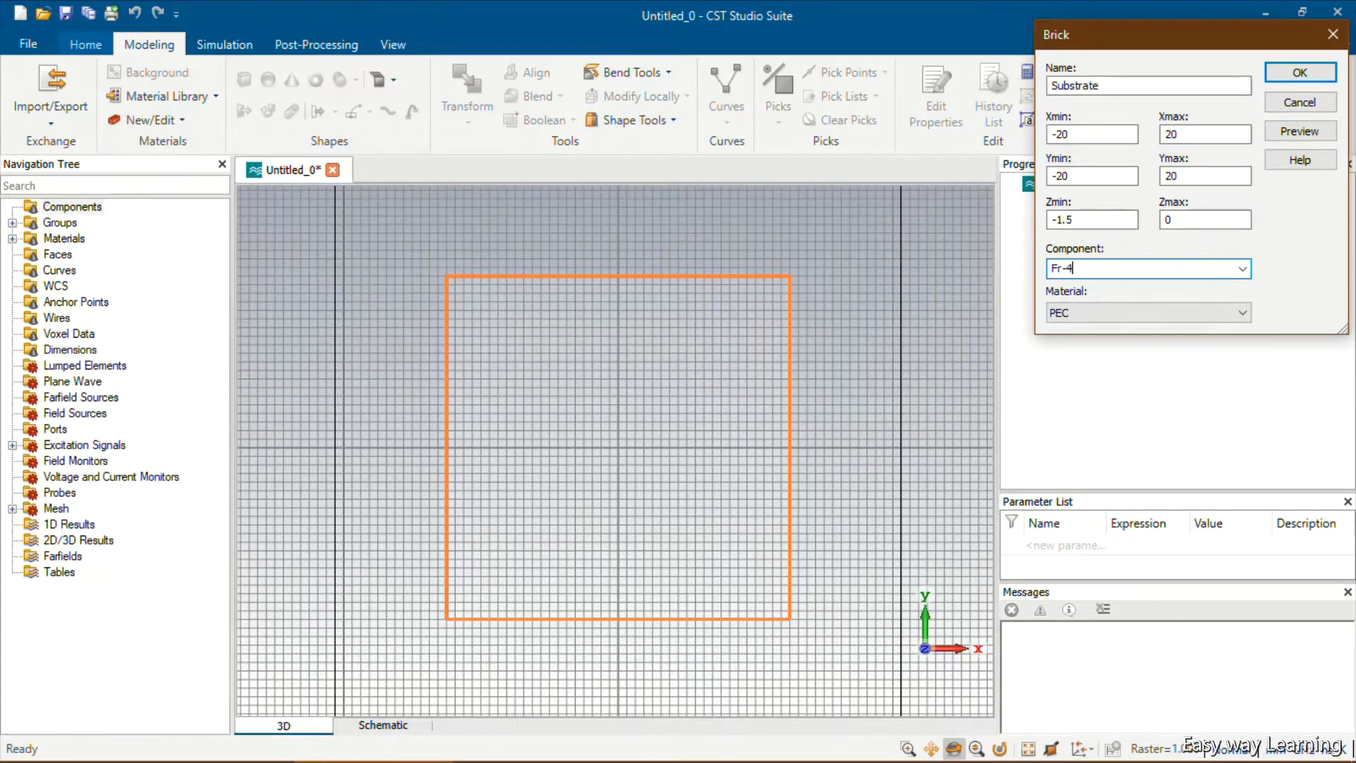
Load FR-4 (lossy) from the material library as the substrate's material and create the brick.
{"action": "left_click", "coordinate": [1166, 319]}
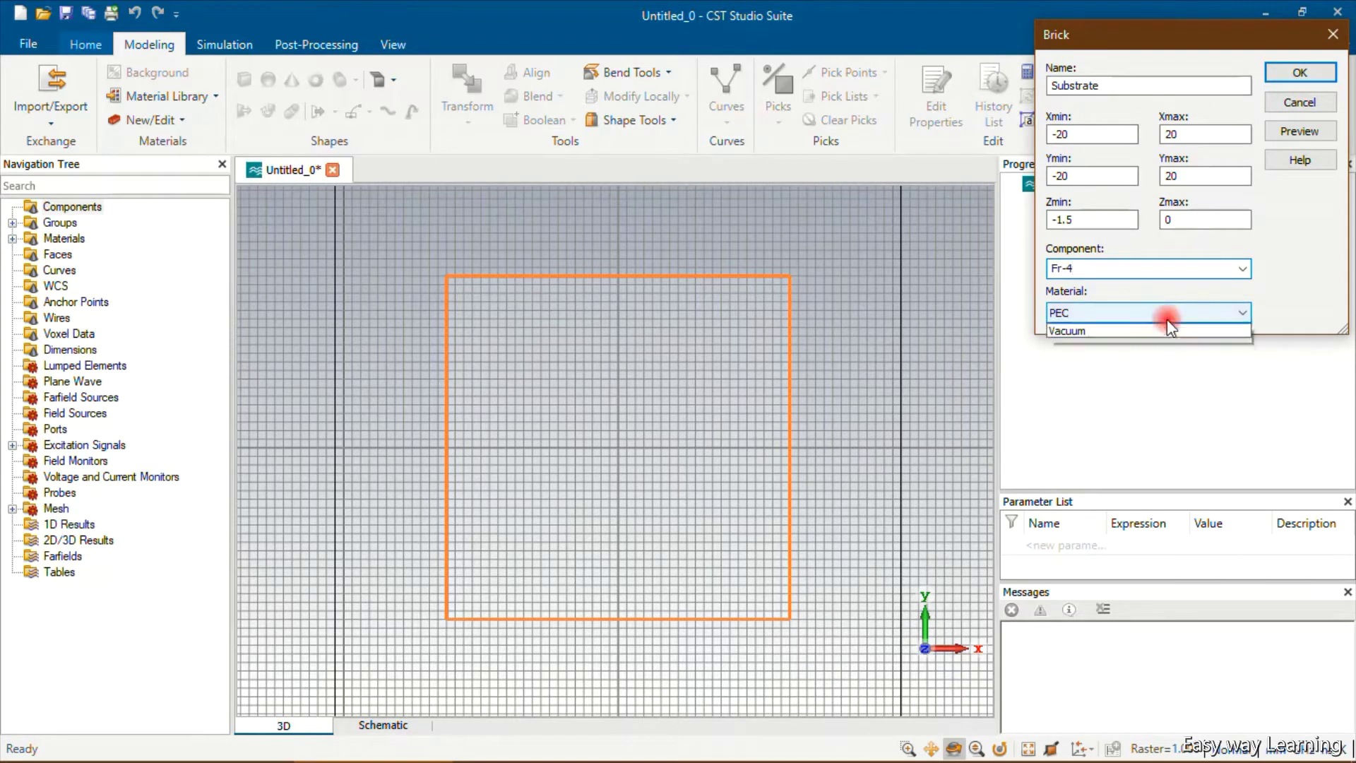
{"action": "left_click", "coordinate": [1162, 343]}
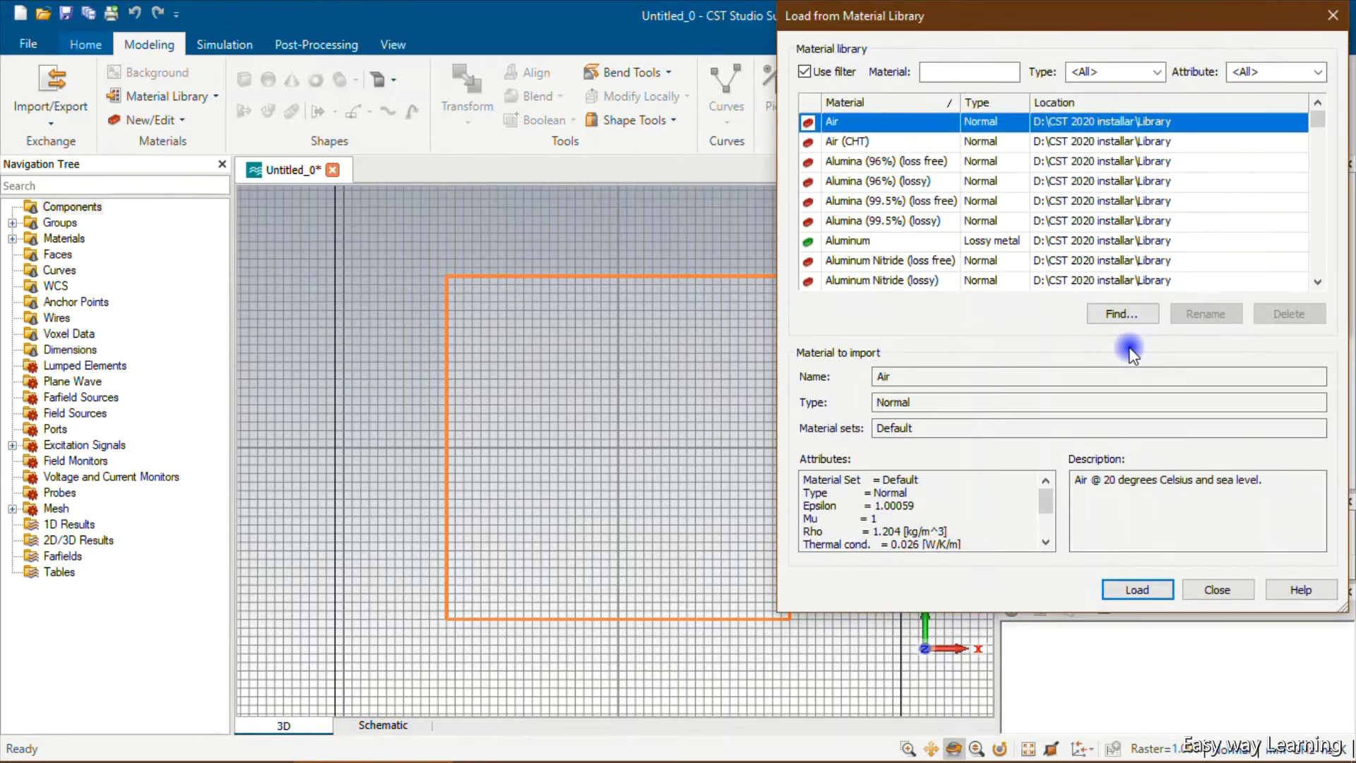
{"action": "left_click", "coordinate": [988, 76]}
{"action": "type", "text": "fr"}
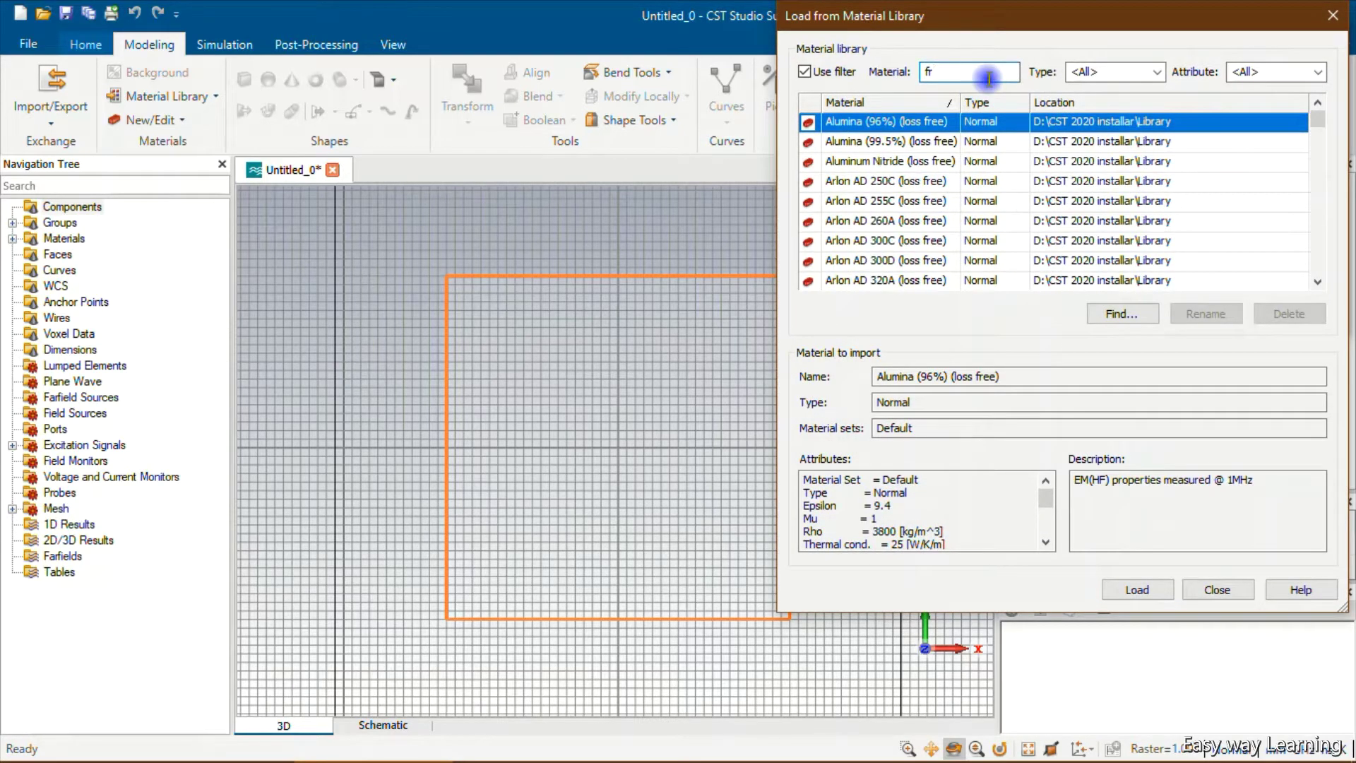
{"action": "type", "text": "-4"}
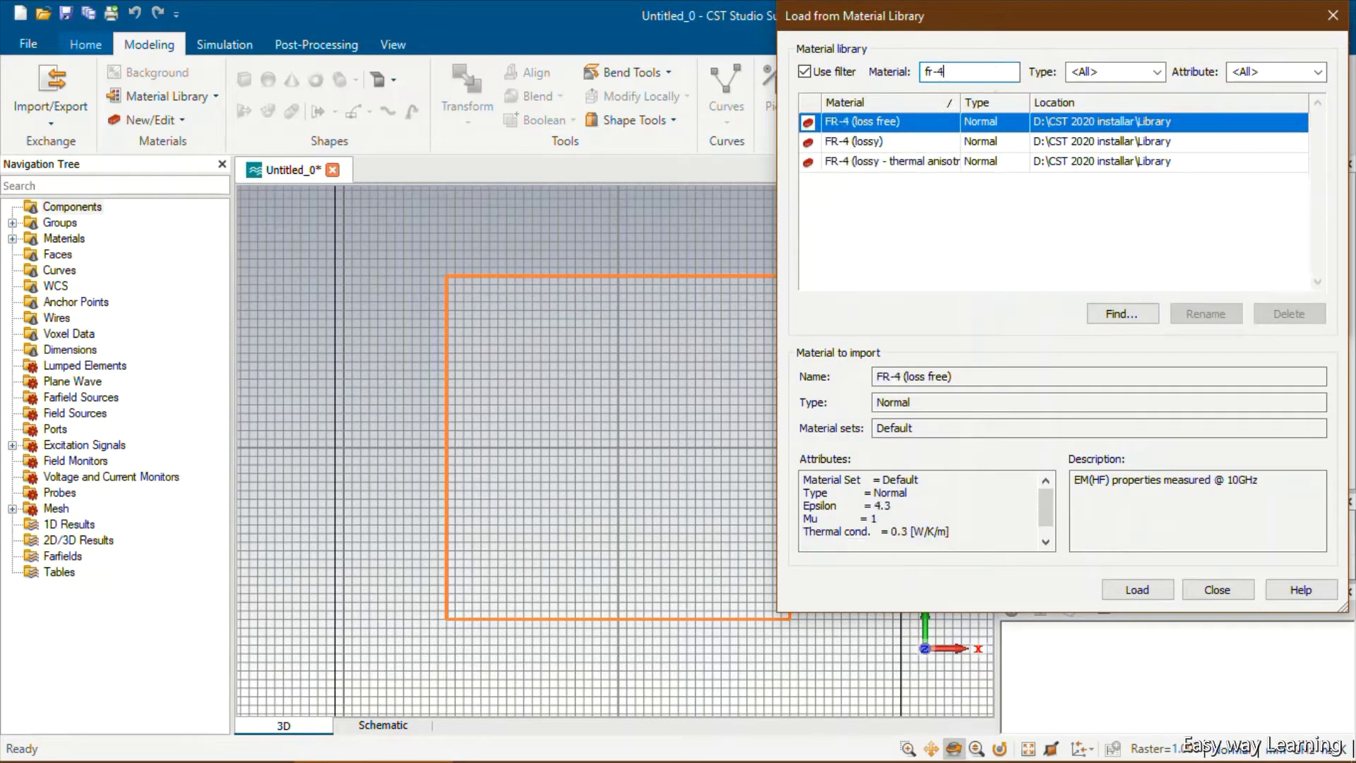
{"action": "left_click", "coordinate": [931, 141]}
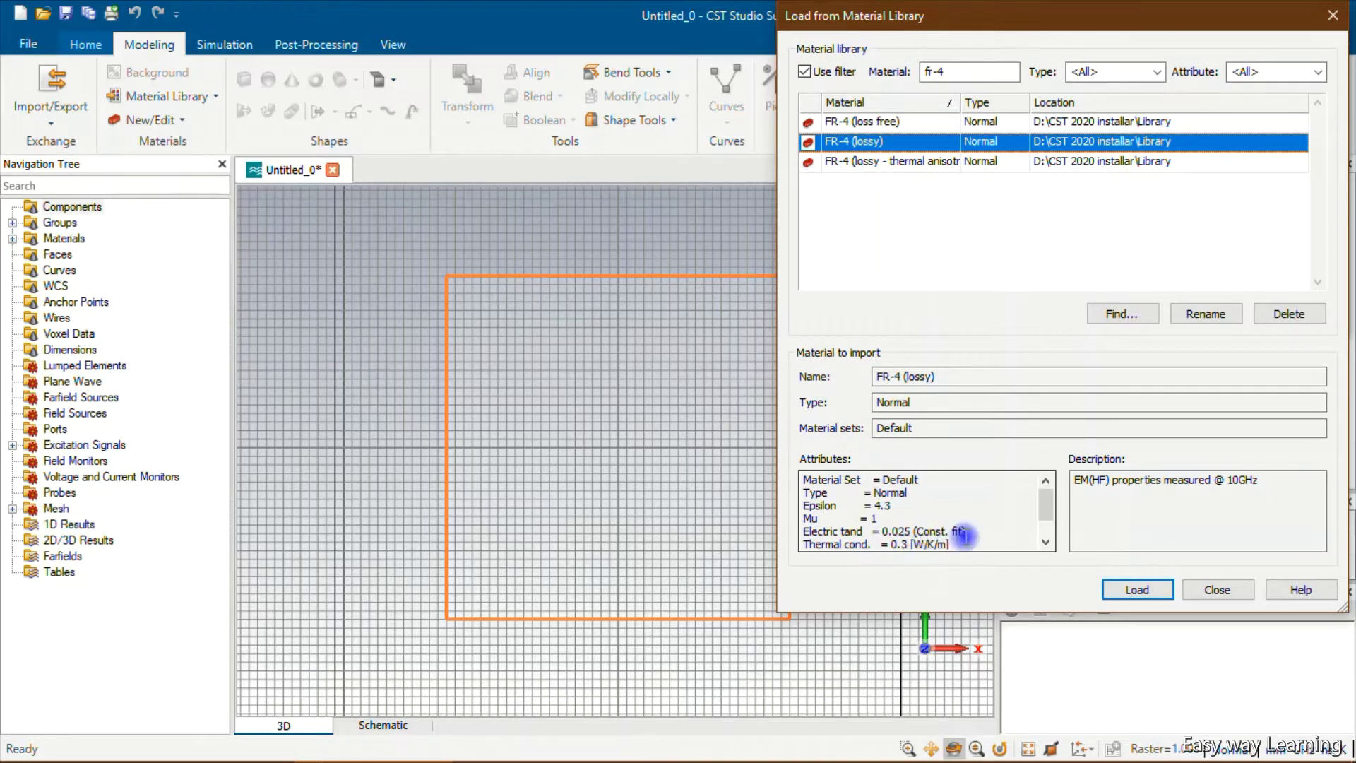
{"action": "left_click", "coordinate": [1137, 589]}
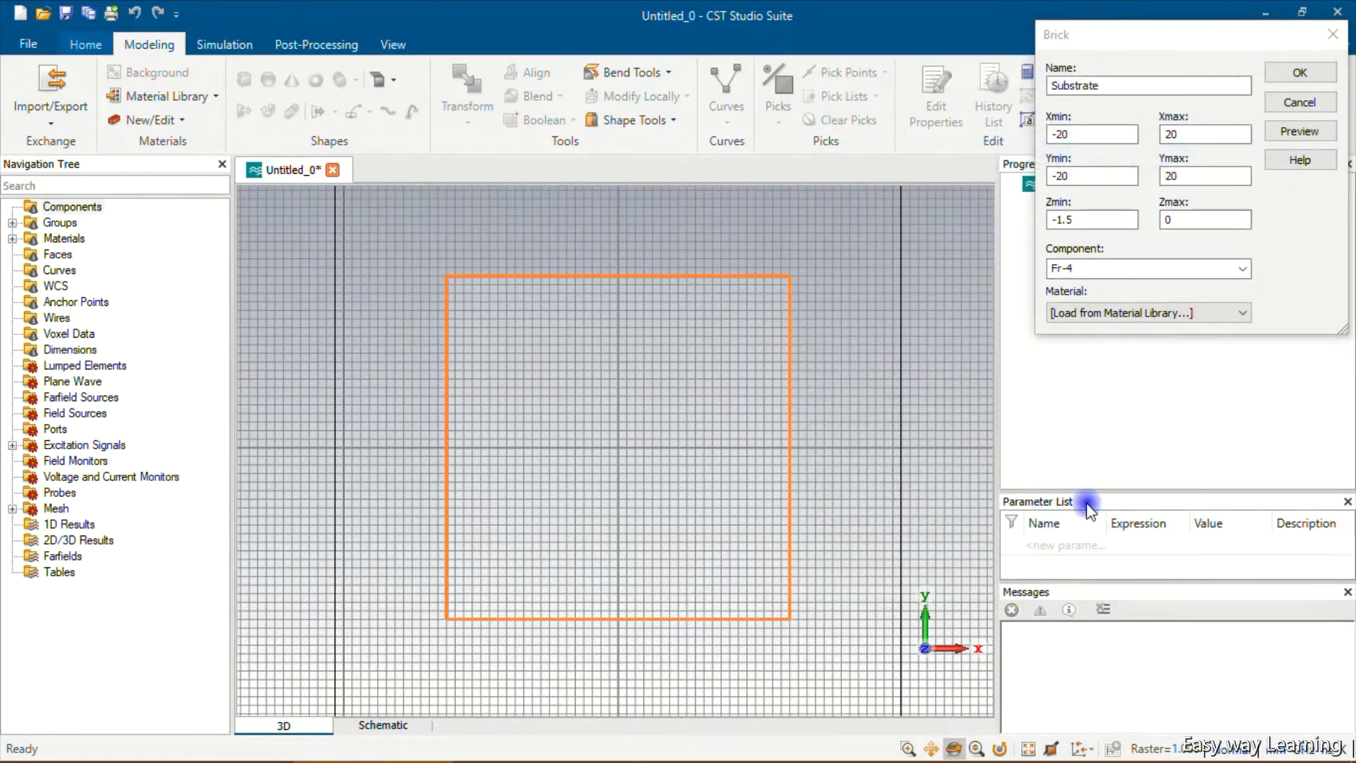
{"action": "left_click", "coordinate": [1304, 78]}
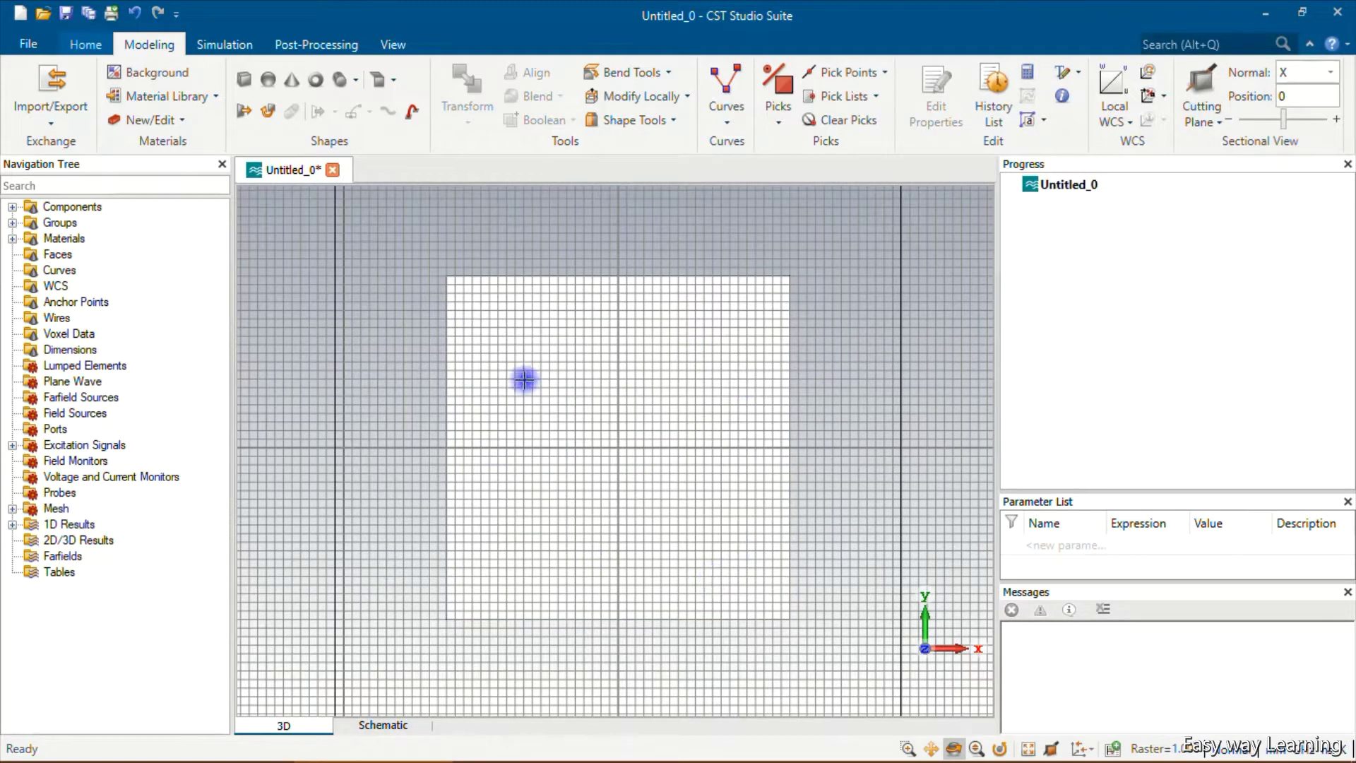
Sketch a second brick about 39 by 12.5 mm and 3.5 mm high over the upper part of the substrate.
{"action": "left_click", "coordinate": [244, 79]}
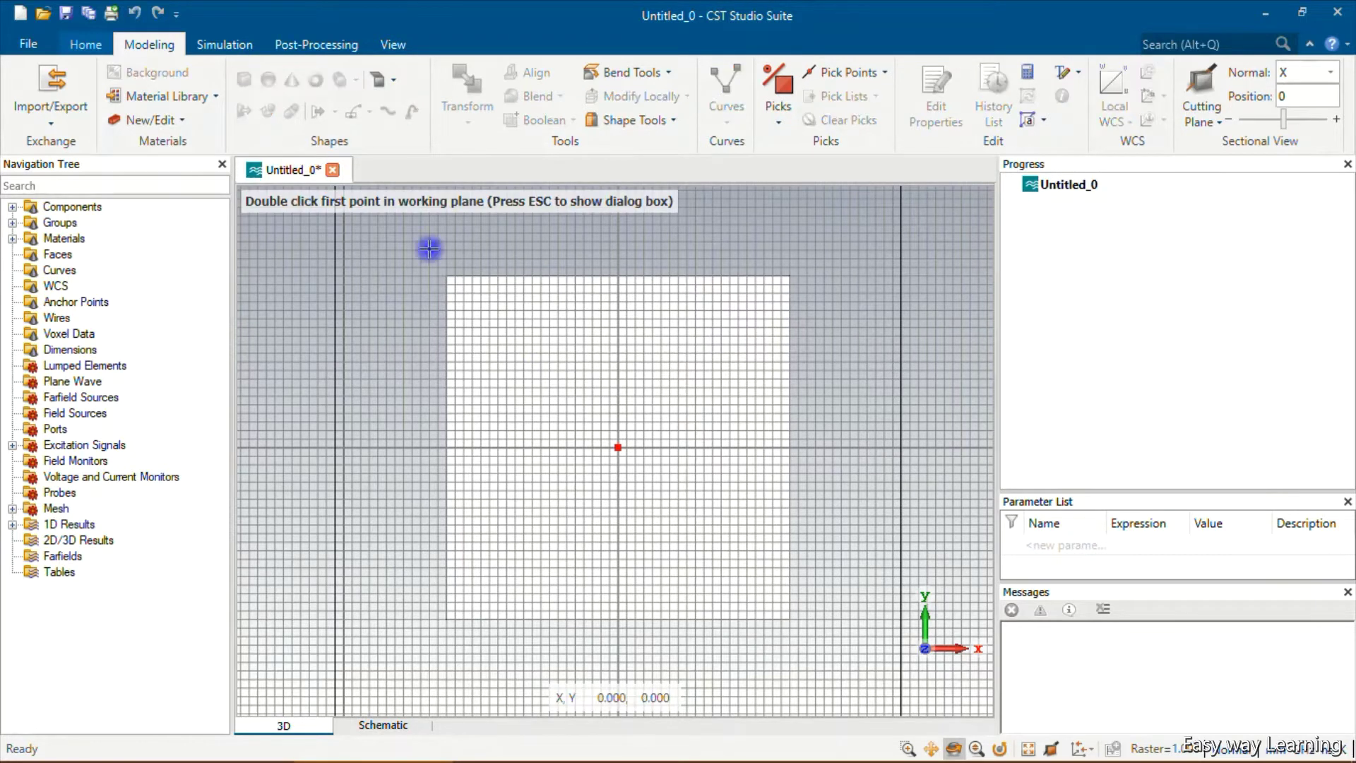
{"action": "double_click", "coordinate": [449, 279]}
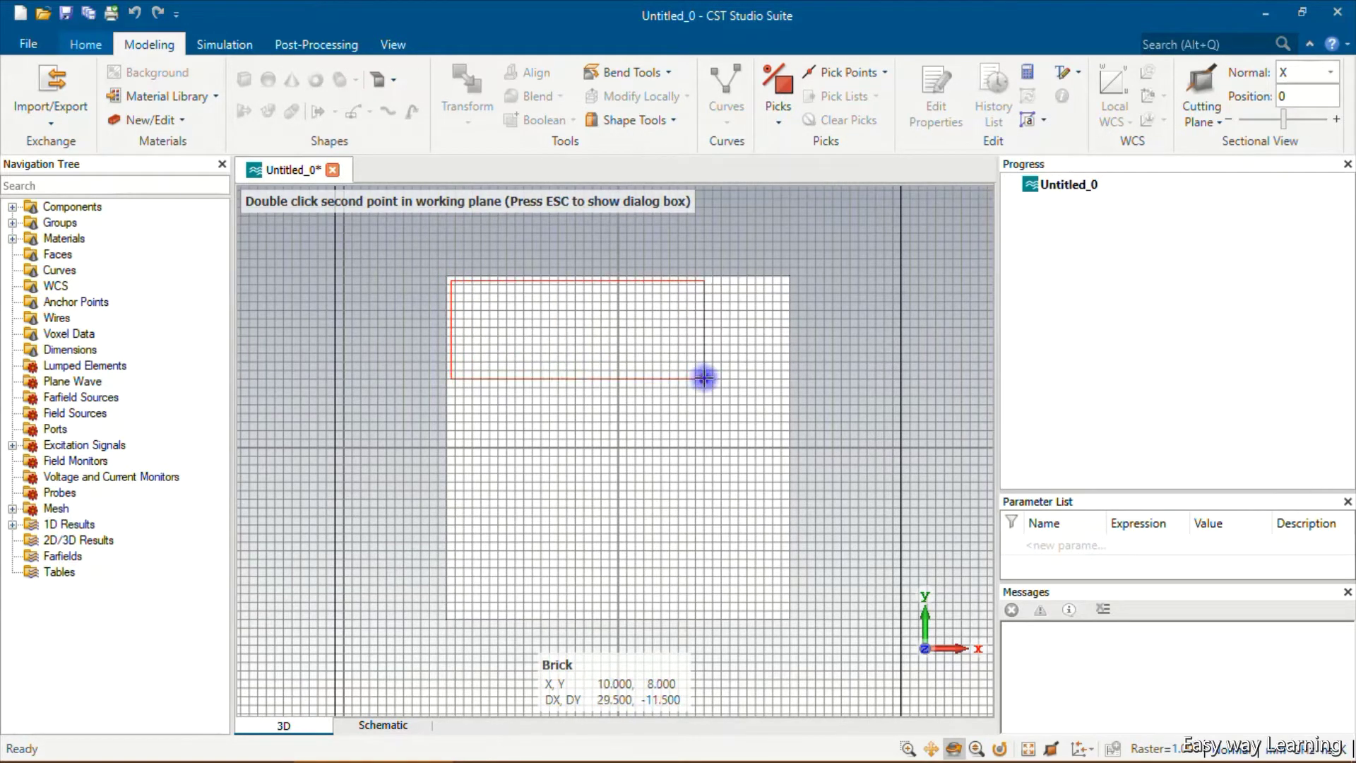
{"action": "double_click", "coordinate": [786, 386]}
{"action": "double_click", "coordinate": [786, 385]}
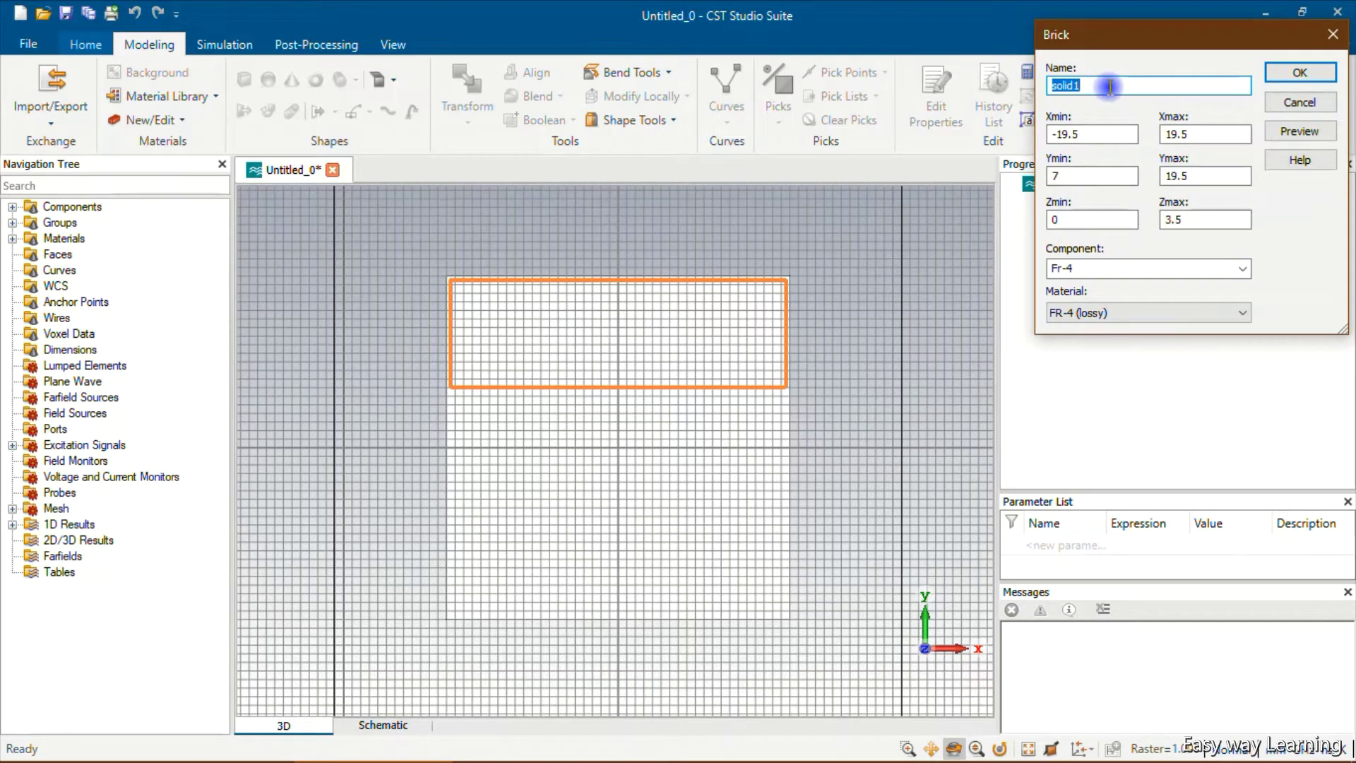
Name the second brick Patch and set its X range from -19 to 19.
{"action": "type", "text": "Patch"}
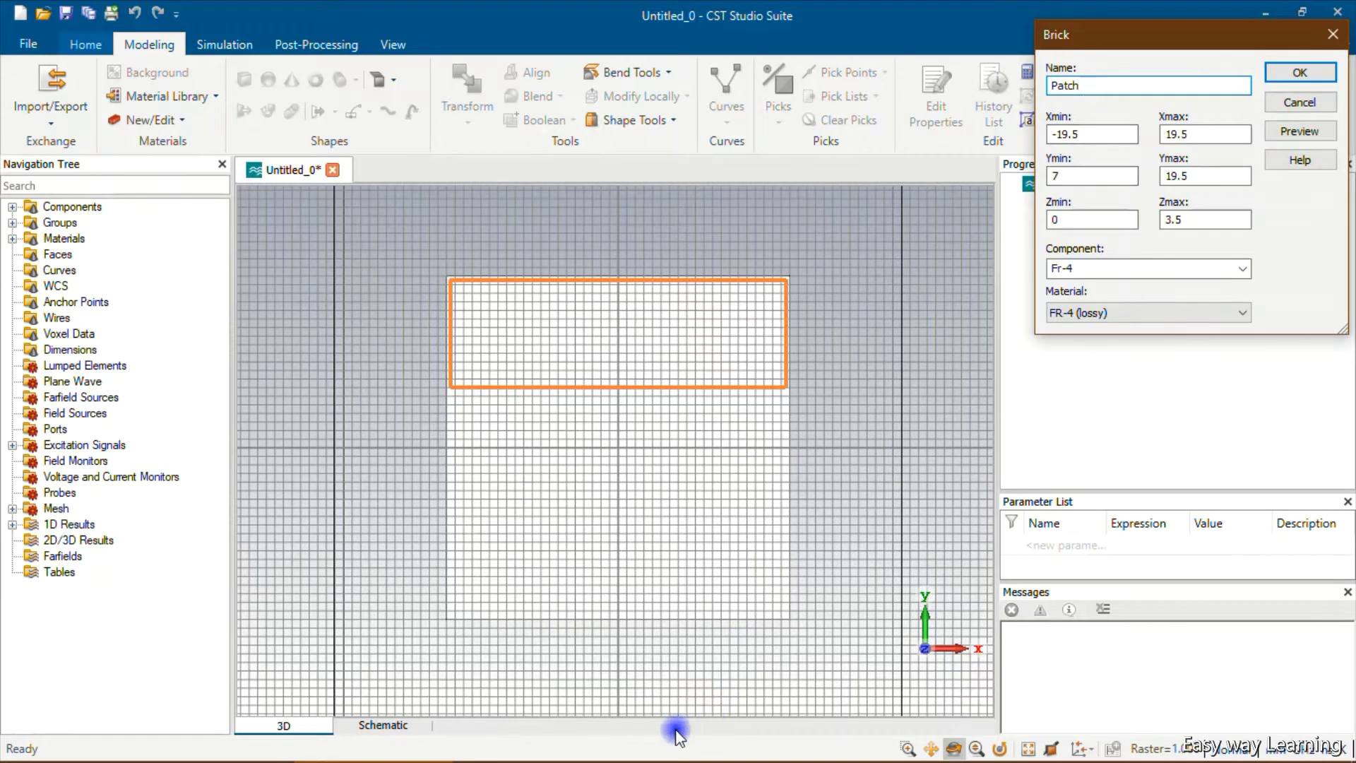
{"action": "left_click", "coordinate": [1062, 450]}
{"action": "left_click", "coordinate": [1112, 138]}
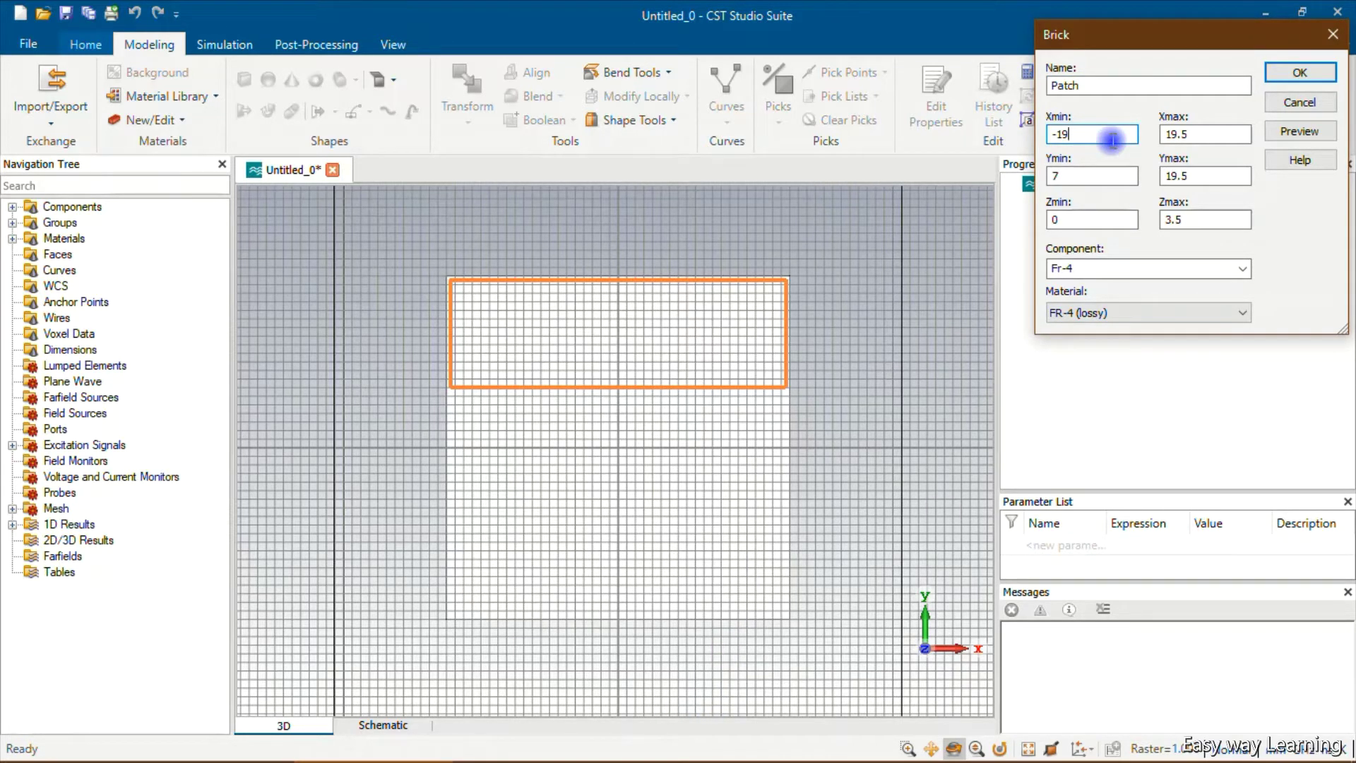
{"action": "key", "text": "Tab"}
{"action": "type", "text": "19"}
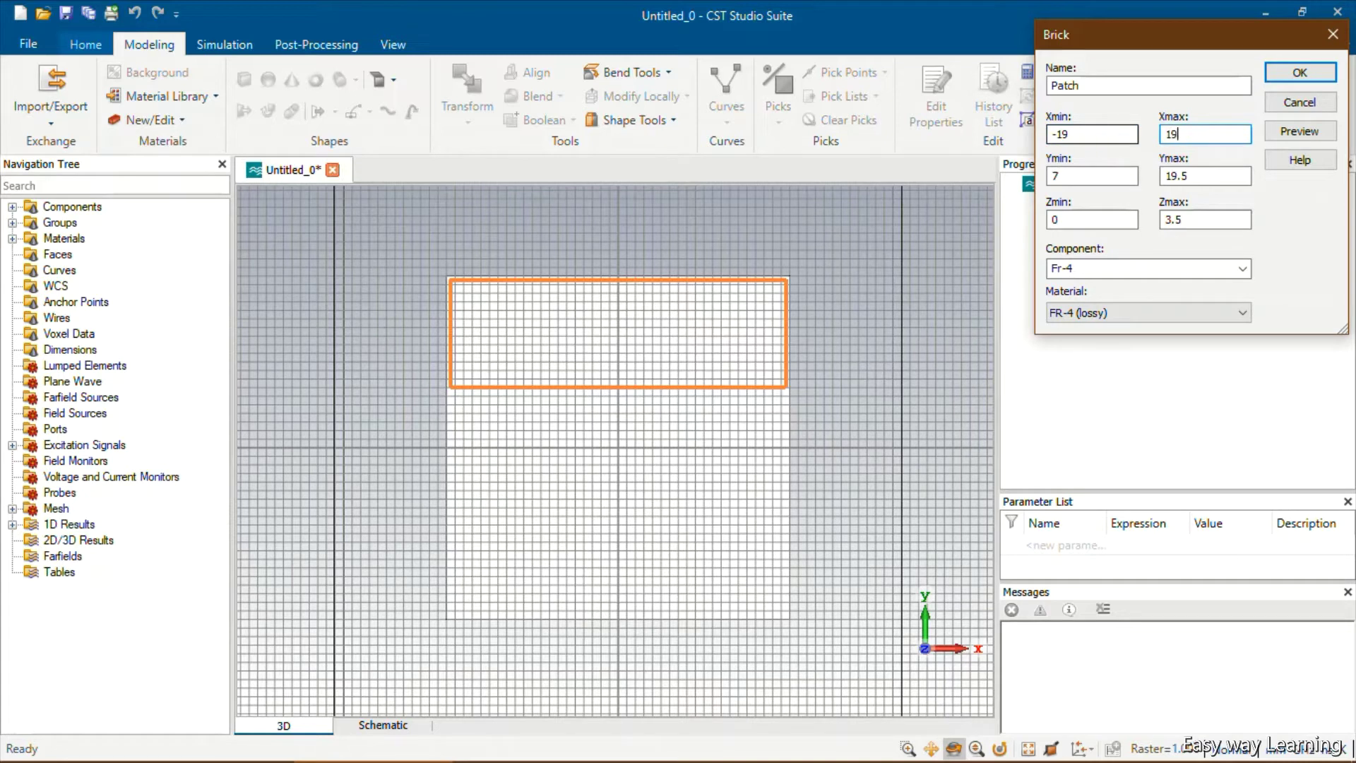
{"action": "key", "text": "Tab"}
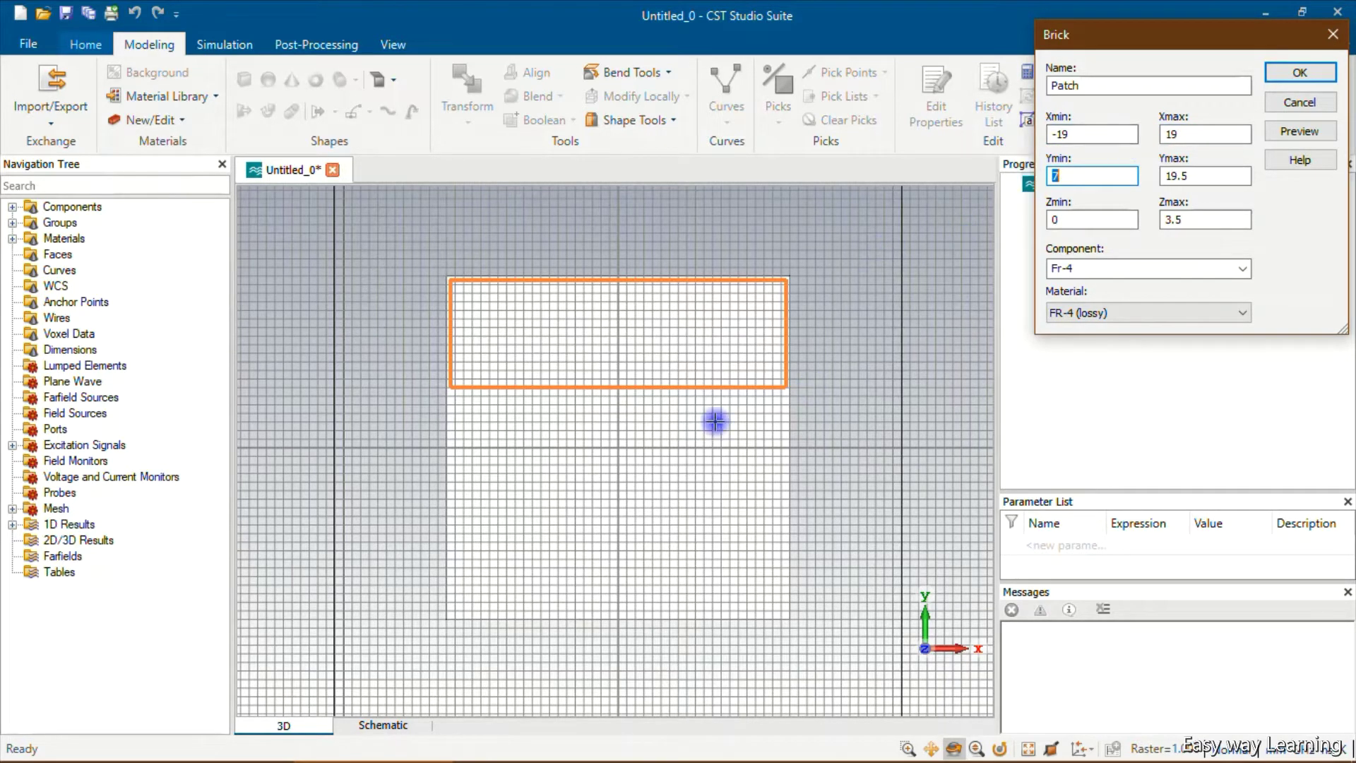
Set the Patch brick's upper Y limit to 19 and its upper Z limit to 0.035.
{"action": "left_click", "coordinate": [1196, 176]}
{"action": "key", "text": "BackSpace"}
{"action": "key", "text": "BackSpace"}
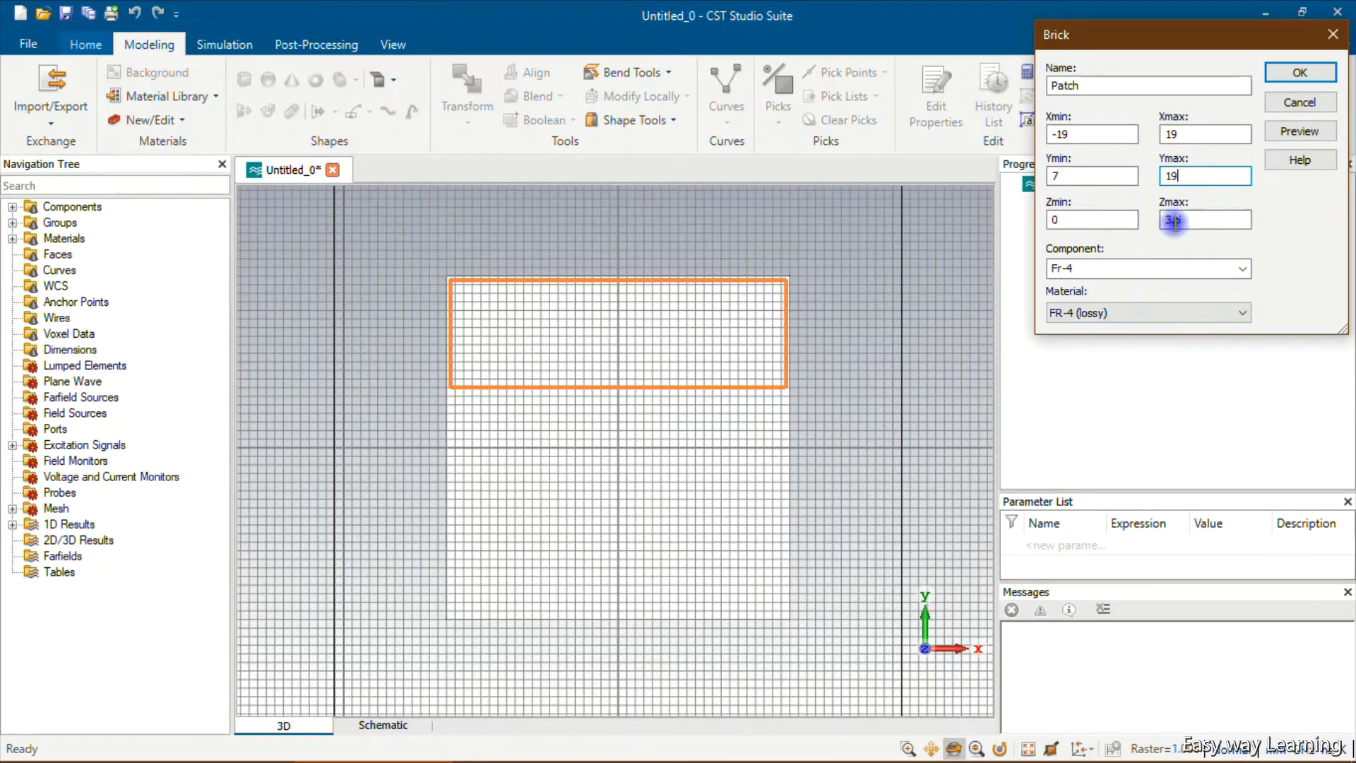
{"action": "left_click", "coordinate": [1070, 221]}
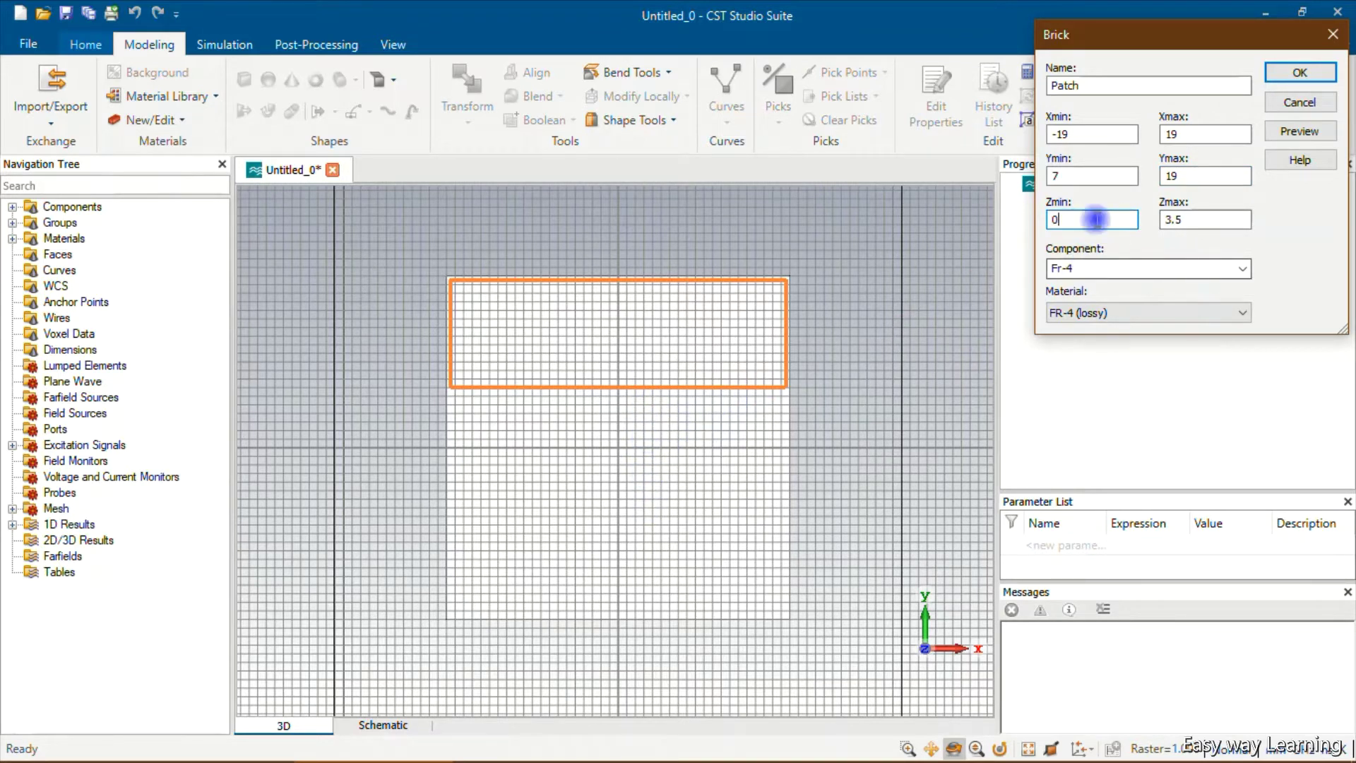
{"action": "left_click", "coordinate": [1191, 216]}
{"action": "double_click", "coordinate": [1191, 216]}
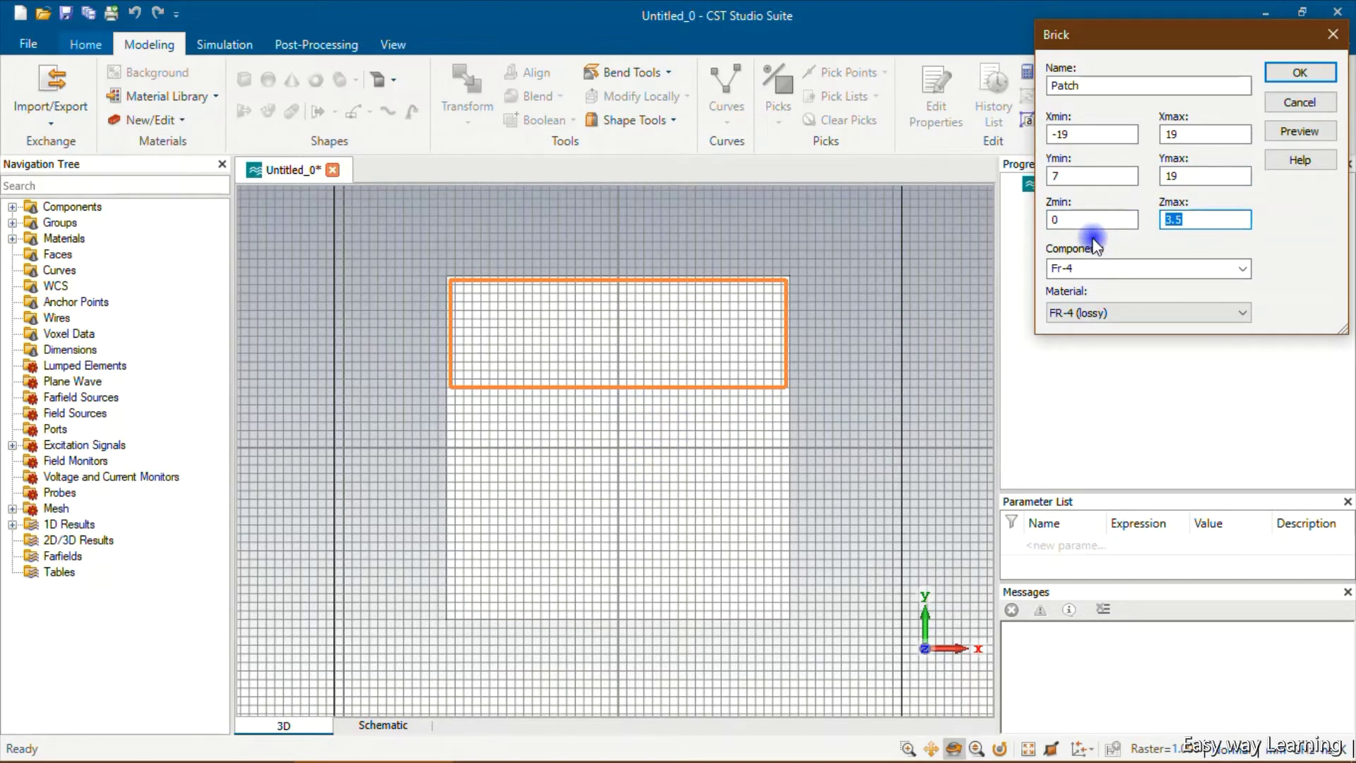
{"action": "type", "text": "0."}
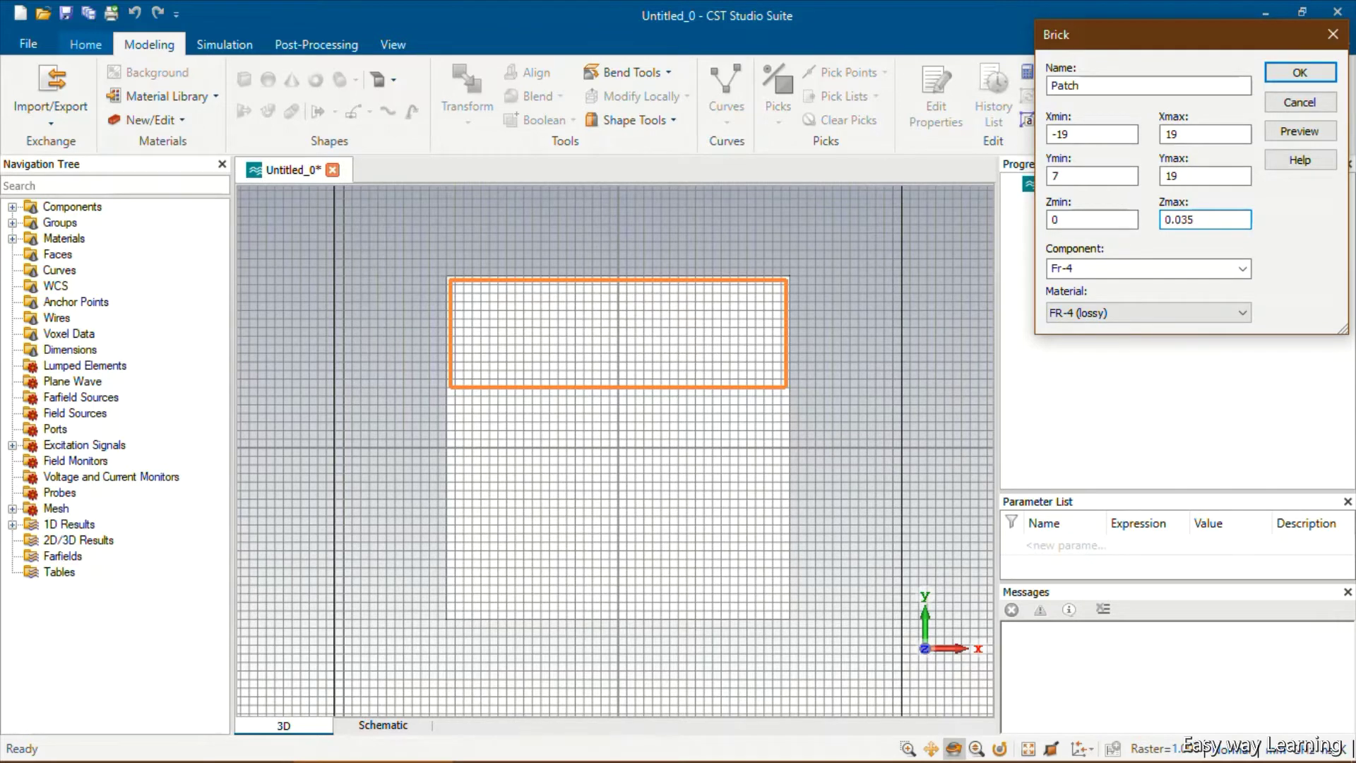
Assign the Patch brick to a component named Top with PEC material, preview it and create it.
{"action": "left_click", "coordinate": [1156, 268]}
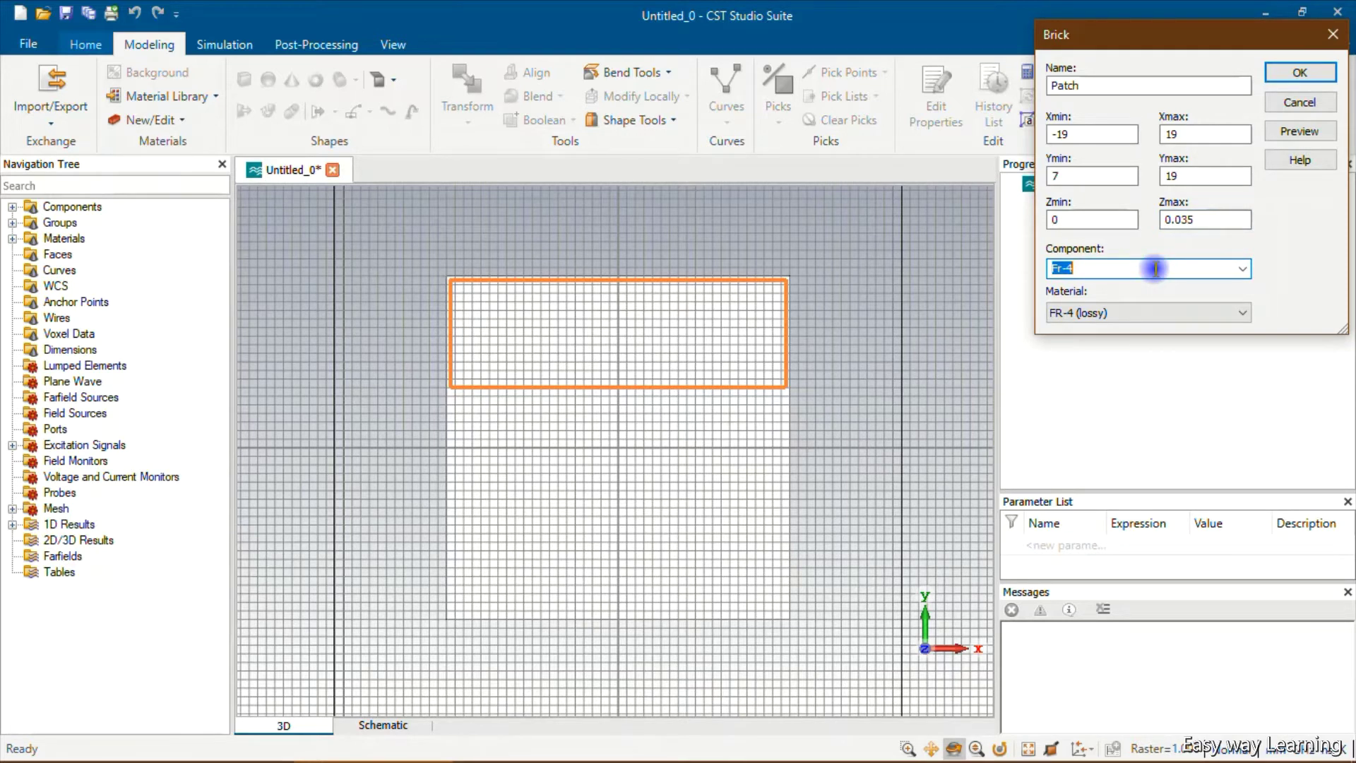
{"action": "type", "text": "Top"}
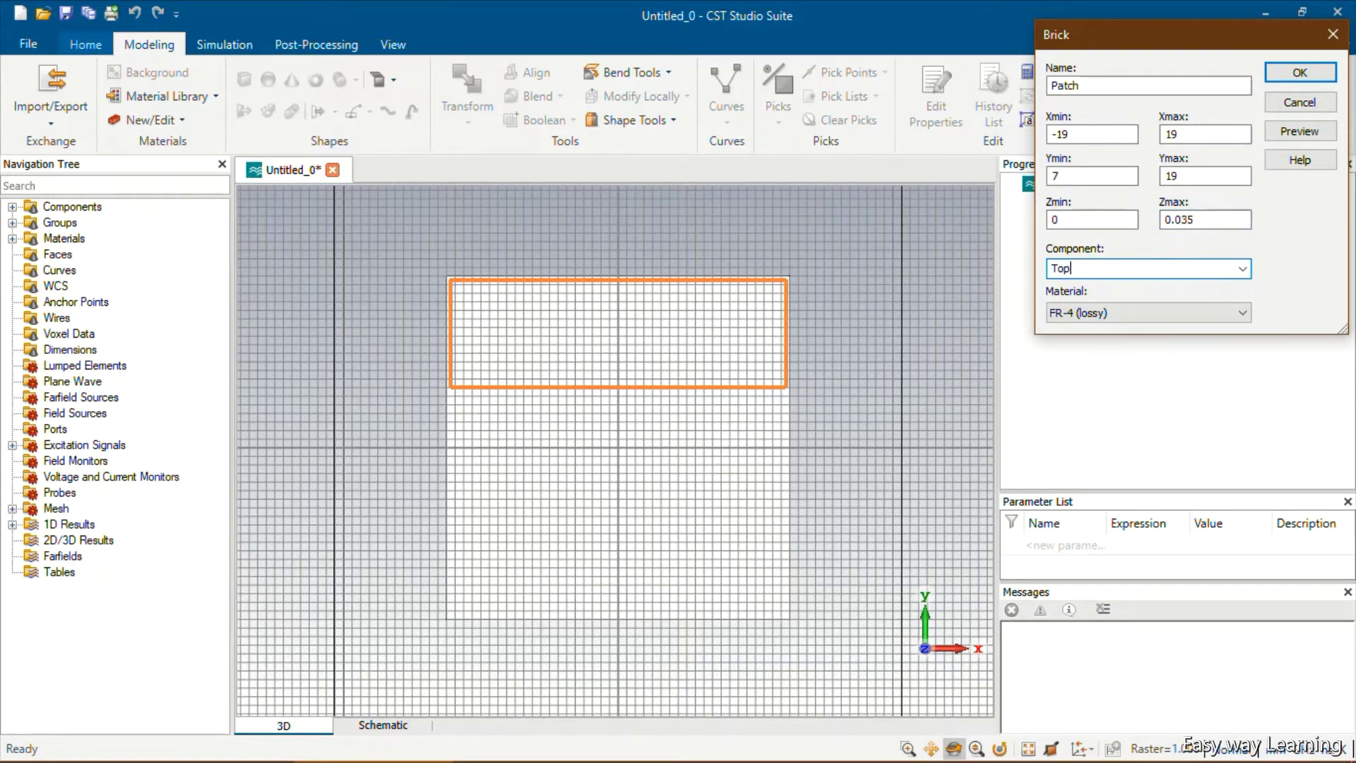
{"action": "left_click", "coordinate": [1163, 314]}
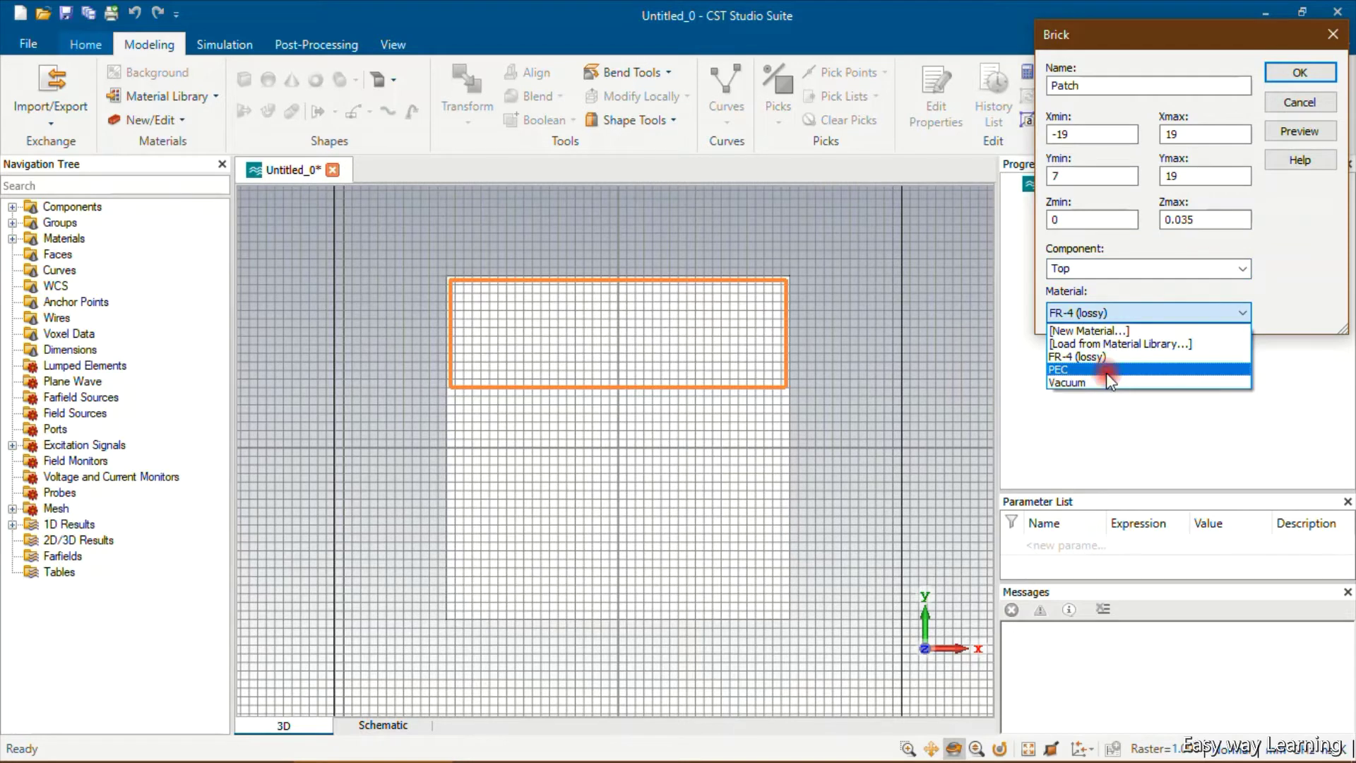
{"action": "left_click", "coordinate": [1106, 372]}
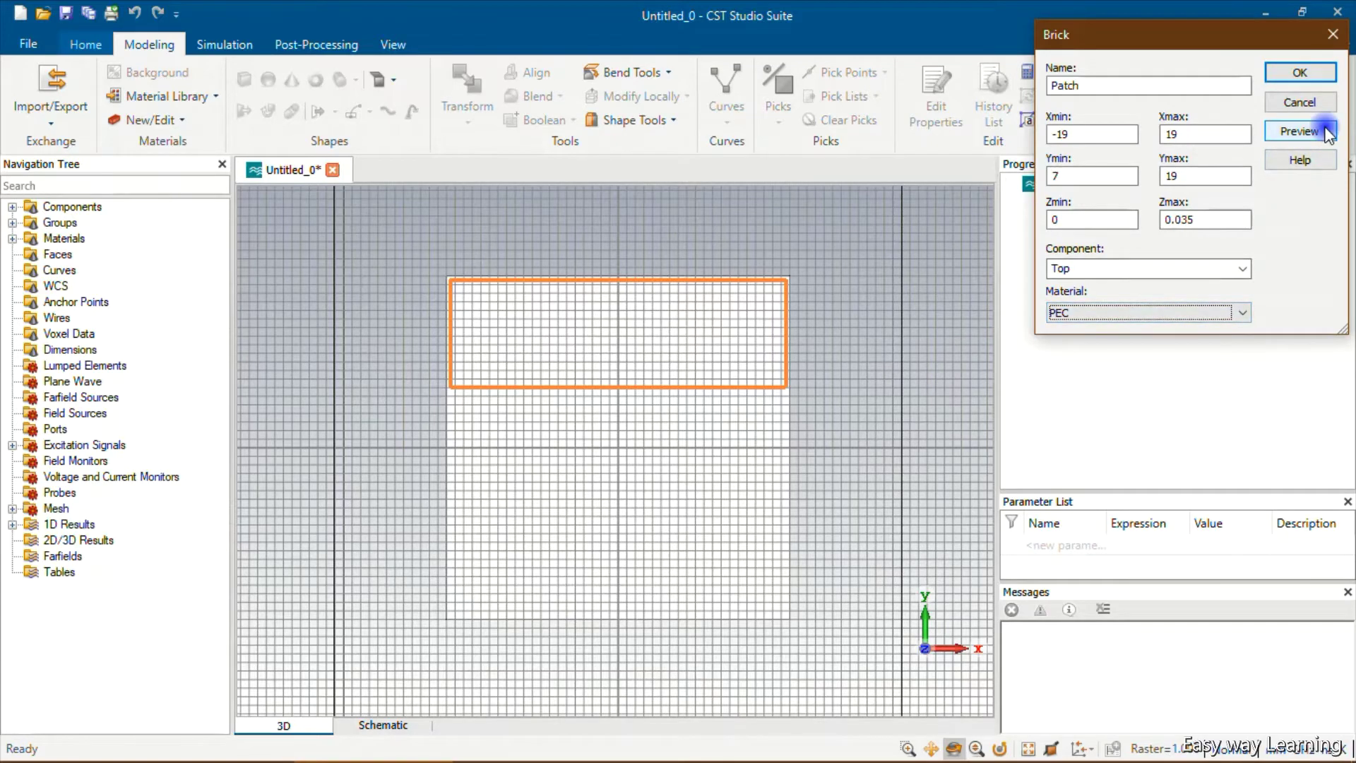
{"action": "left_click", "coordinate": [1299, 132]}
{"action": "left_click_drag", "start_coordinate": [838, 384], "coordinate": [869, 370]}
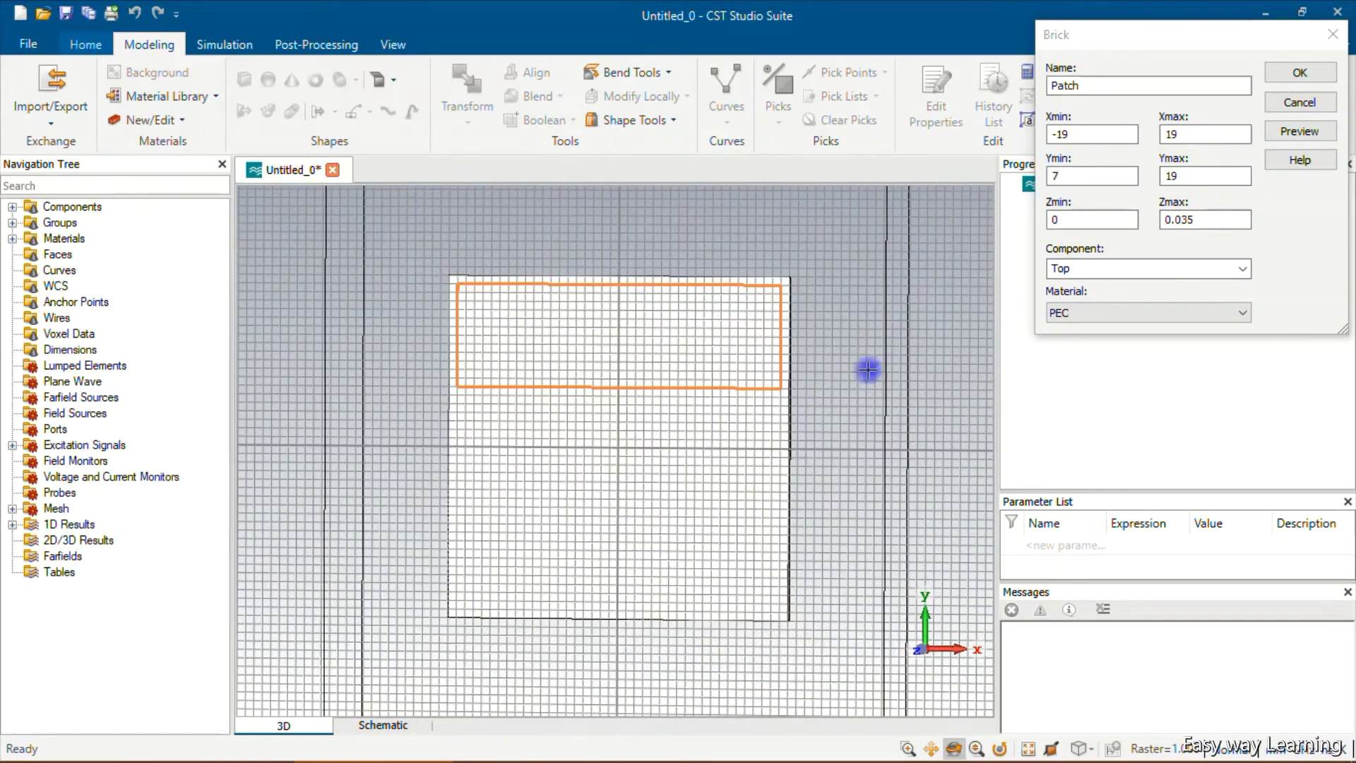
{"action": "left_click", "coordinate": [1290, 65]}
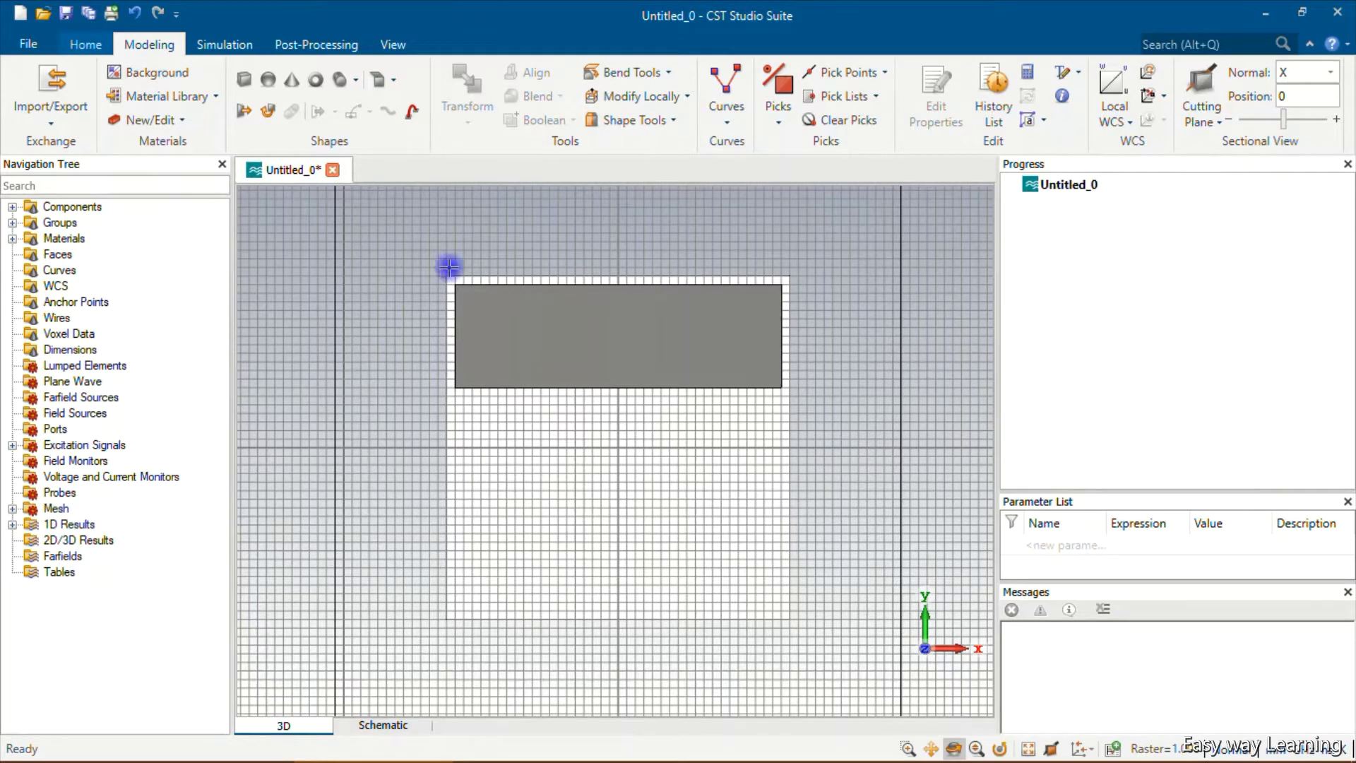
Run the analytical line impedance macro and choose Thick Microstrip as the line type.
{"action": "left_click", "coordinate": [87, 45]}
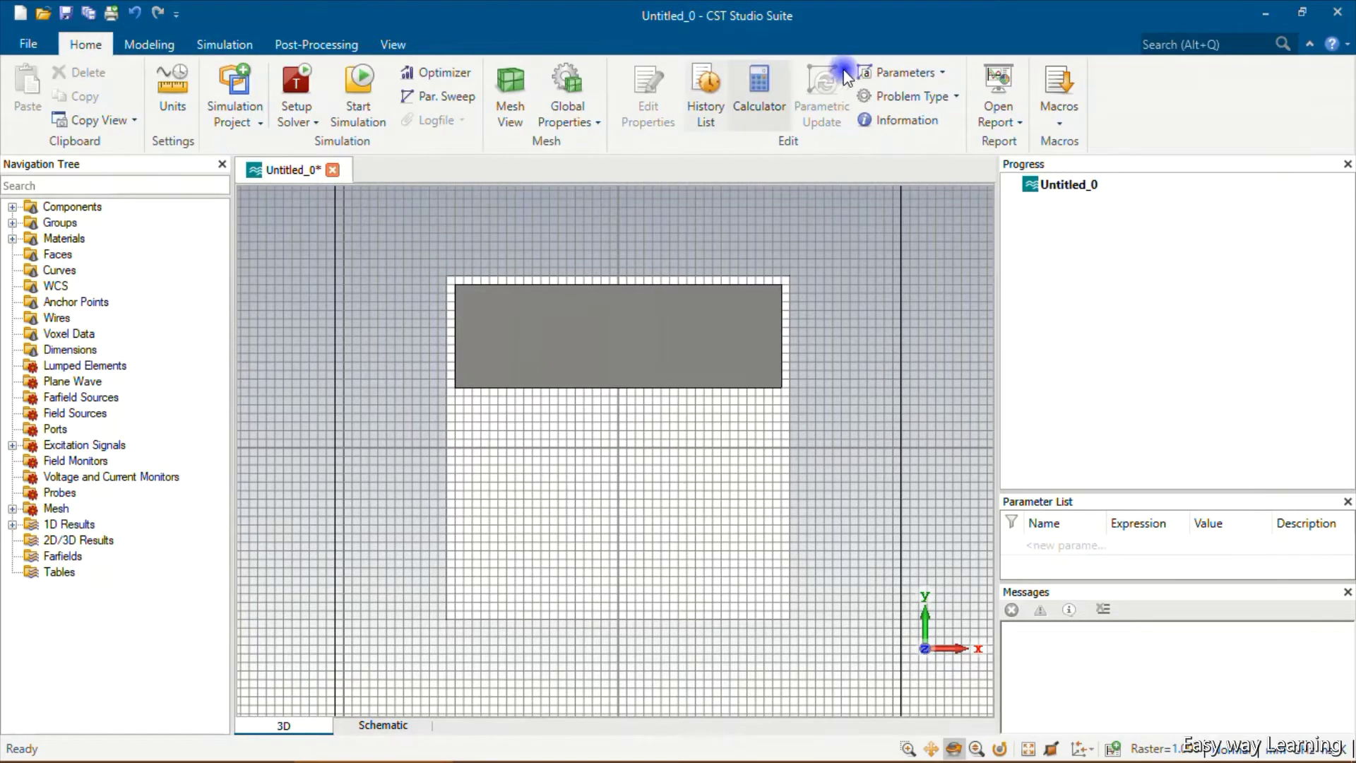
{"action": "left_click", "coordinate": [1052, 134]}
{"action": "mouse_move", "coordinate": [1106, 167]}
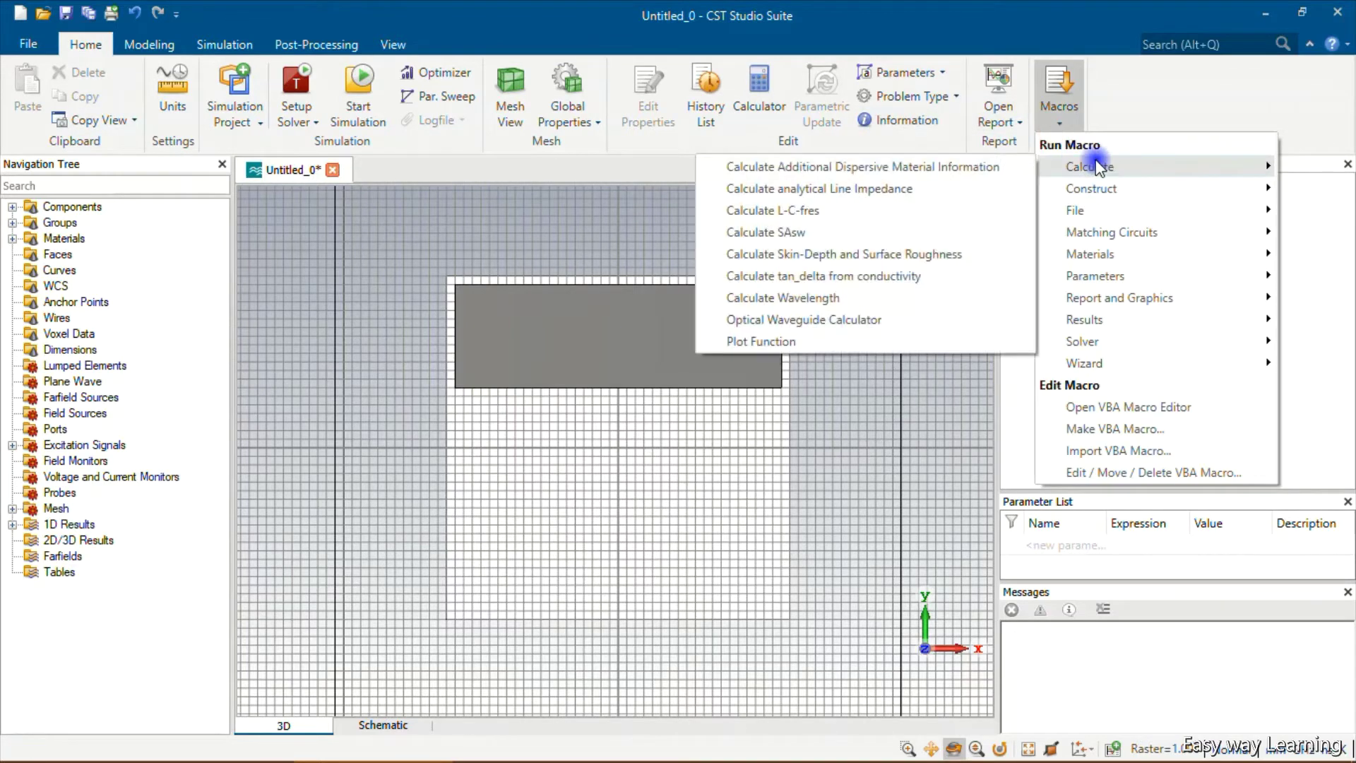
{"action": "left_click", "coordinate": [875, 190]}
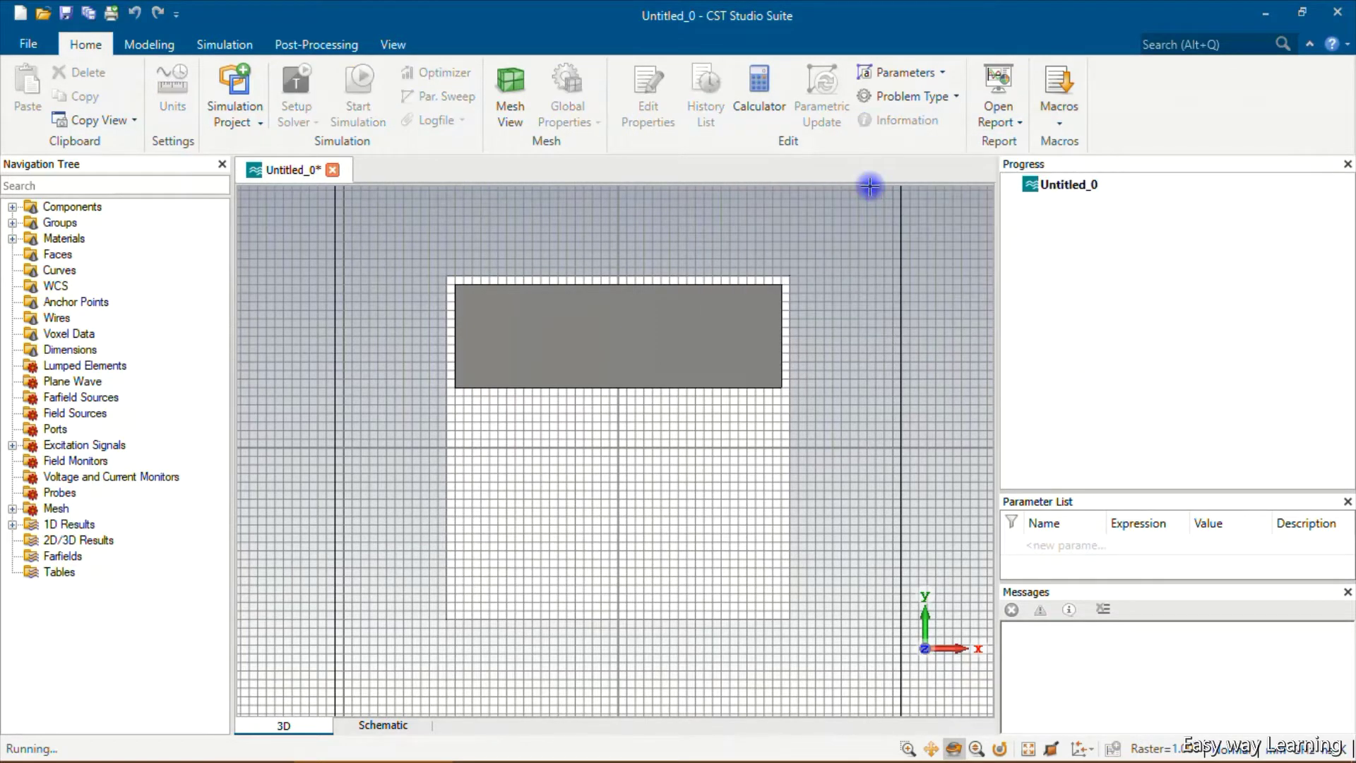
{"action": "left_click", "coordinate": [673, 222]}
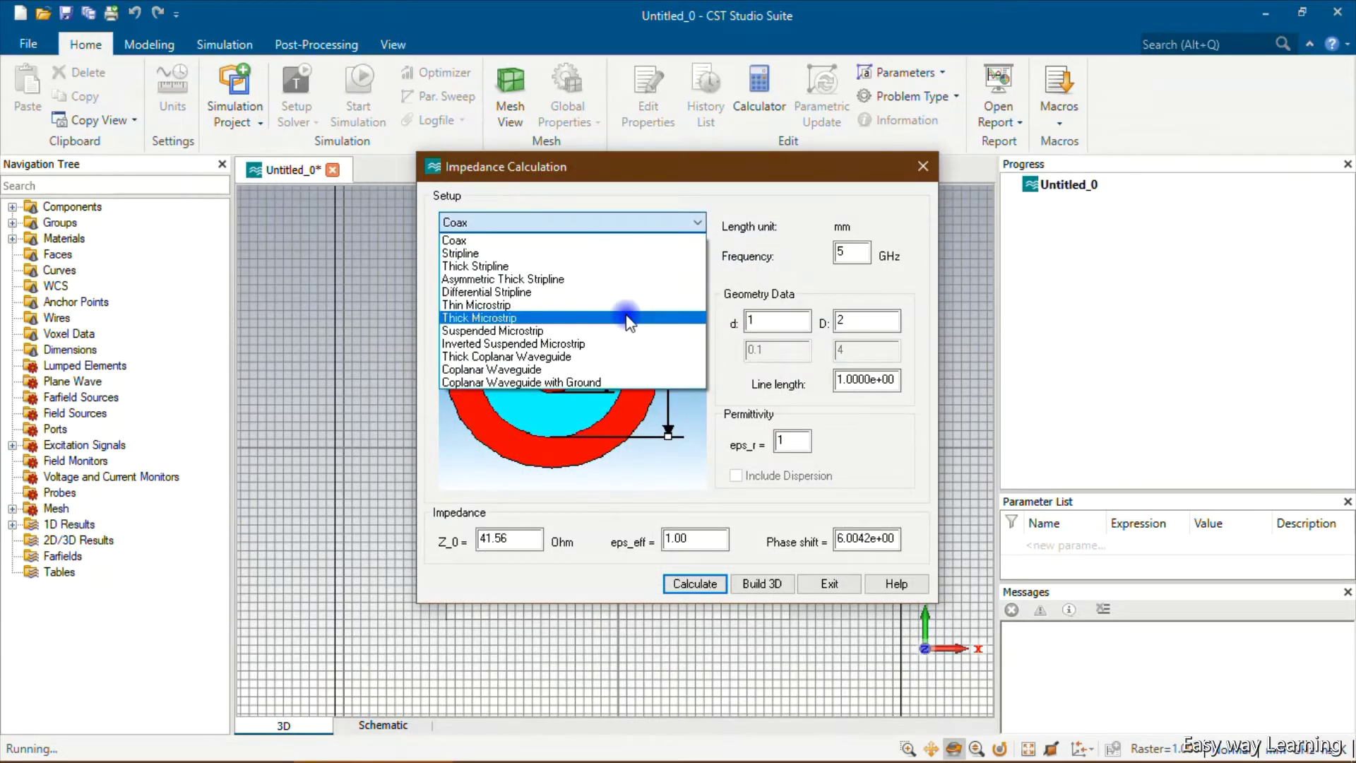
{"action": "left_click", "coordinate": [625, 306]}
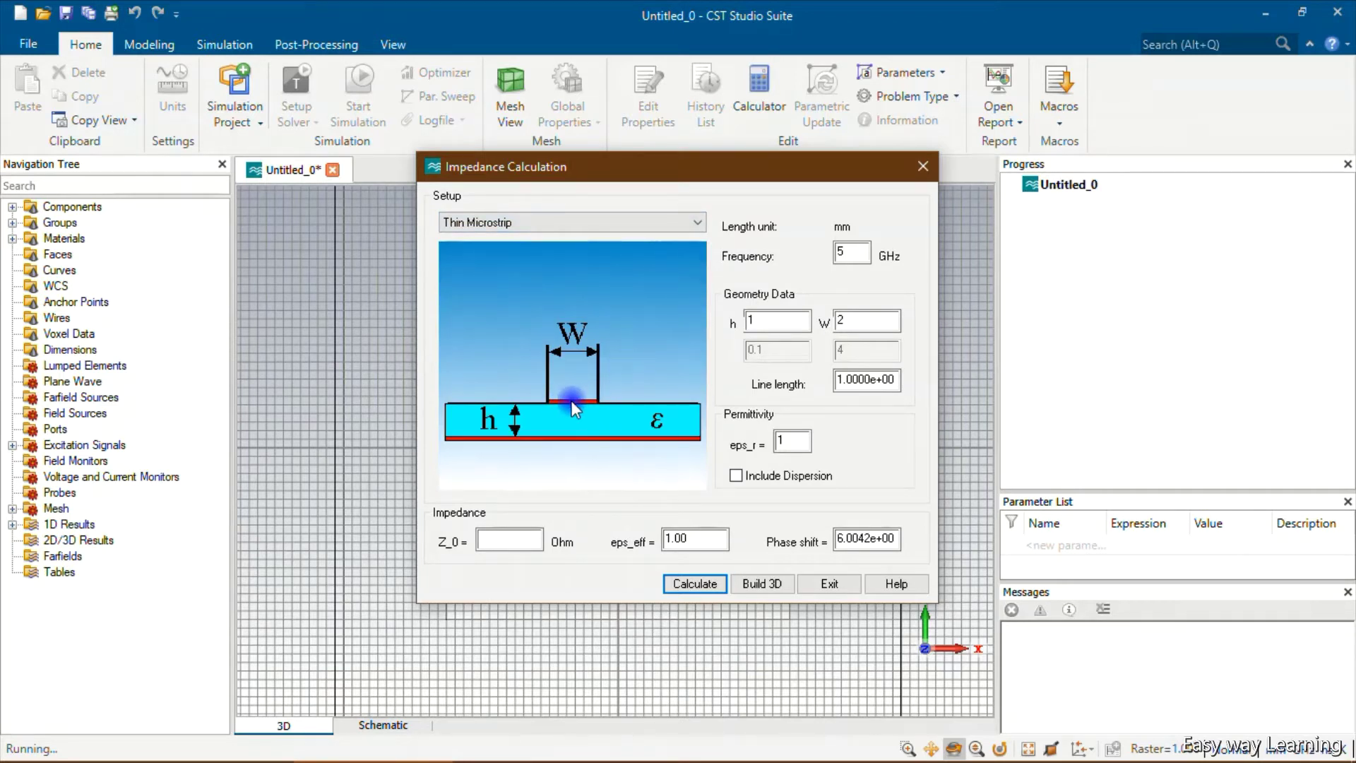
{"action": "left_click", "coordinate": [698, 223]}
{"action": "left_click", "coordinate": [611, 320]}
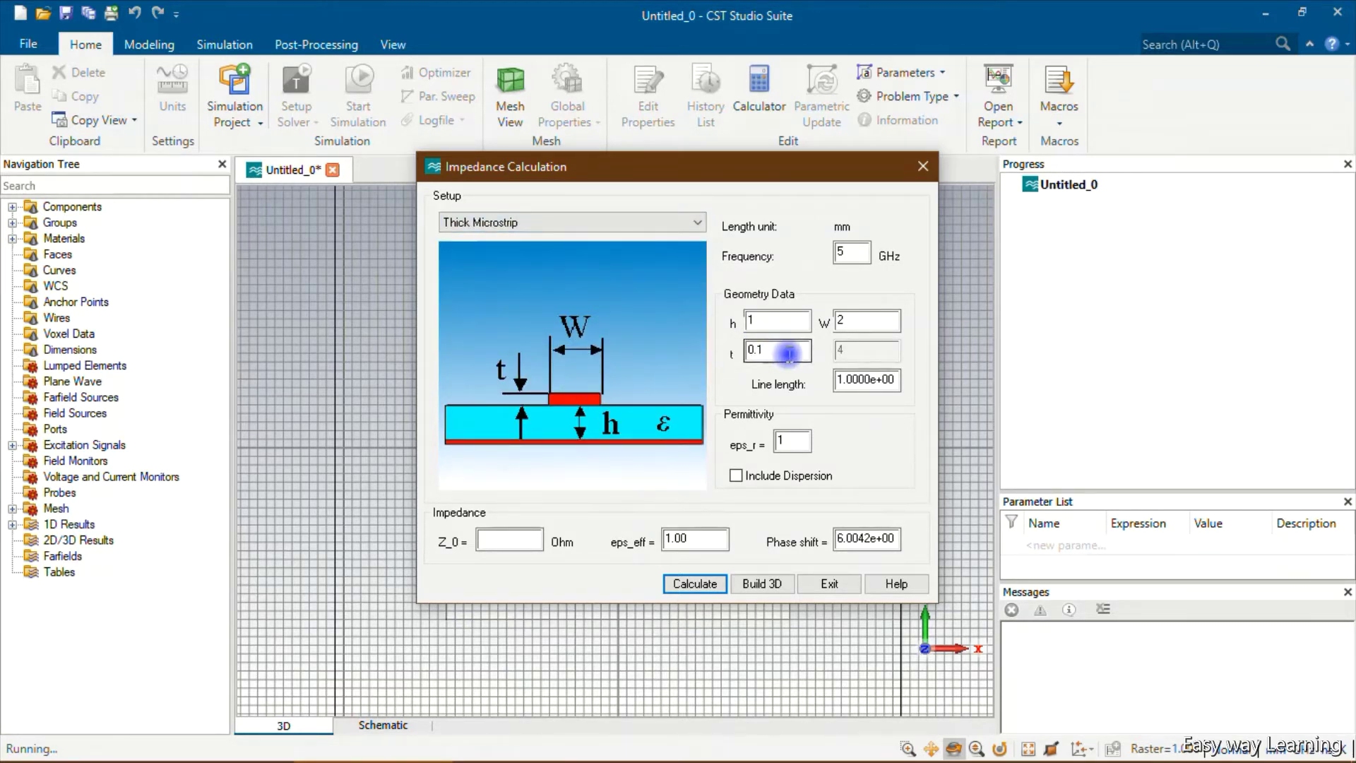
Calculate the microstrip impedance for substrate height 1.5 mm, conductor thickness 0.035 mm and relative permittivity 4.3.
{"action": "left_click", "coordinate": [789, 353]}
{"action": "left_click", "coordinate": [778, 323]}
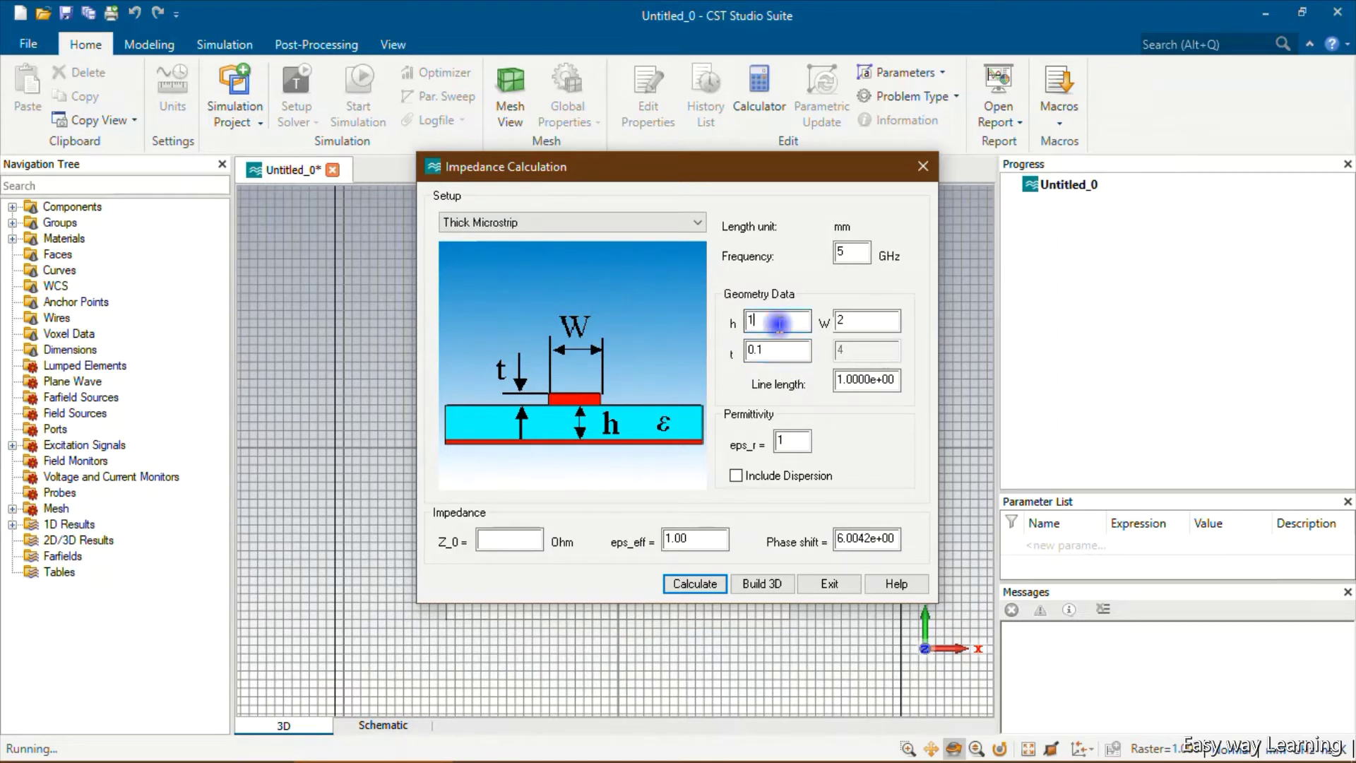
{"action": "type", "text": ".5"}
{"action": "left_click", "coordinate": [788, 352]}
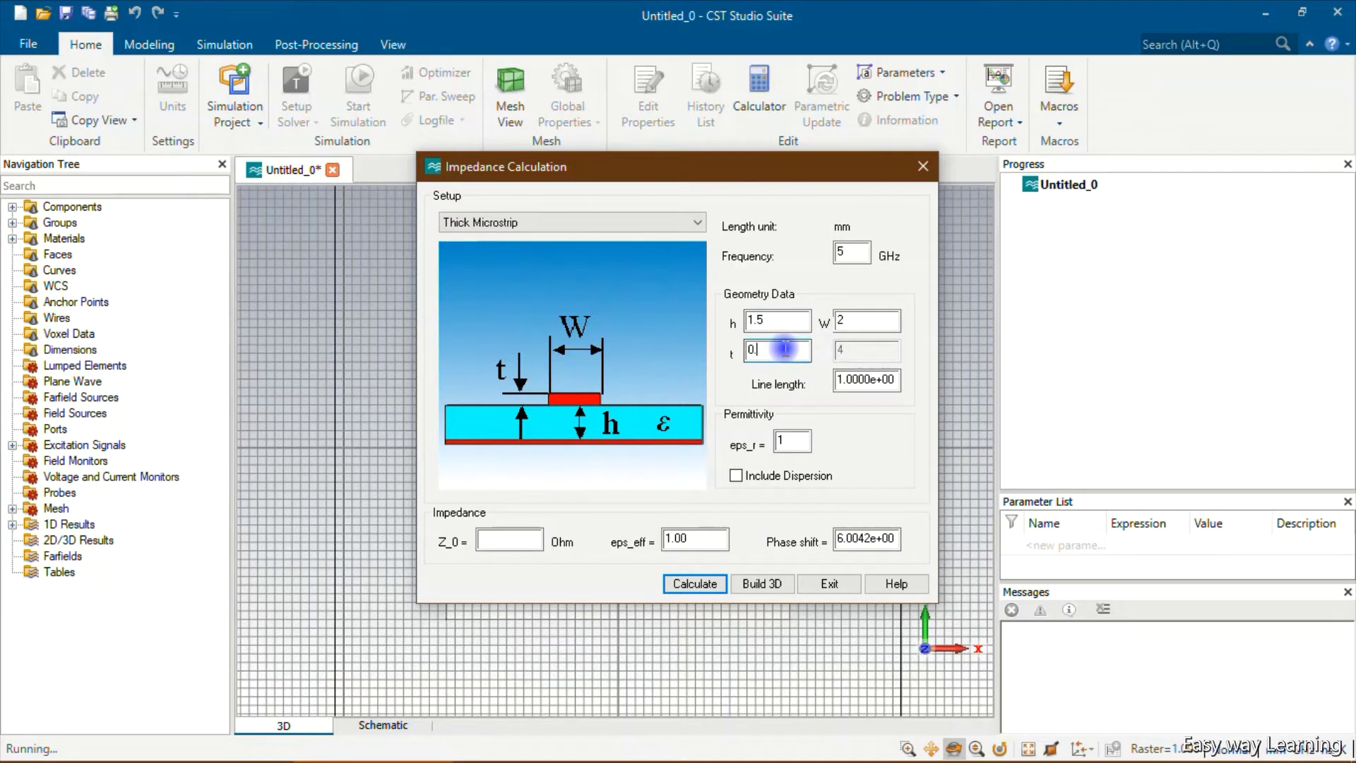
{"action": "type", "text": "035"}
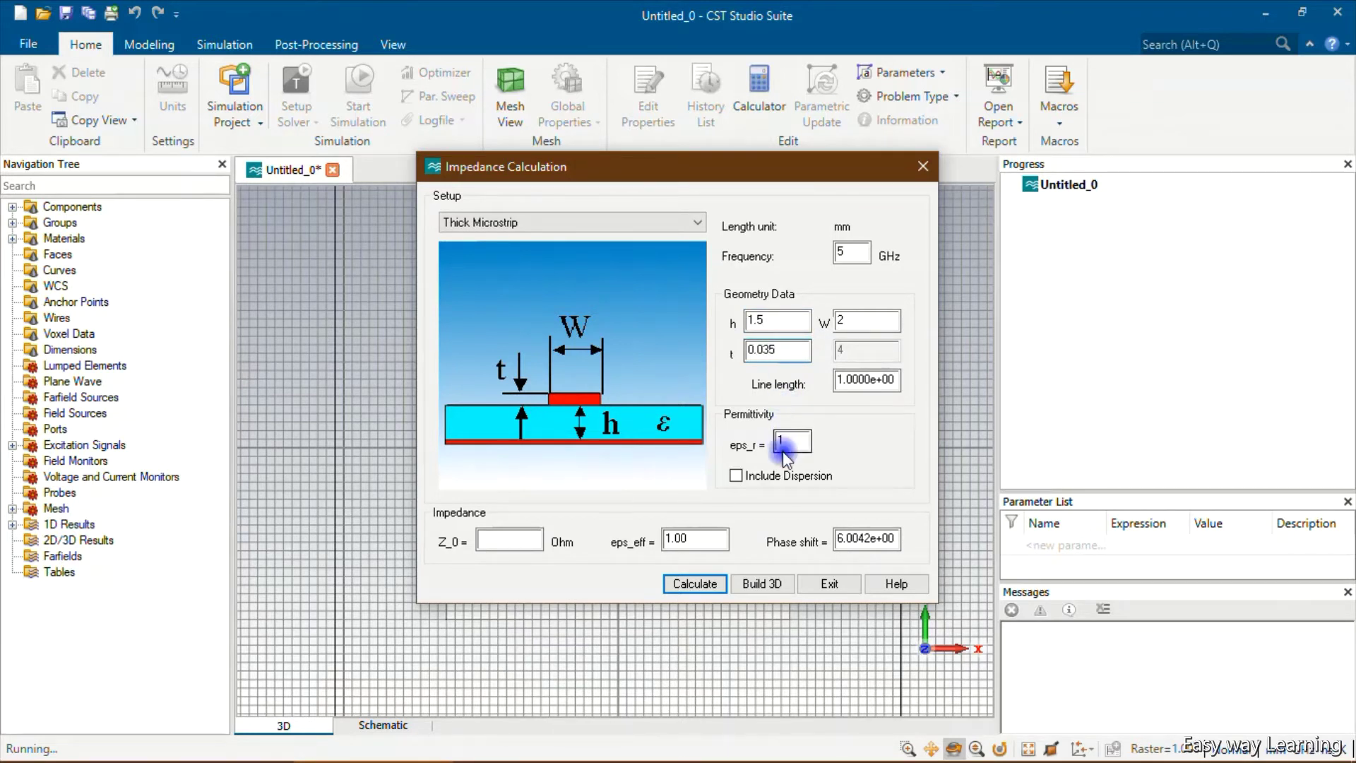
{"action": "left_click_drag", "start_coordinate": [794, 435], "coordinate": [752, 459]}
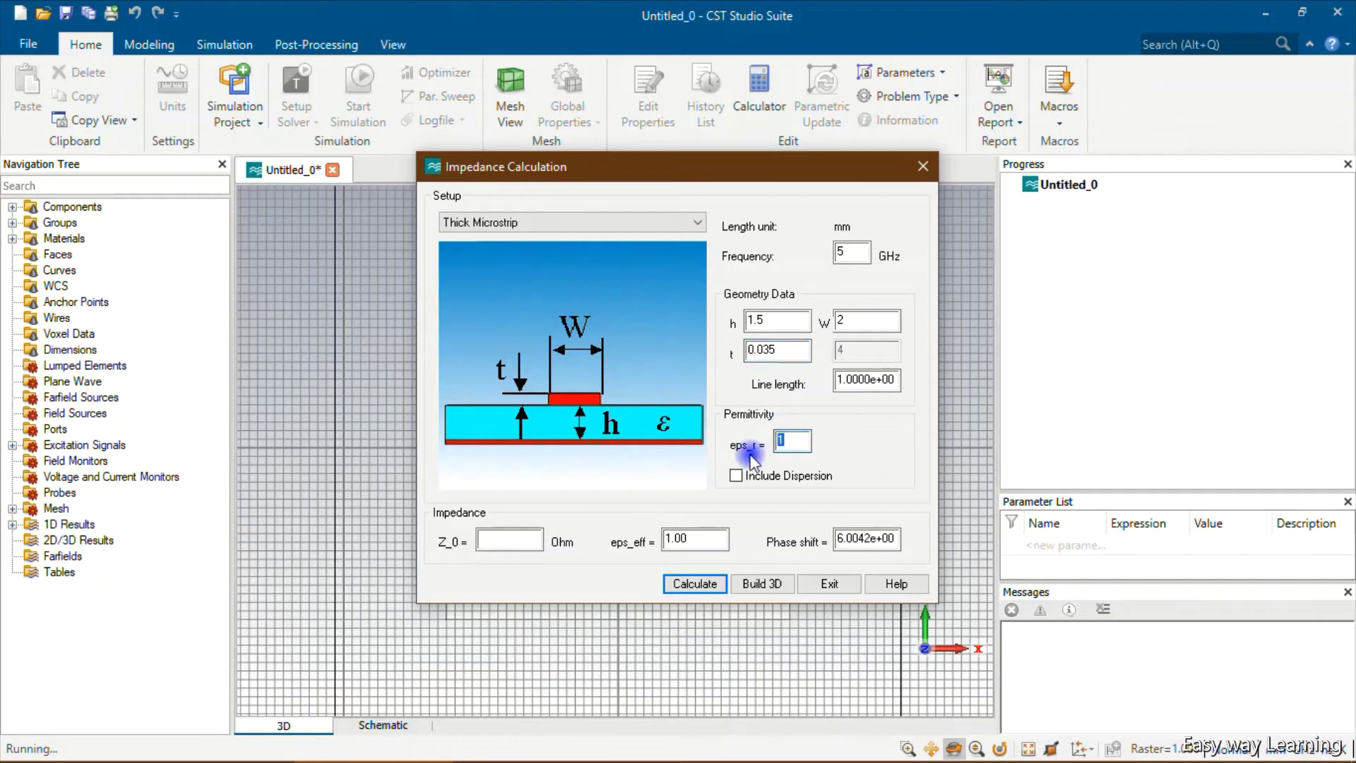
{"action": "type", "text": "4.3"}
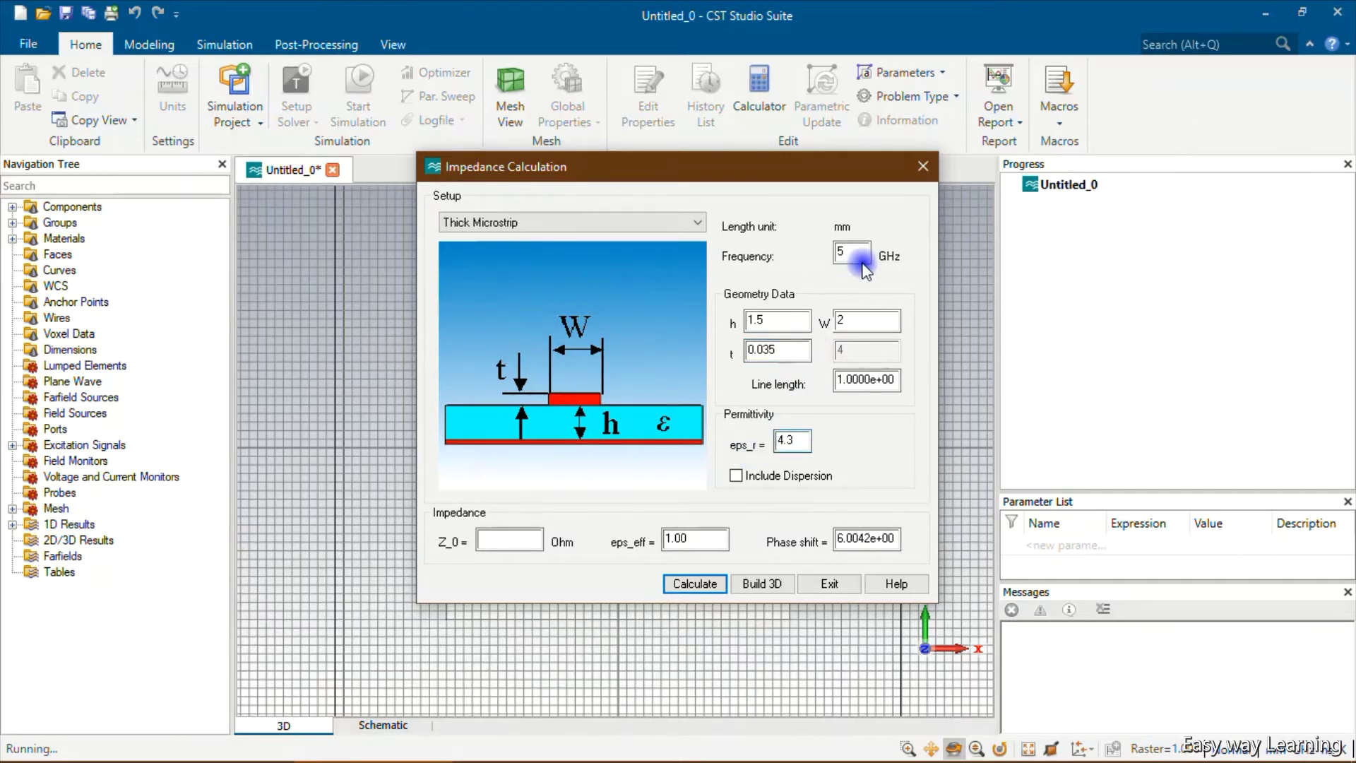
{"action": "left_click", "coordinate": [695, 583]}
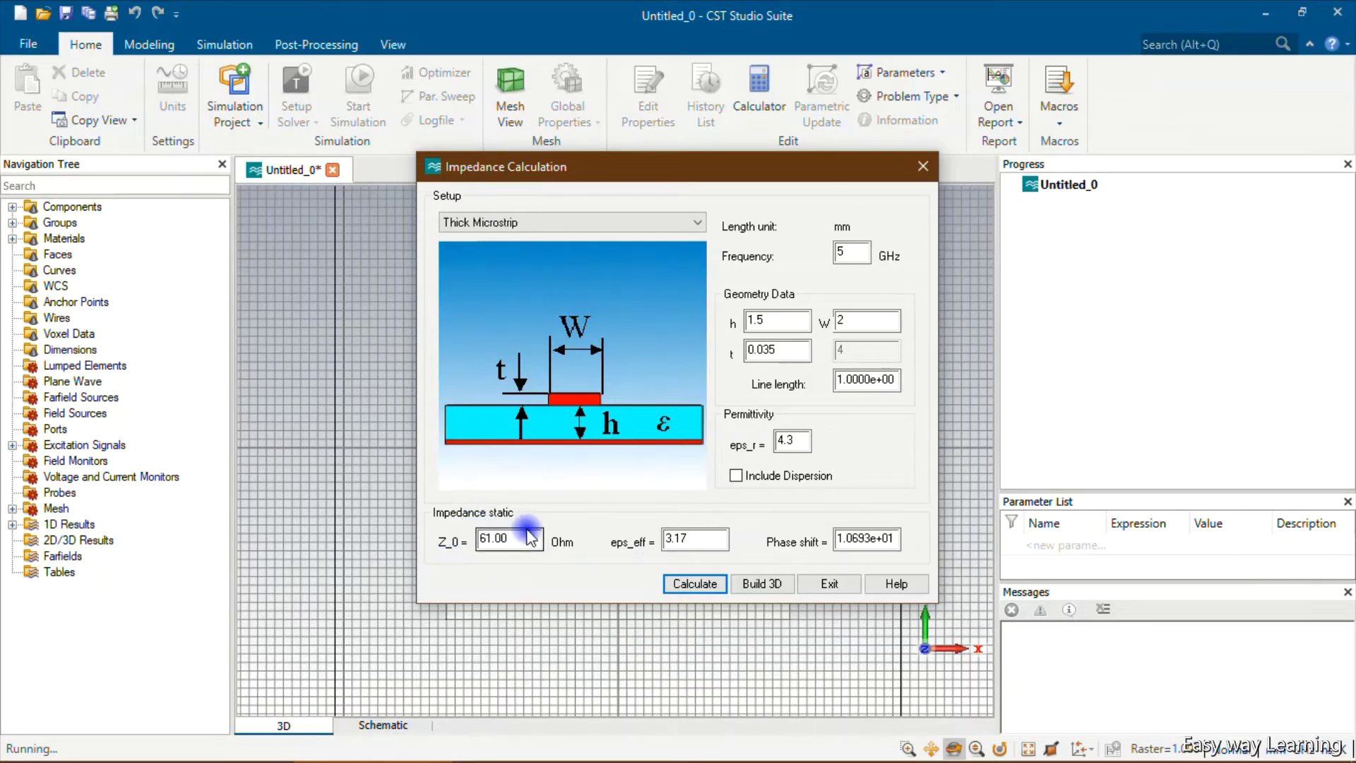
Recalculate the microstrip impedance for line widths of 2.5, 2.8 and 2.86 mm in turn, and exit the calculation.
{"action": "left_click", "coordinate": [859, 324]}
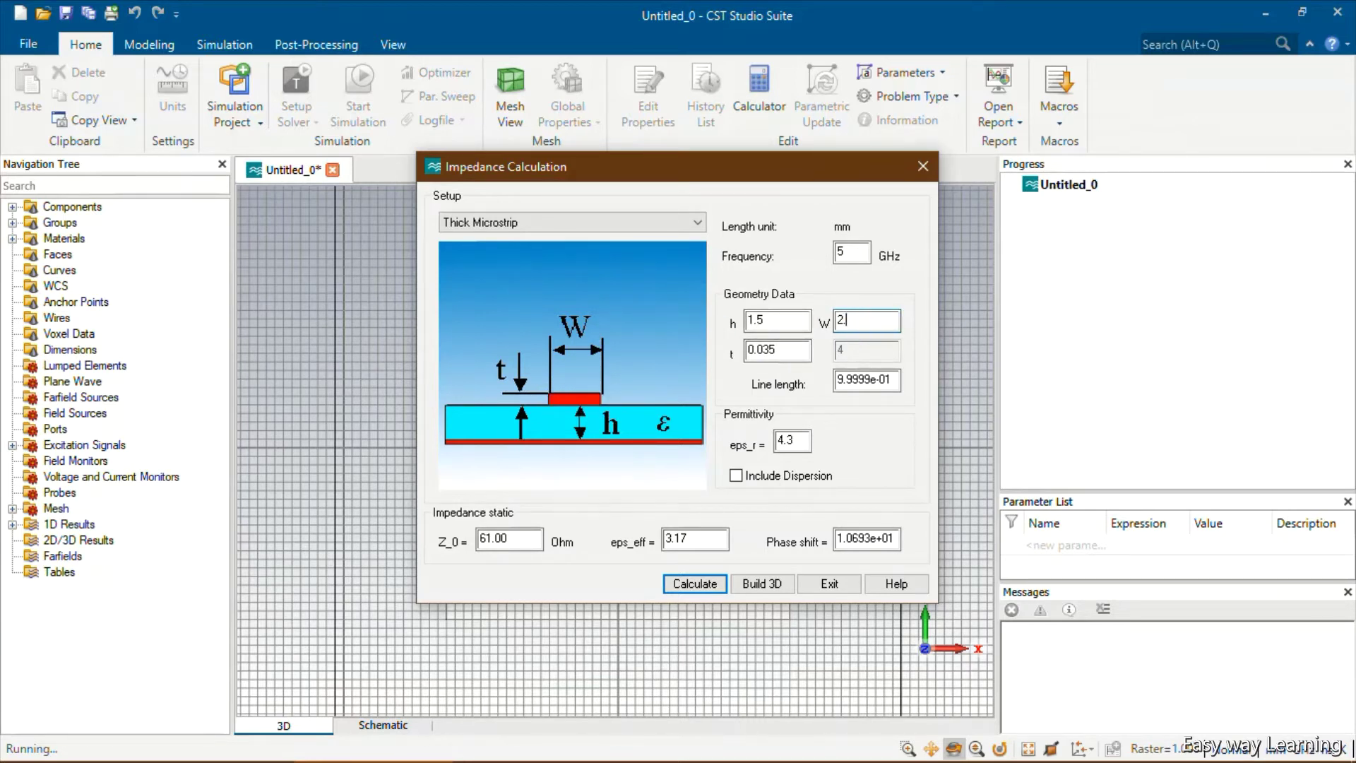
{"action": "left_click", "coordinate": [694, 584]}
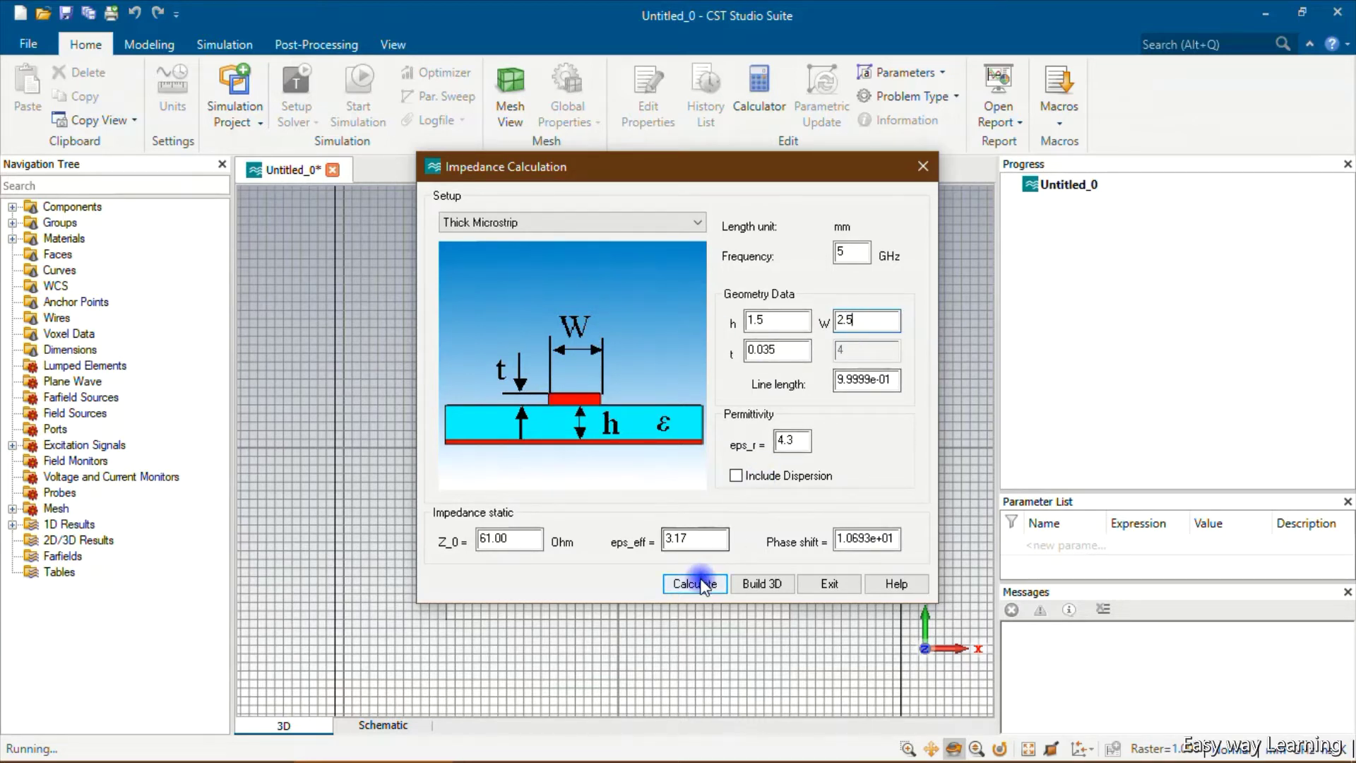
{"action": "left_click", "coordinate": [865, 321]}
{"action": "type", "text": ".8"}
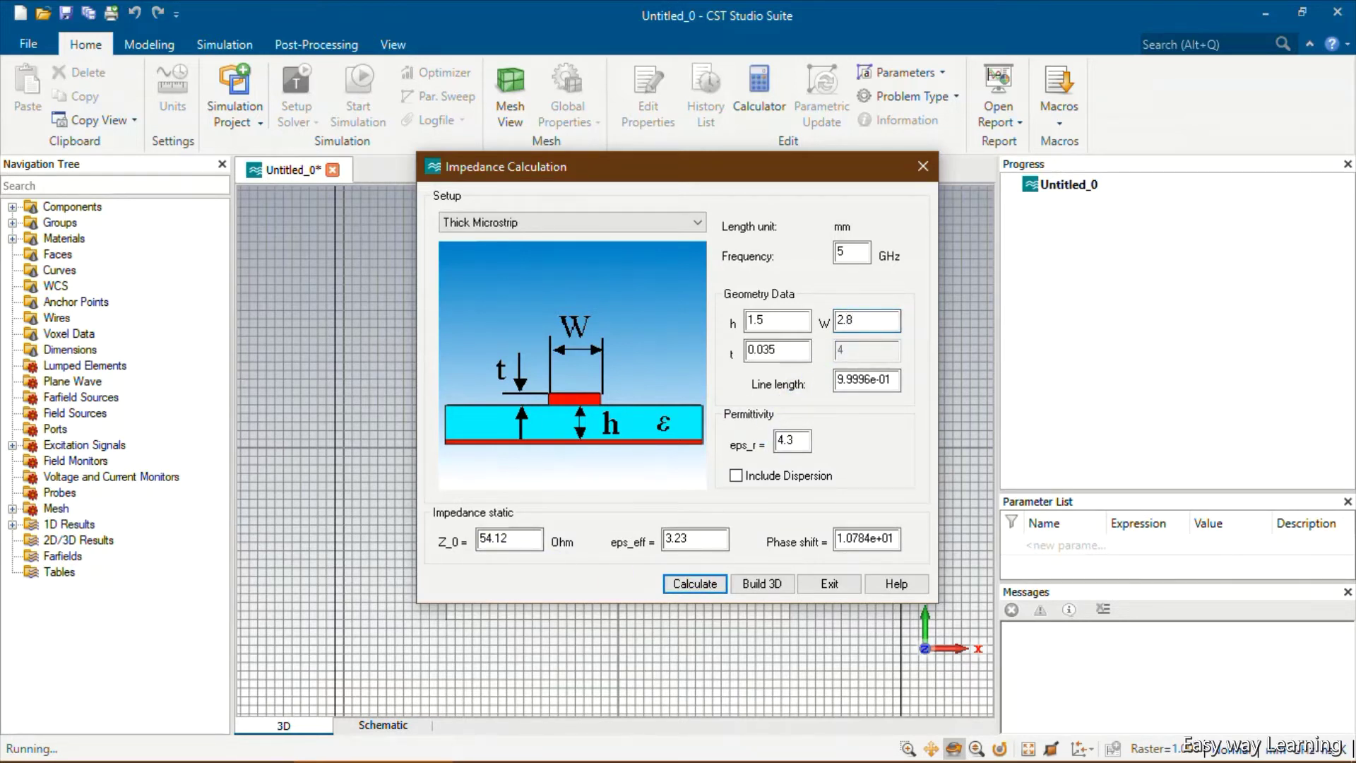
{"action": "left_click", "coordinate": [685, 581]}
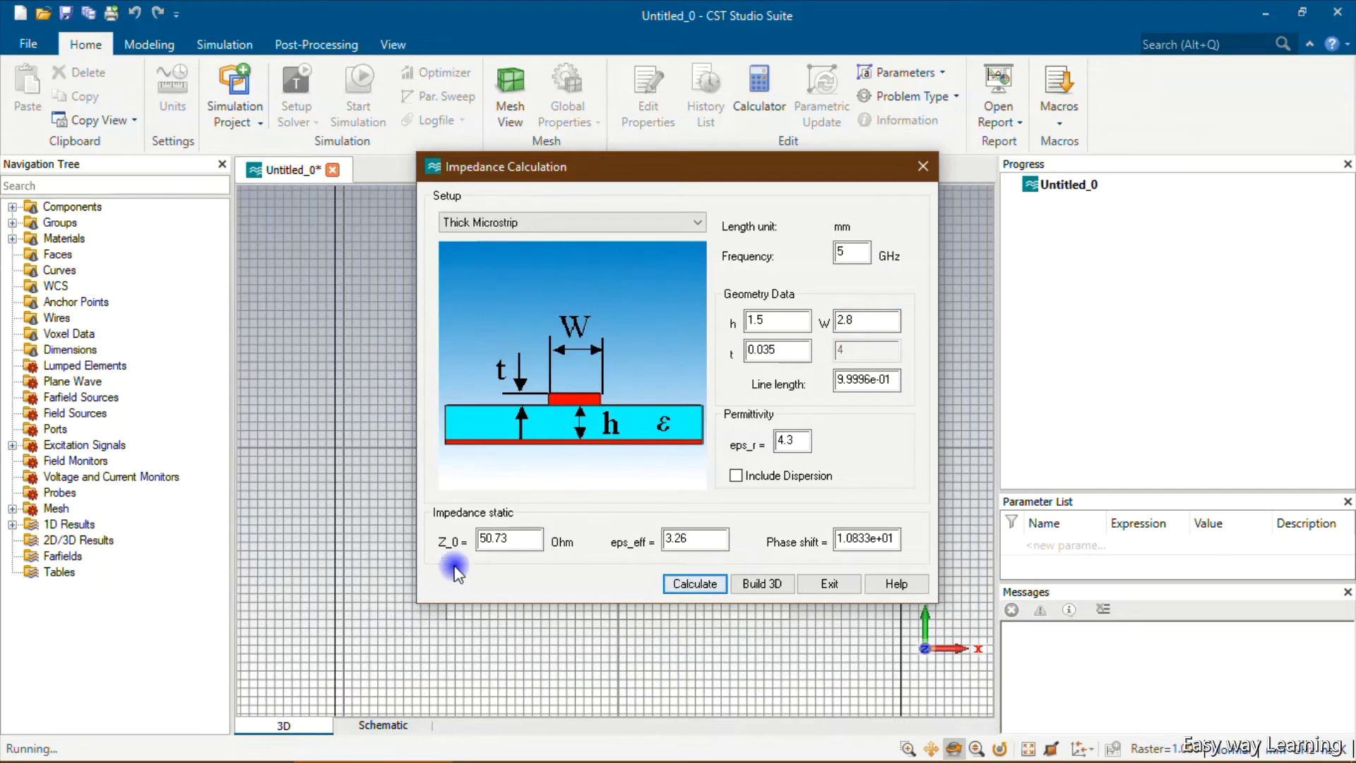
{"action": "left_click", "coordinate": [861, 322]}
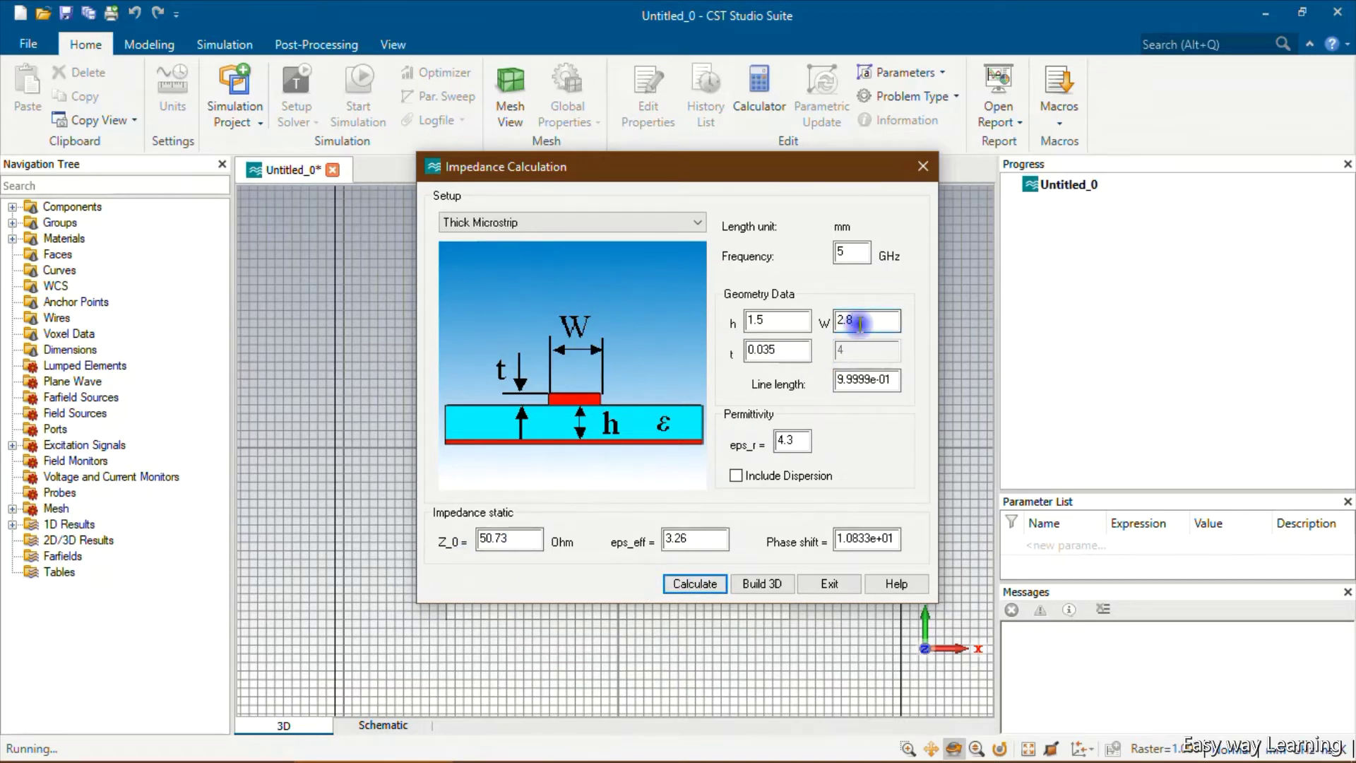
{"action": "type", "text": "6"}
{"action": "left_click", "coordinate": [710, 588]}
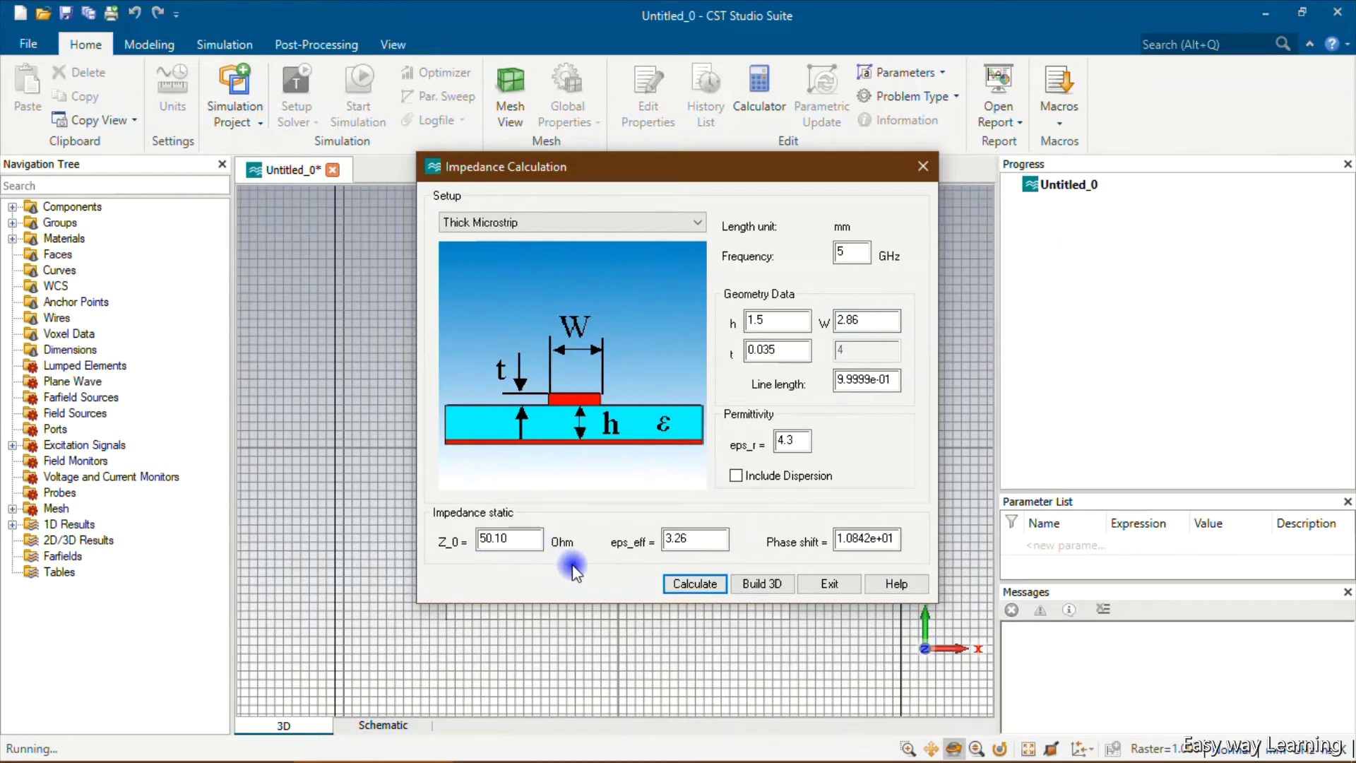
{"action": "left_click", "coordinate": [828, 584]}
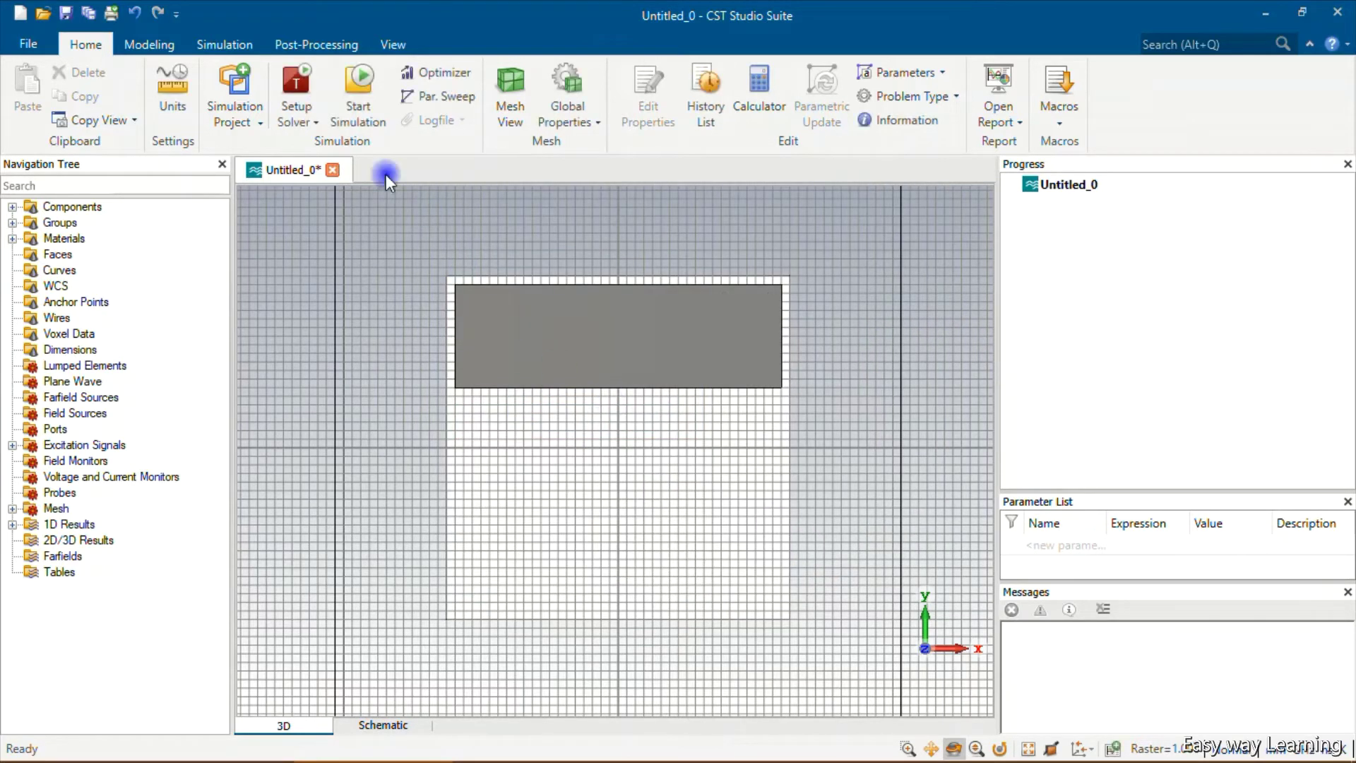
Draw a brick footprint about 2 mm wide and 27 mm long from the patch's lower edge to the substrate's bottom edge.
{"action": "left_click", "coordinate": [151, 46]}
{"action": "left_click", "coordinate": [243, 82]}
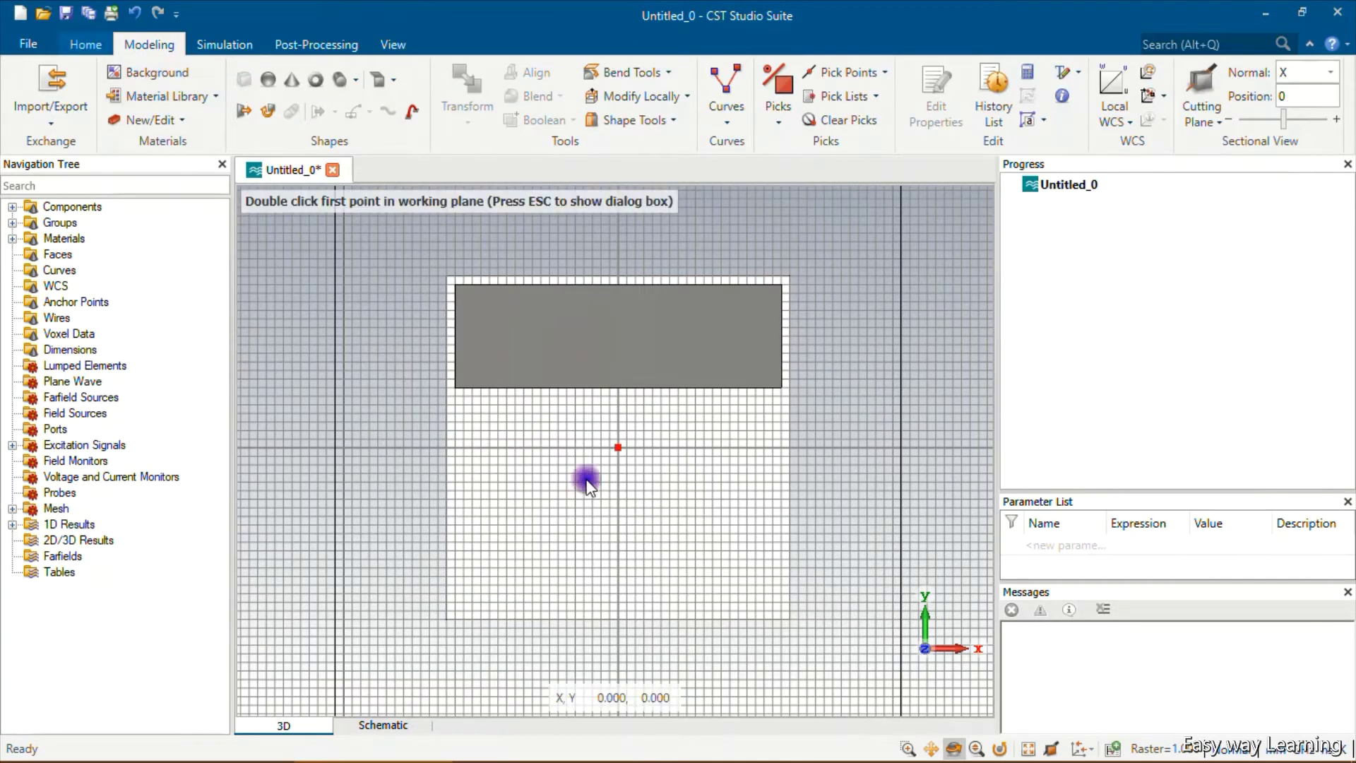
{"action": "double_click", "coordinate": [610, 387]}
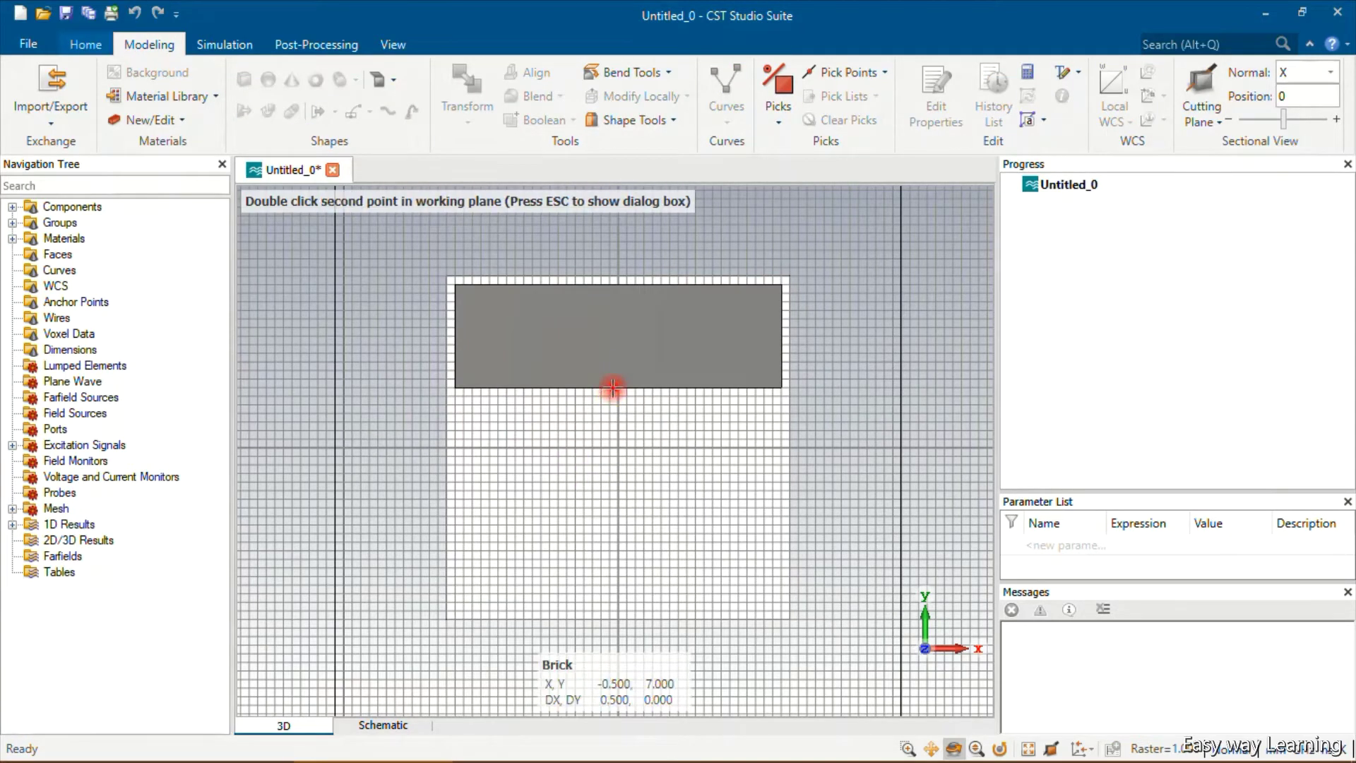
{"action": "double_click", "coordinate": [626, 616]}
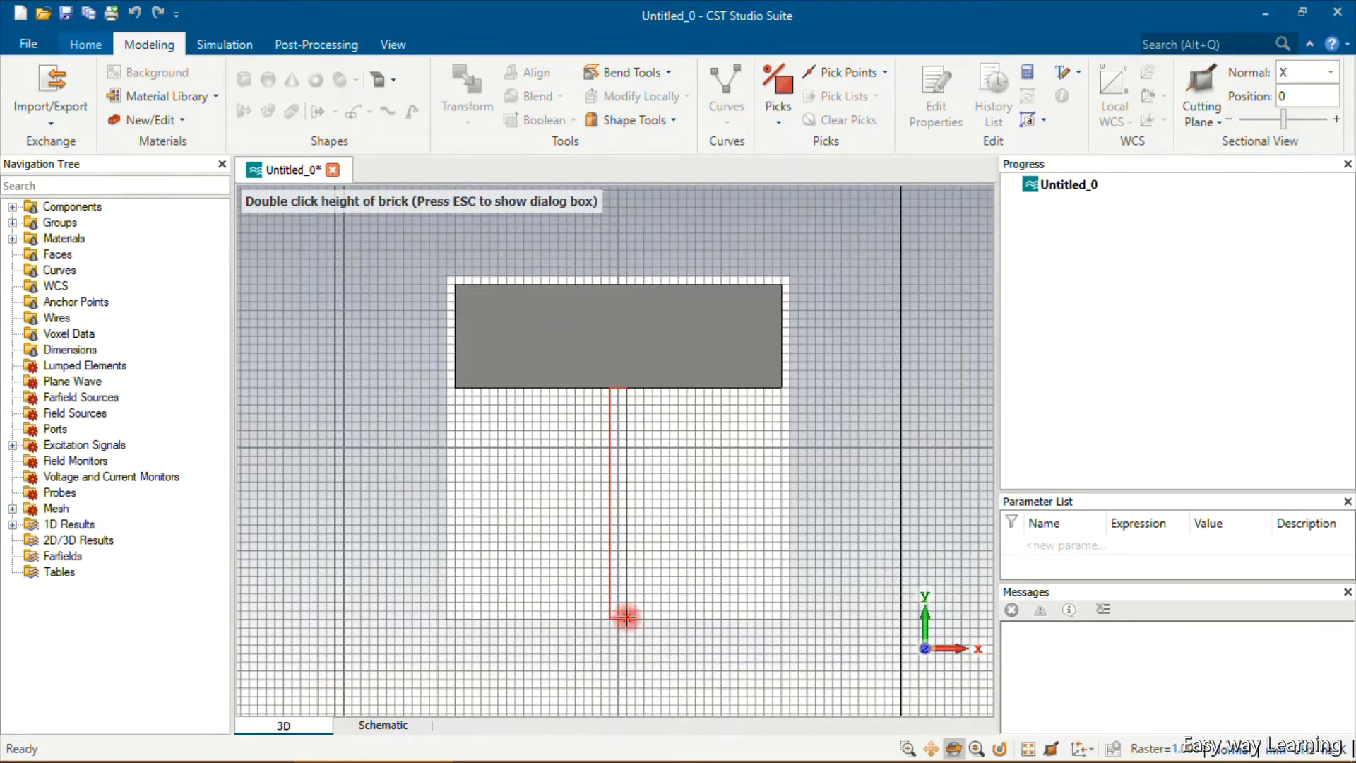
{"action": "double_click", "coordinate": [625, 616]}
Name the brick Feedline and set its X range from -1.43 to 1.43.
{"action": "left_click", "coordinate": [1100, 134]}
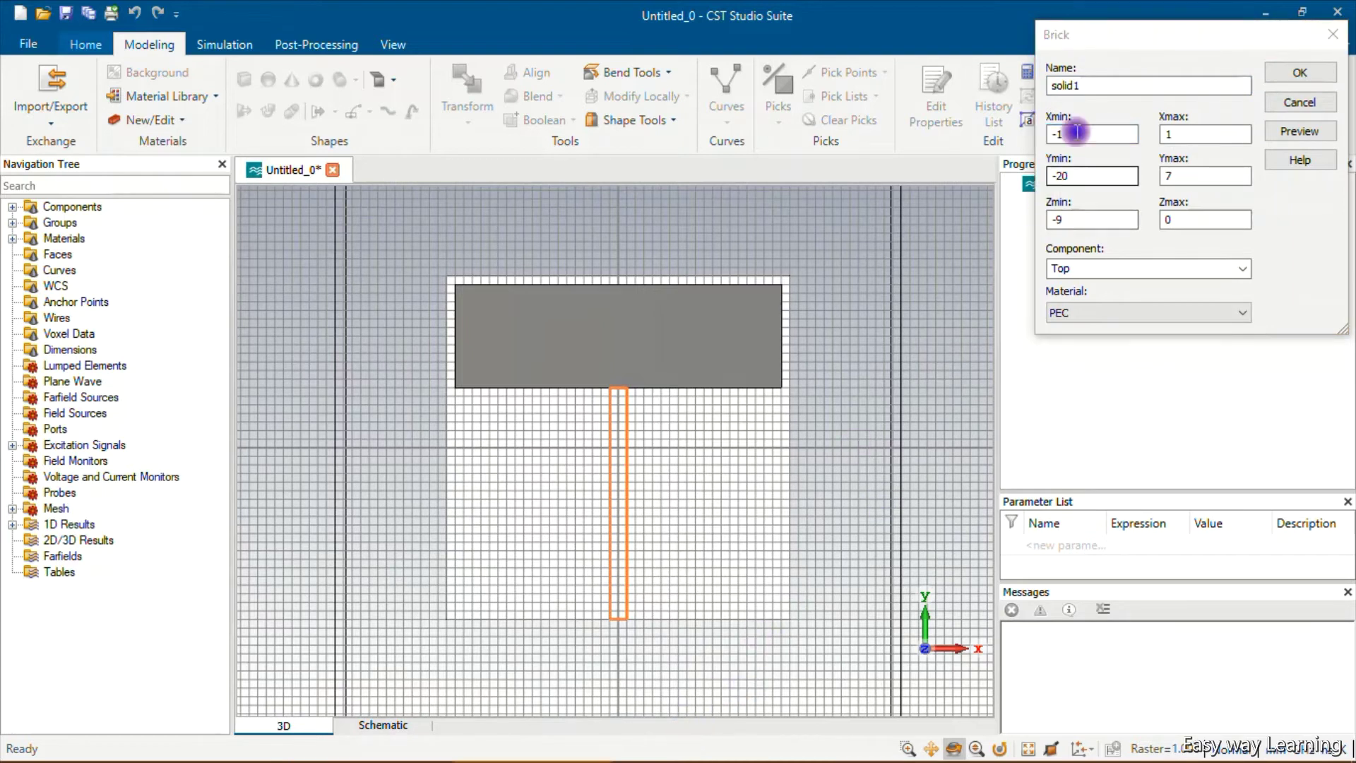
{"action": "left_click_drag", "start_coordinate": [1111, 85], "coordinate": [1001, 92]}
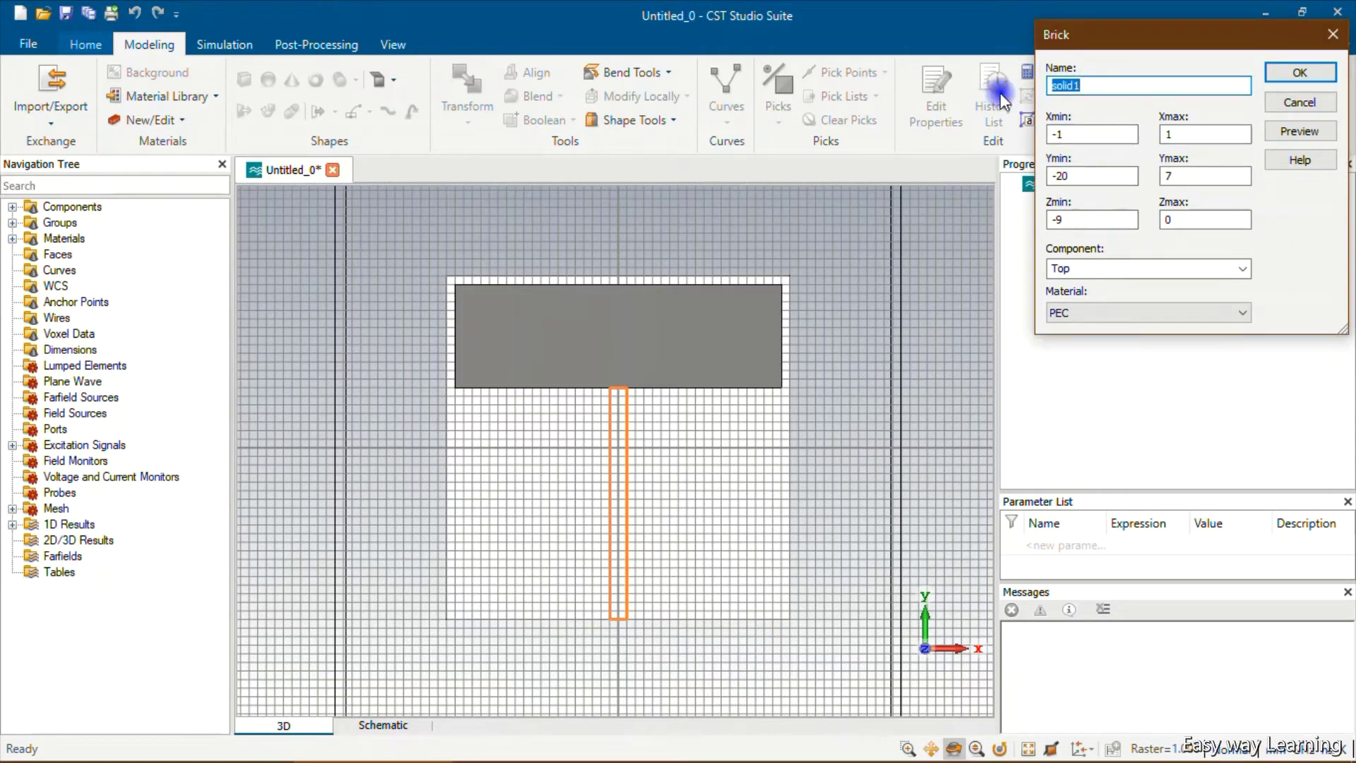
{"action": "type", "text": "Feedline"}
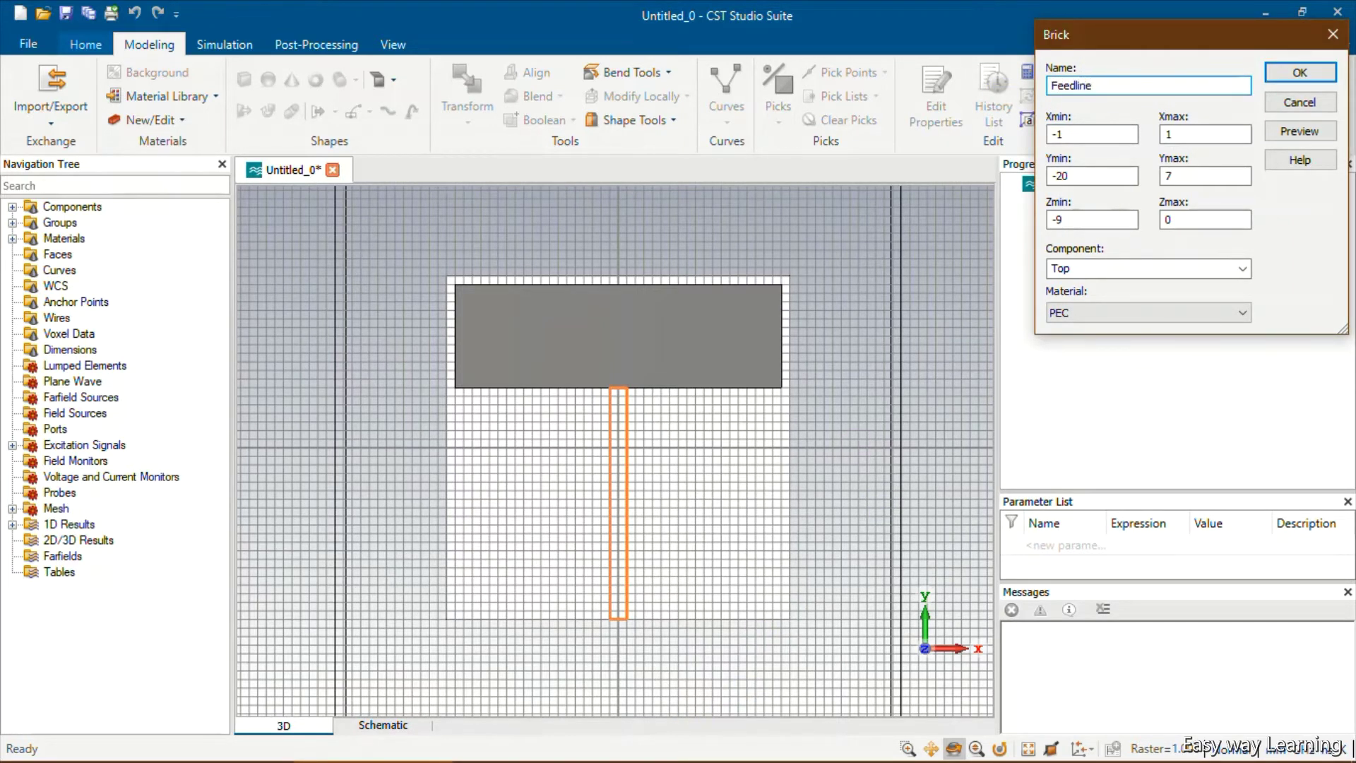
{"action": "key", "text": "Tab"}
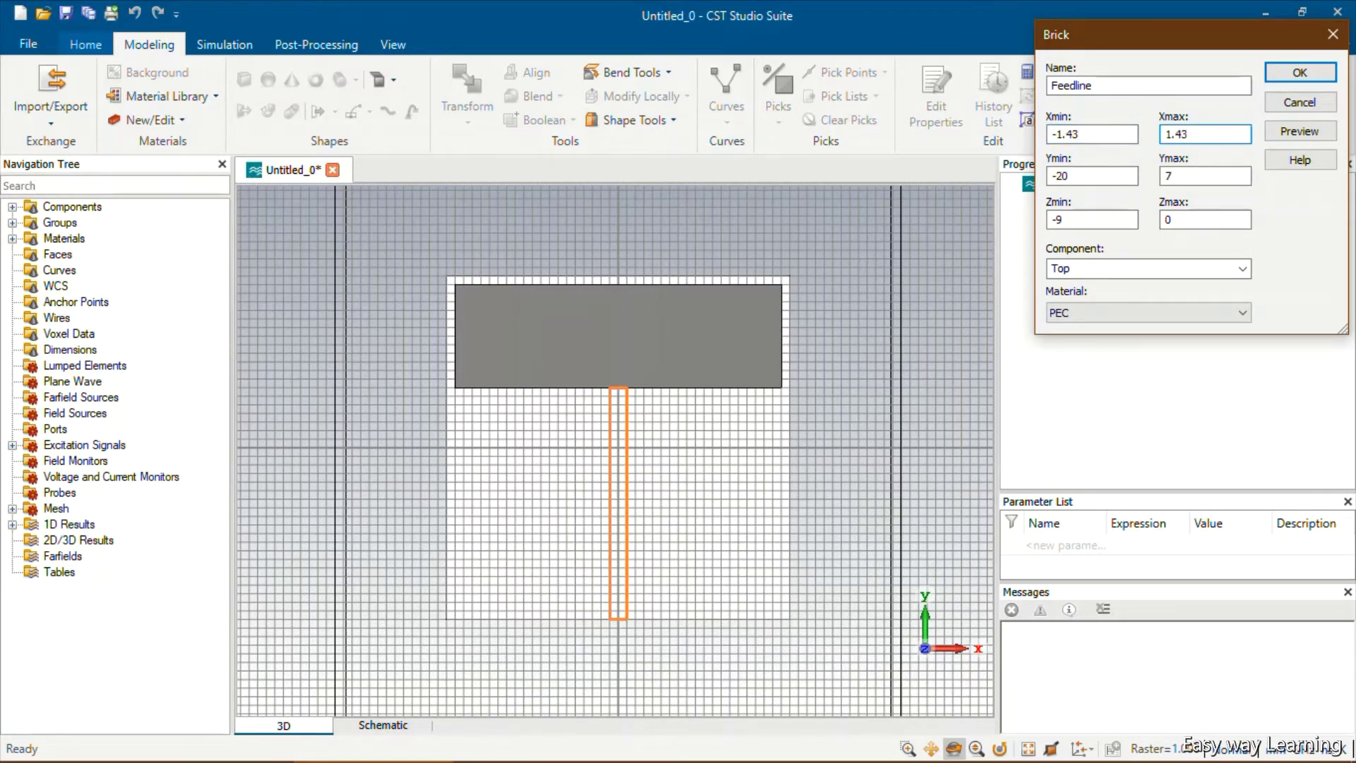
{"action": "double_click", "coordinate": [1171, 176]}
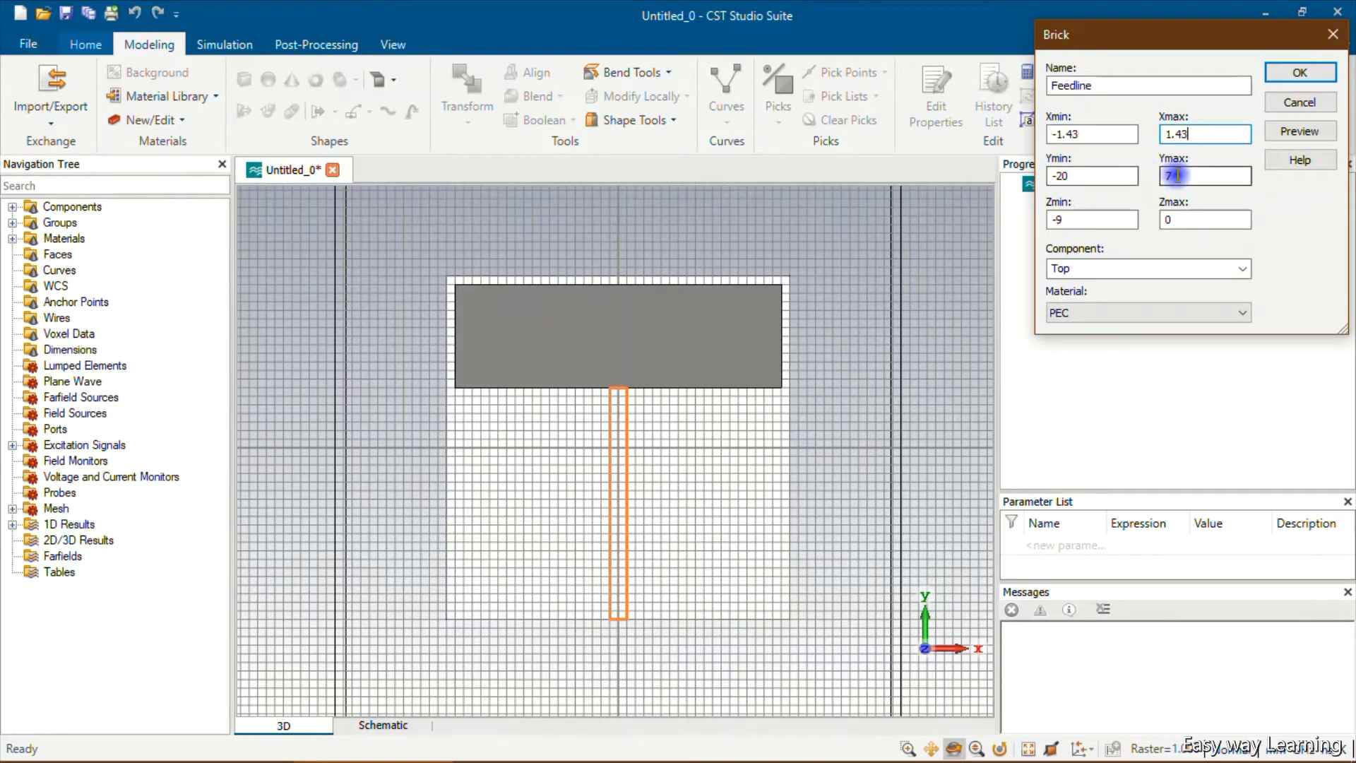
{"action": "left_click", "coordinate": [639, 392]}
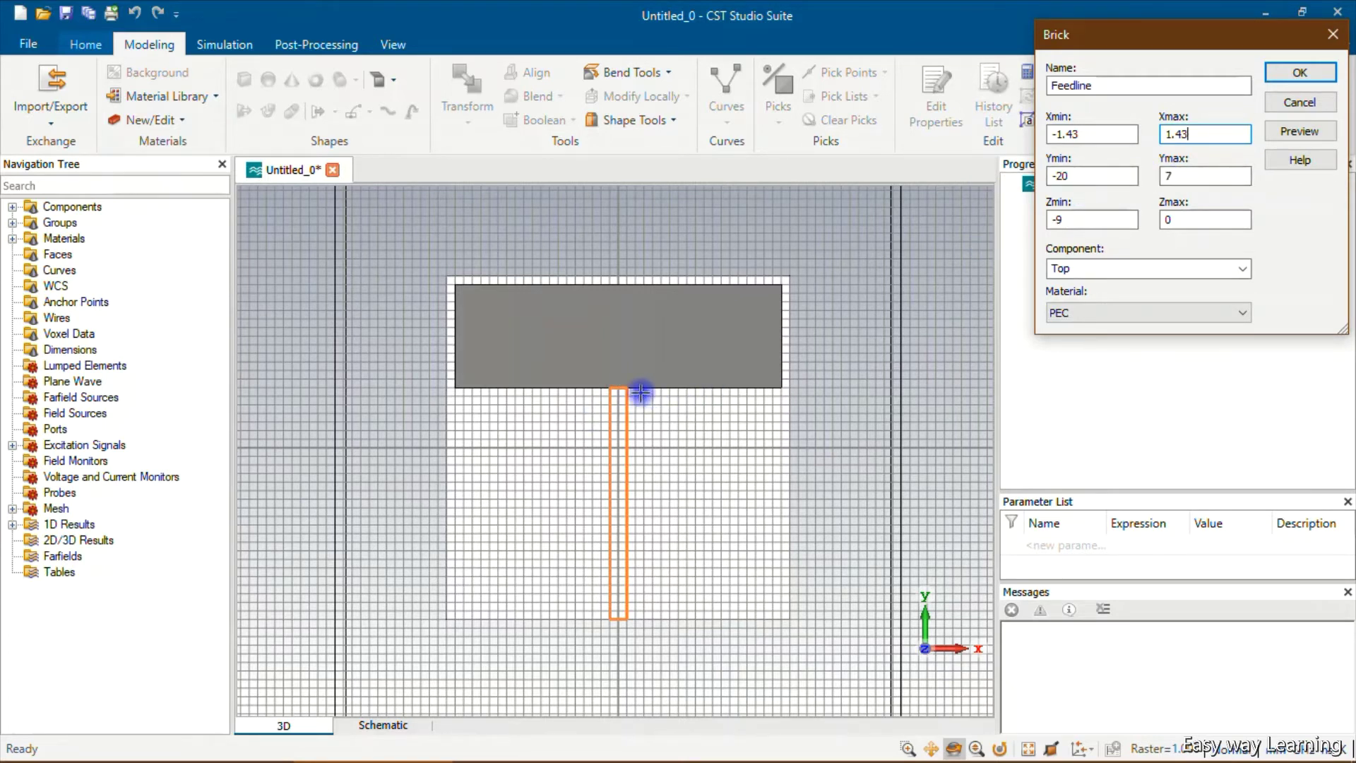
Set the Feedline brick's Z range from 0 to 0.035, preview it and create it.
{"action": "double_click", "coordinate": [1091, 221]}
{"action": "type", "text": "0"}
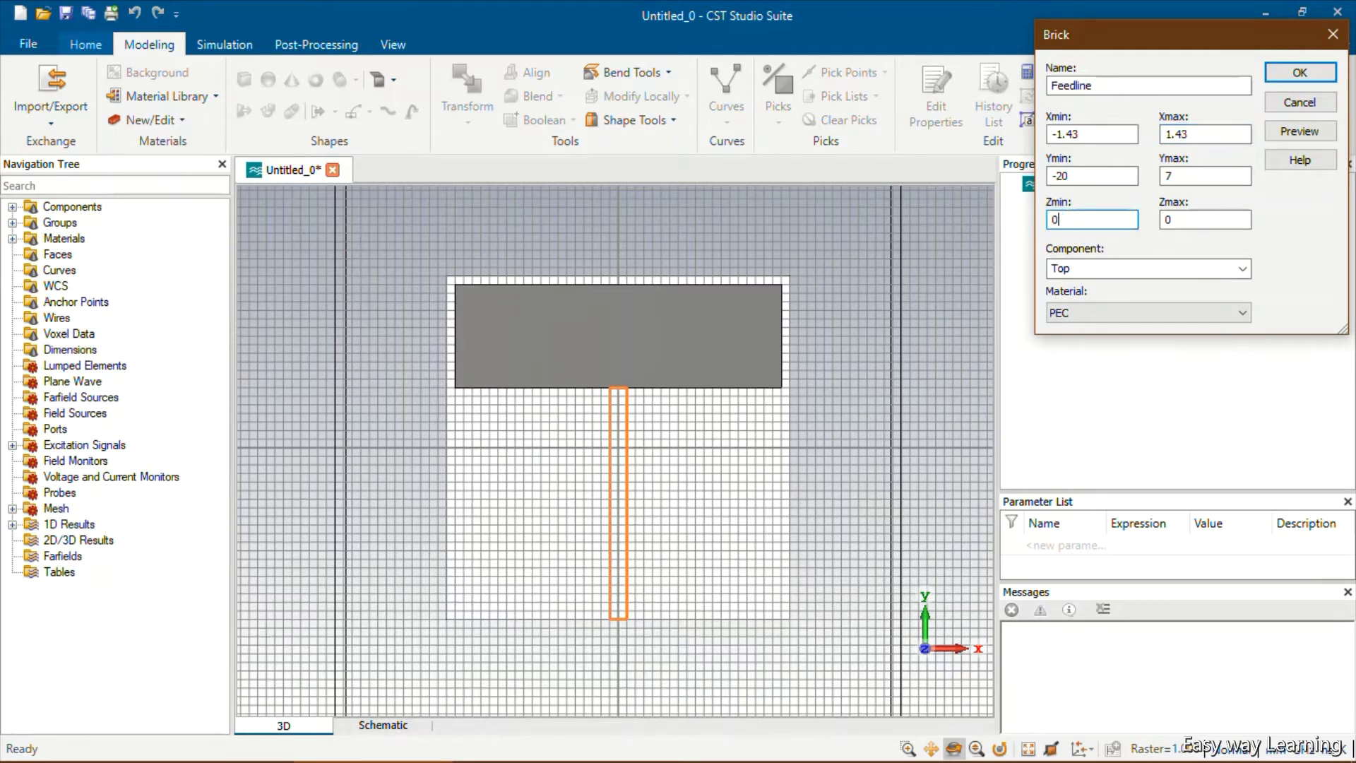
{"action": "left_click", "coordinate": [1188, 220]}
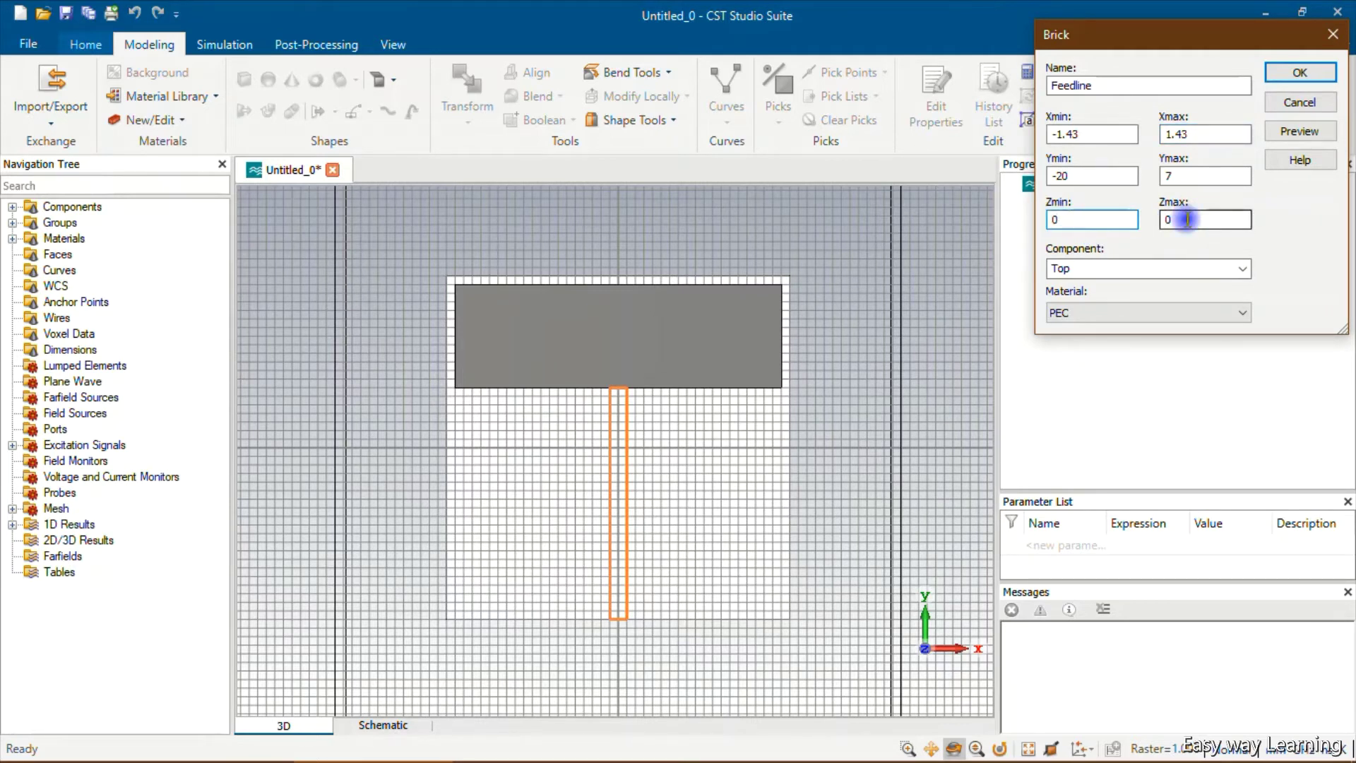
{"action": "type", "text": "."}
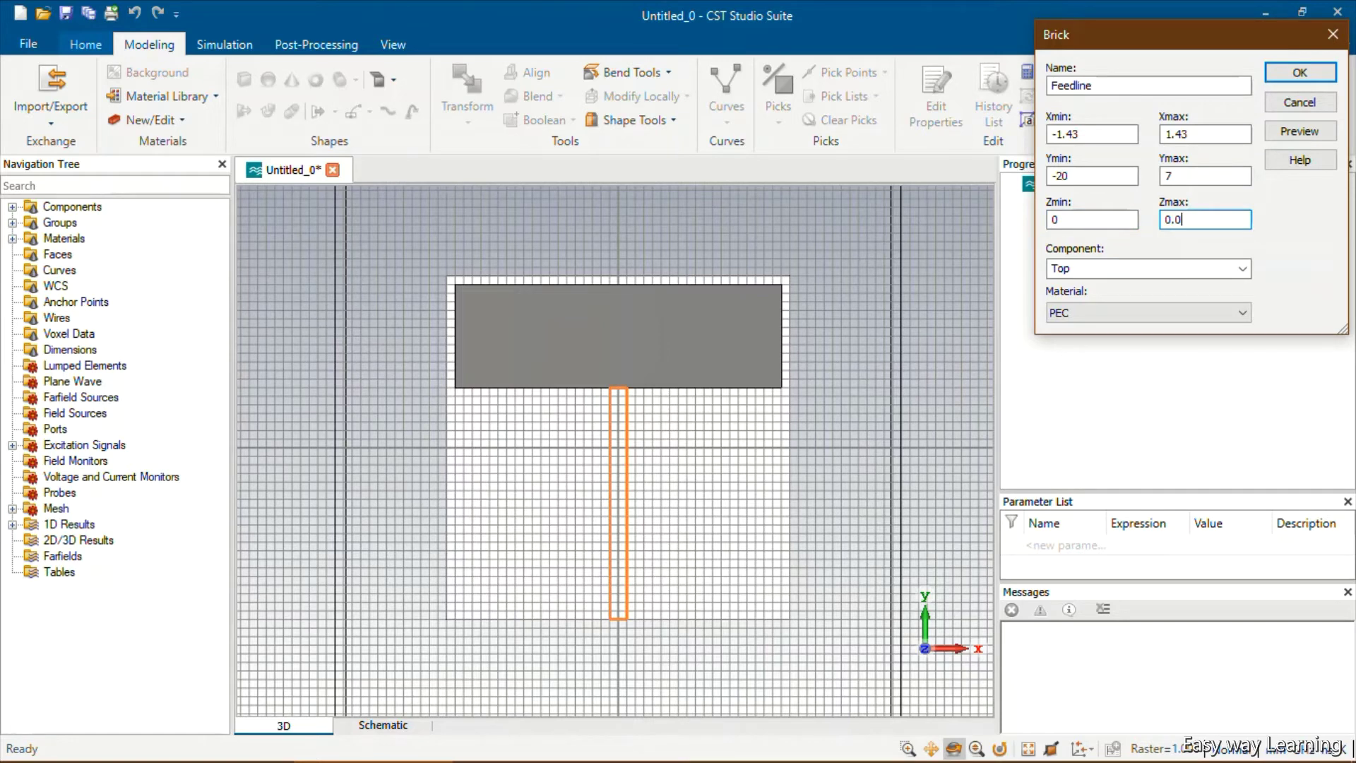
{"action": "type", "text": "035"}
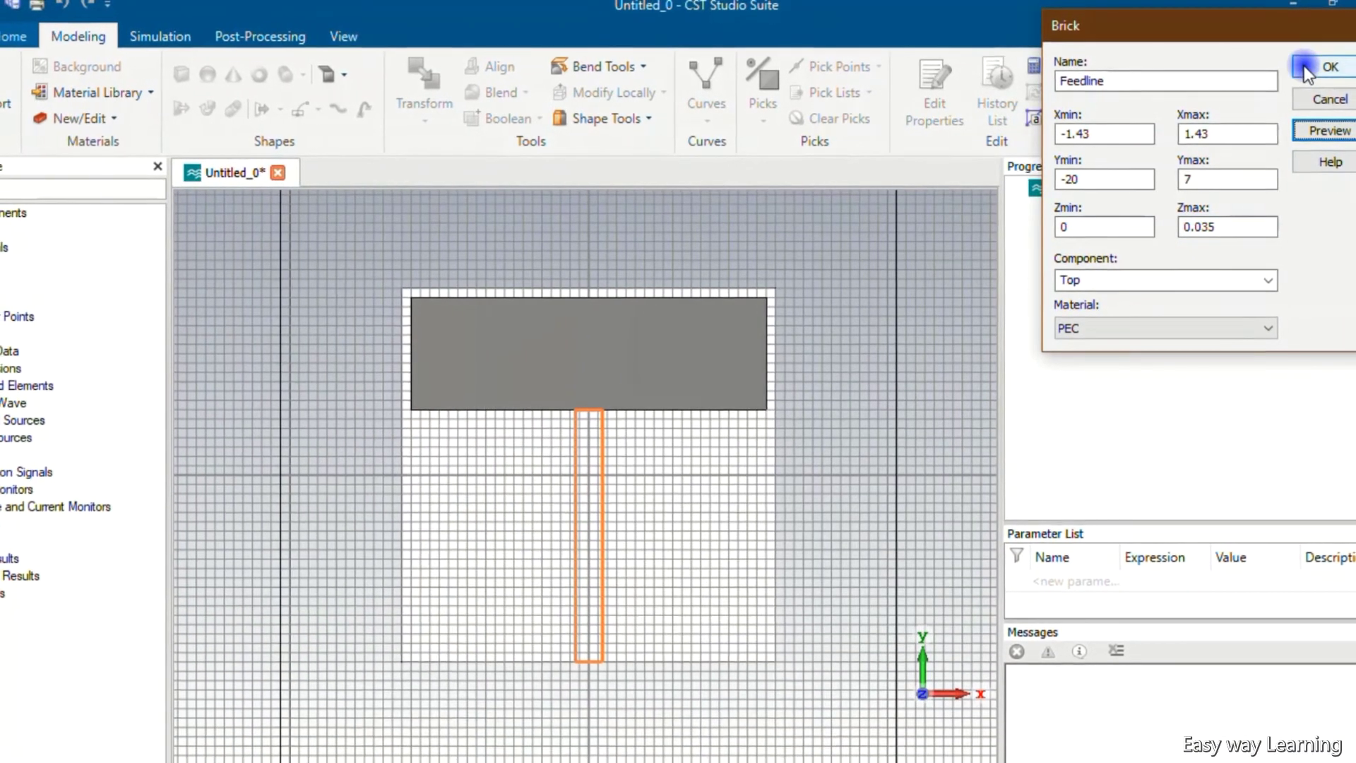
{"action": "left_click", "coordinate": [1275, 72]}
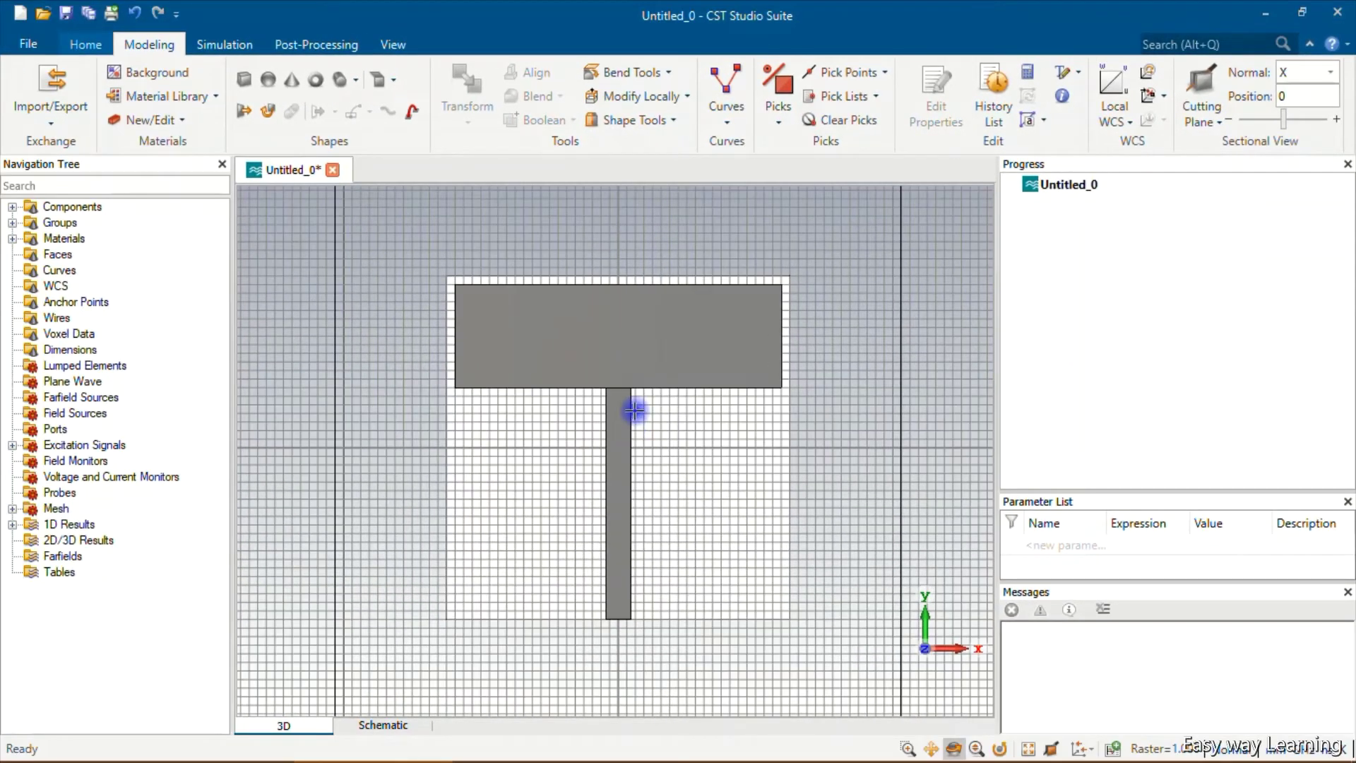
Unite the Patch and Feedline solids in the Top component with a Boolean Add.
{"action": "double_click", "coordinate": [651, 336]}
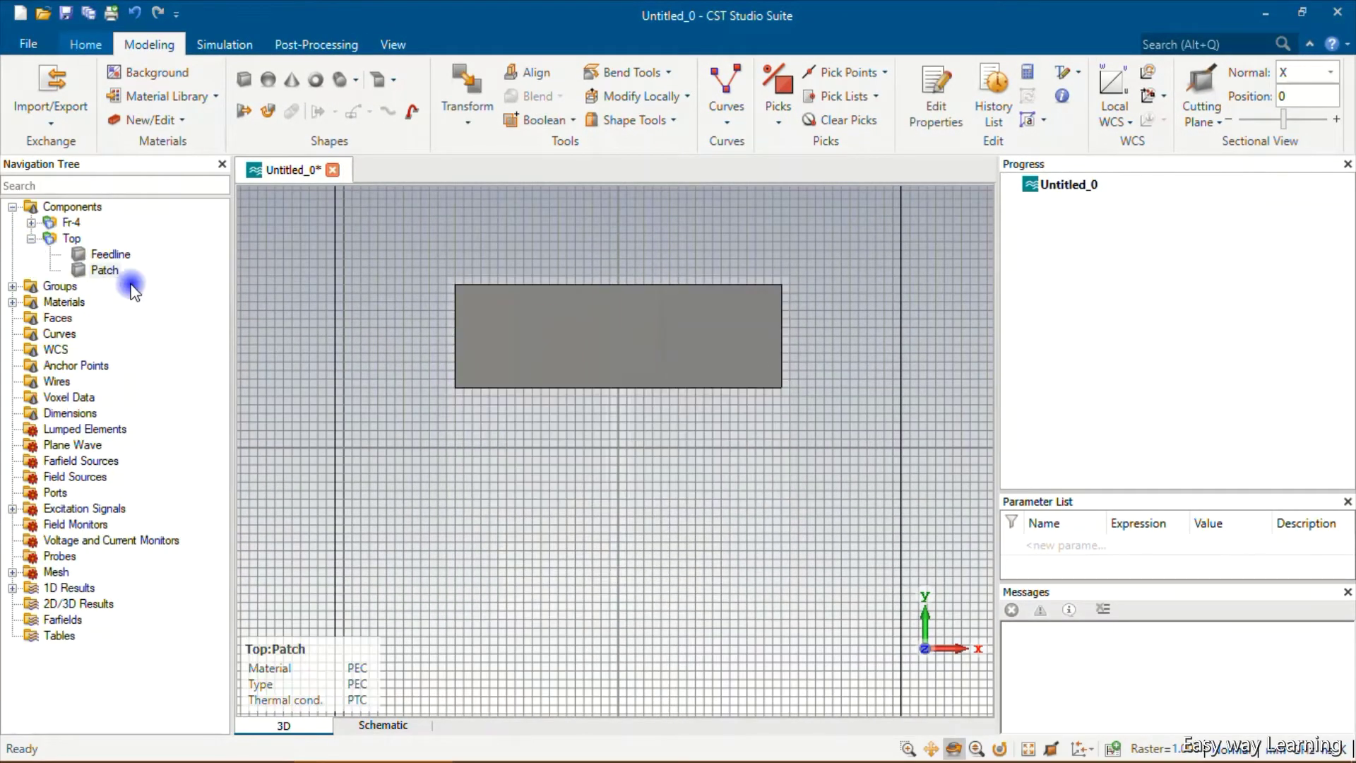
{"action": "left_click", "coordinate": [106, 255], "text": "ctrl"}
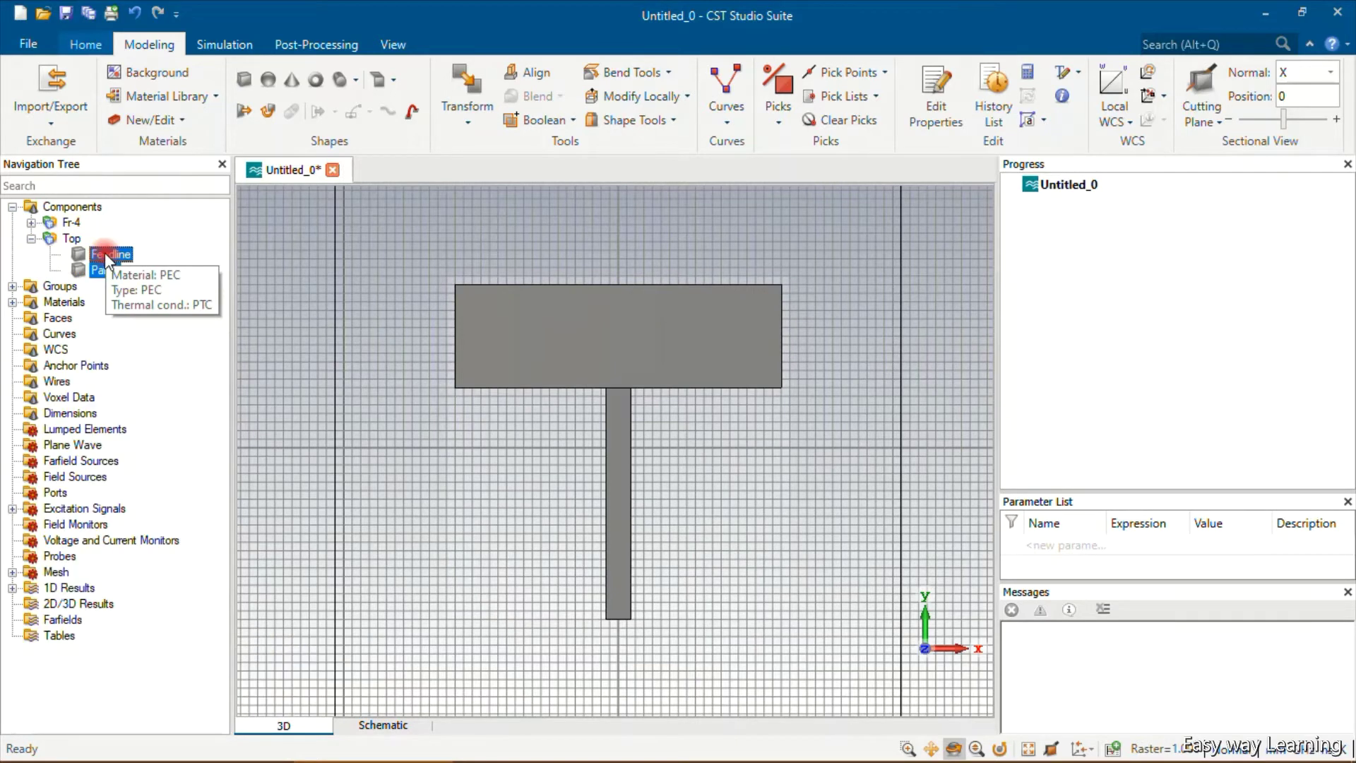
{"action": "left_click", "coordinate": [572, 120]}
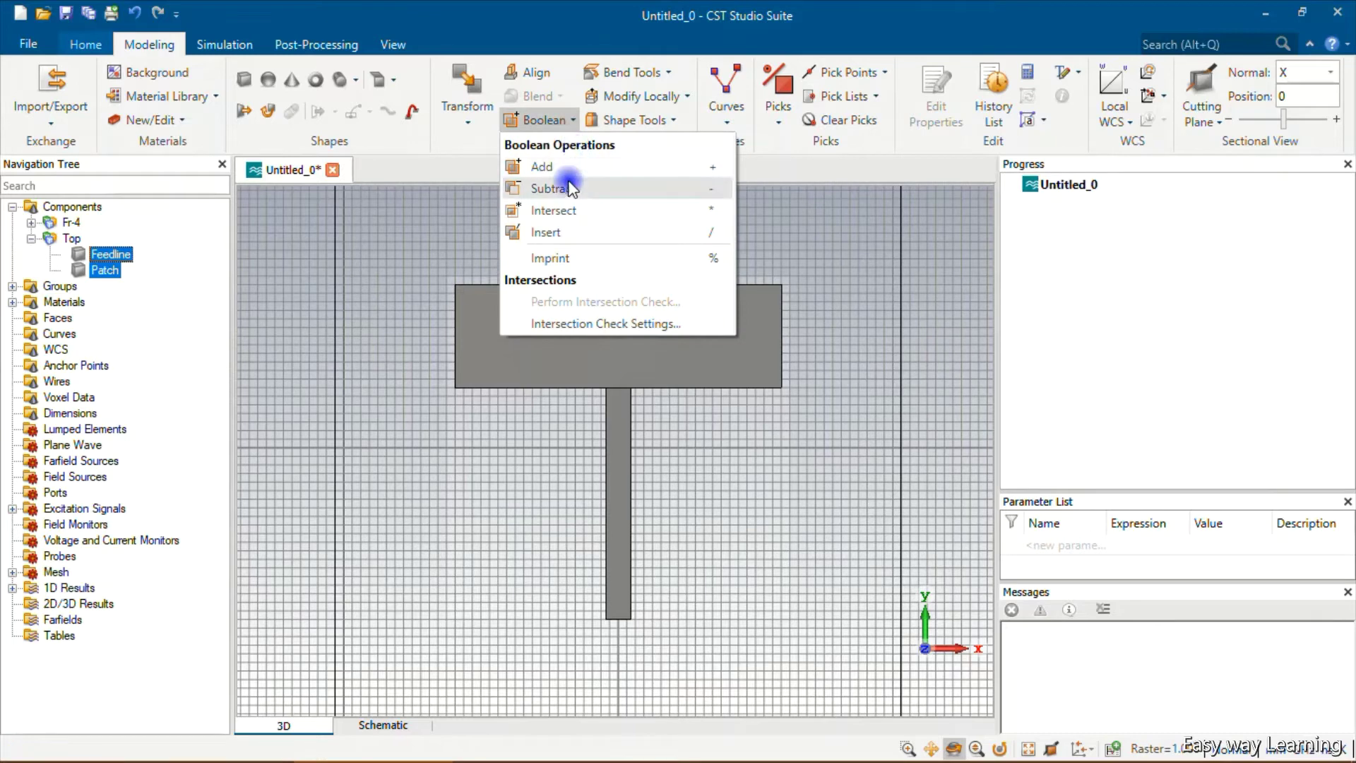
{"action": "left_click", "coordinate": [566, 166]}
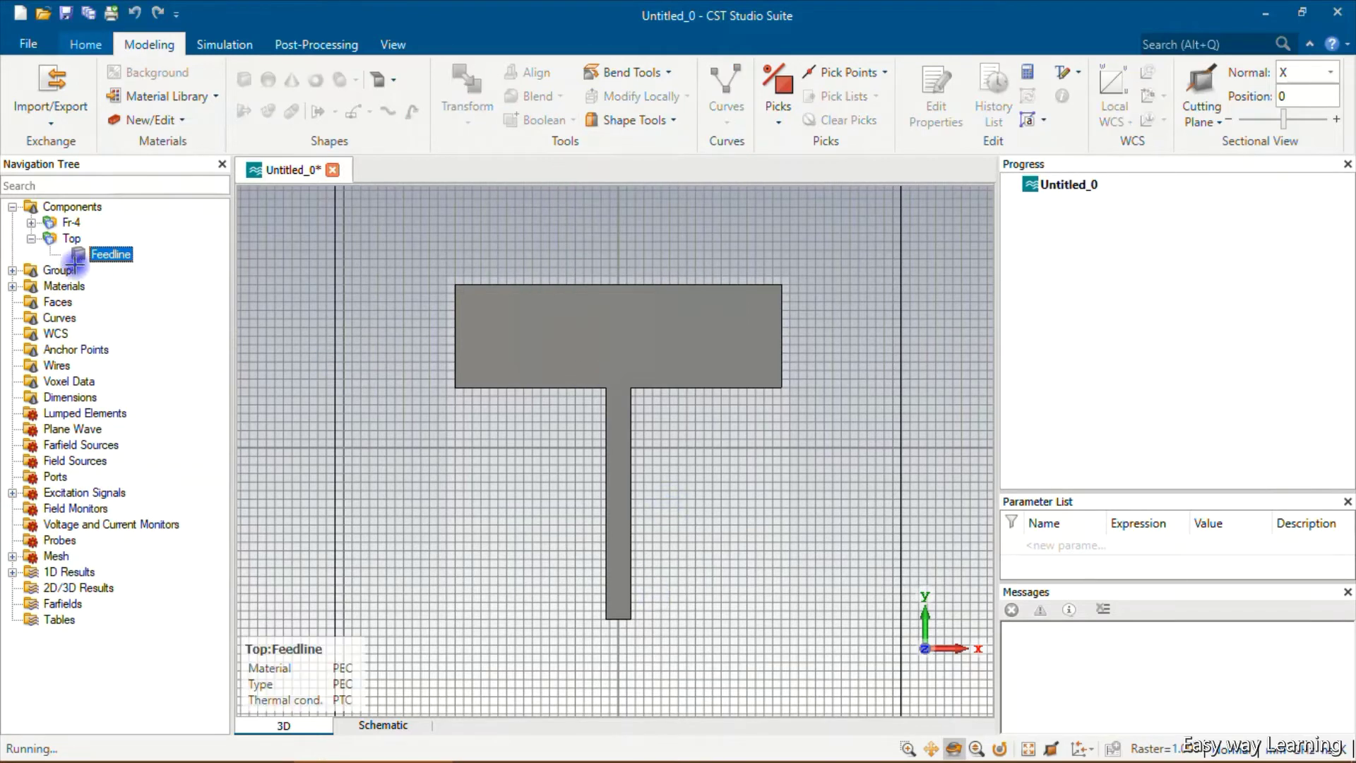
{"action": "left_click", "coordinate": [32, 212]}
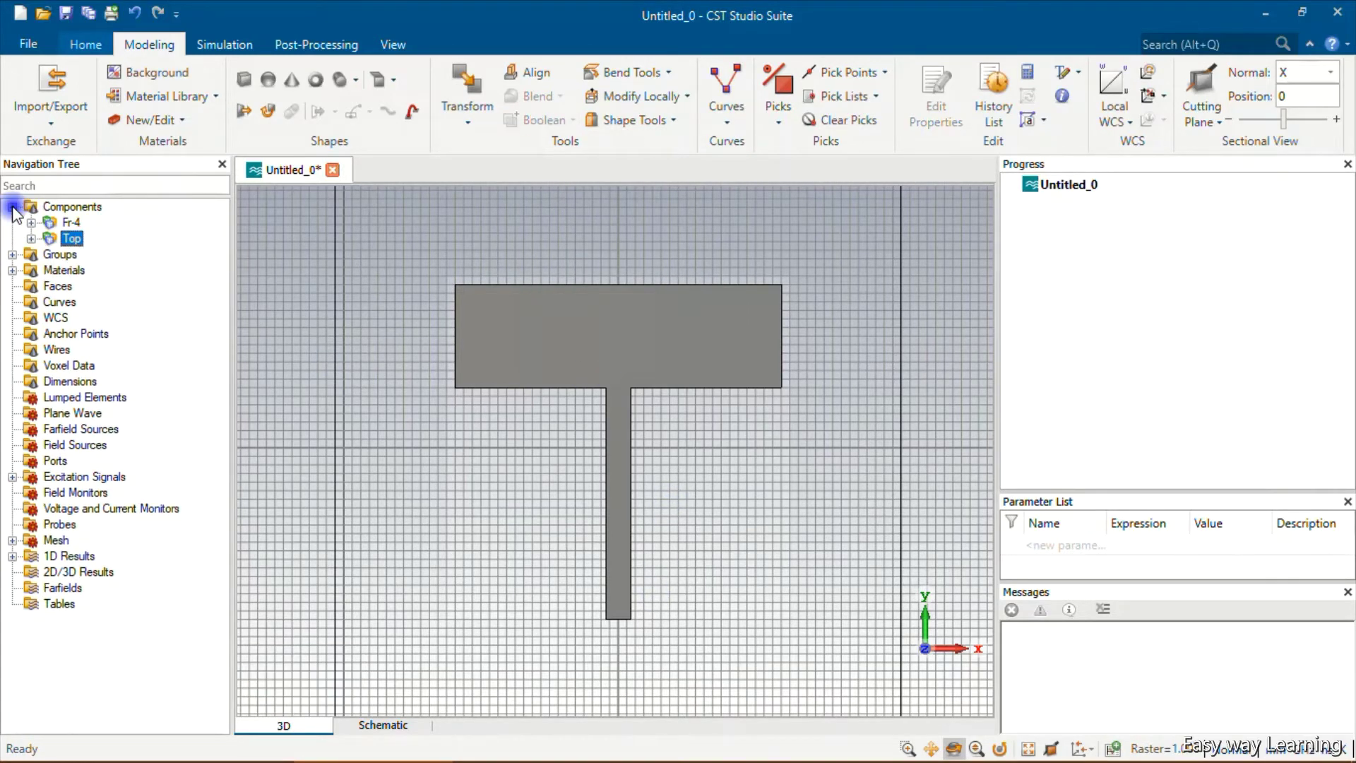
{"action": "double_click", "coordinate": [32, 207]}
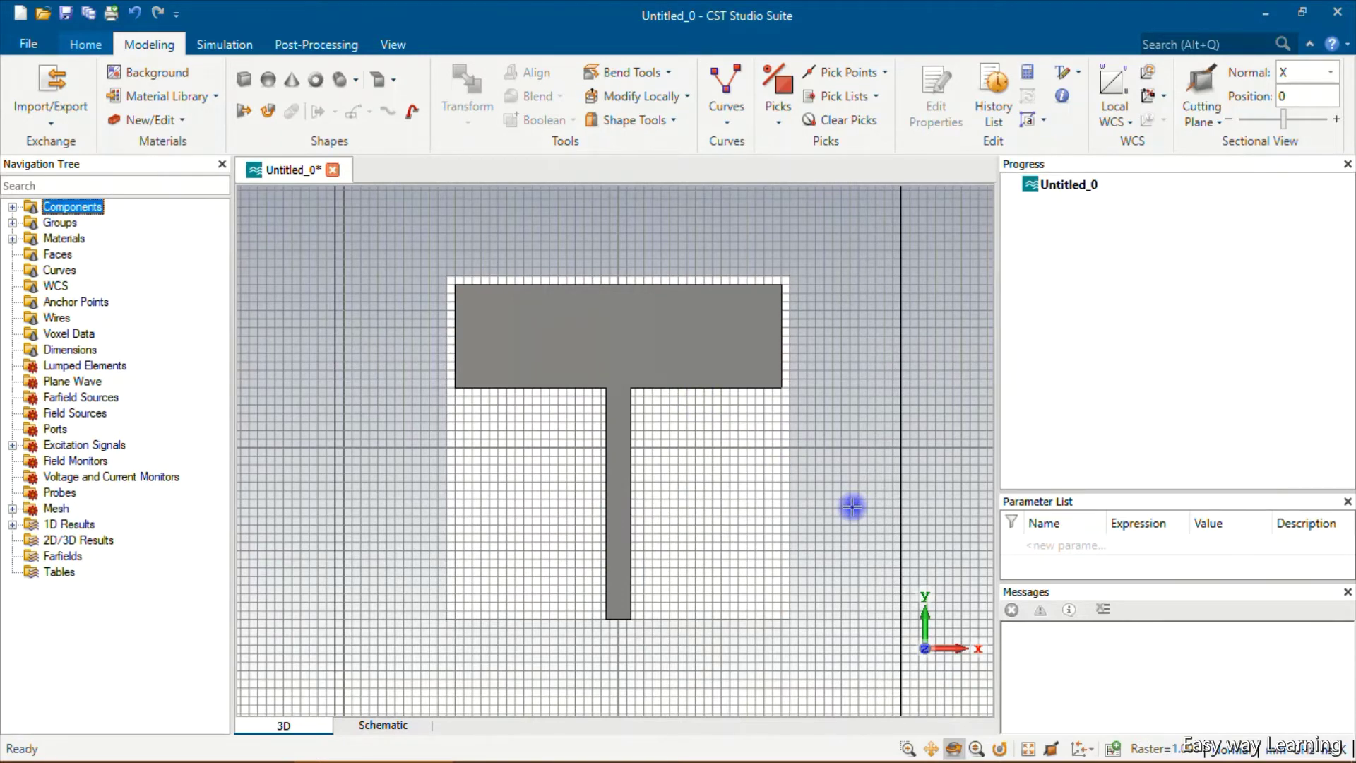
Pick three corner points on the substrate's back face: both upper corners and the lower corner on the positive X side.
{"action": "key", "text": "ctrl+b"}
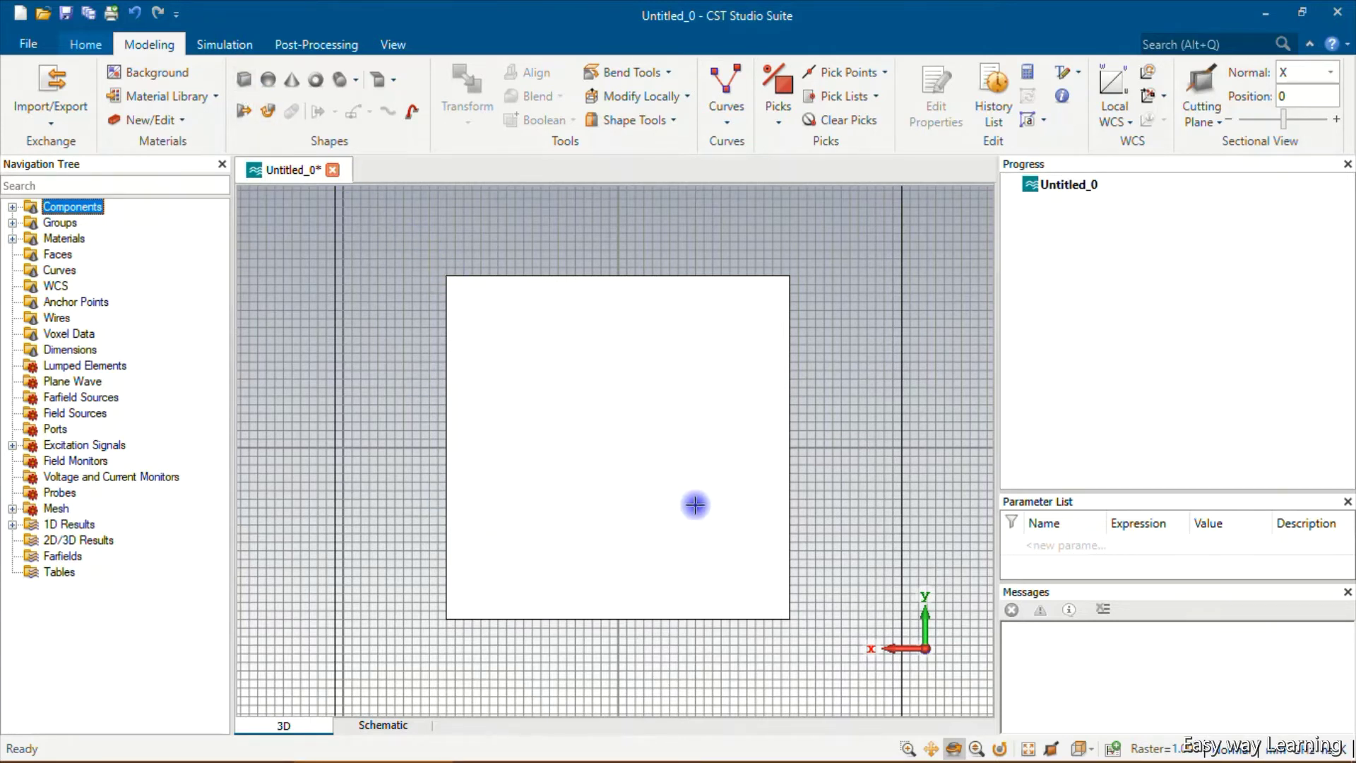
{"action": "key", "text": "p"}
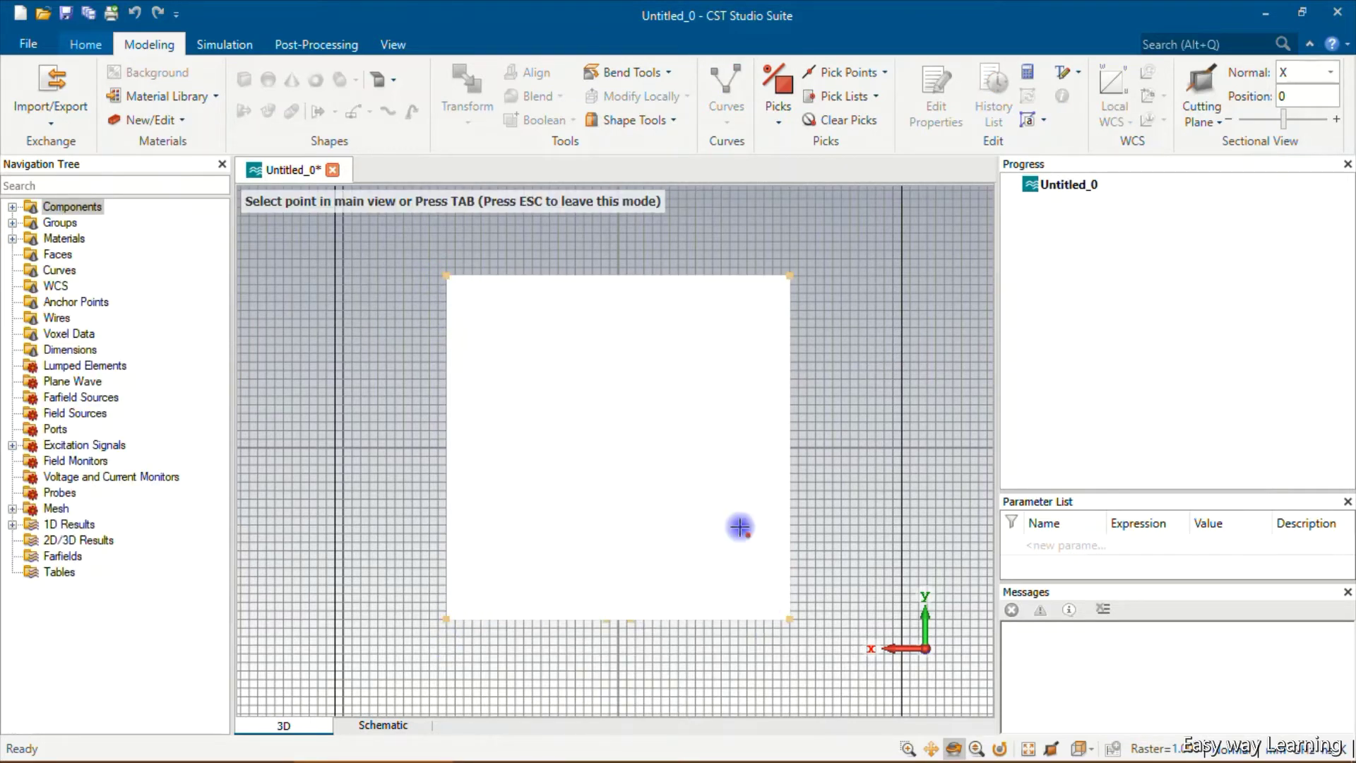
{"action": "left_click", "coordinate": [789, 275]}
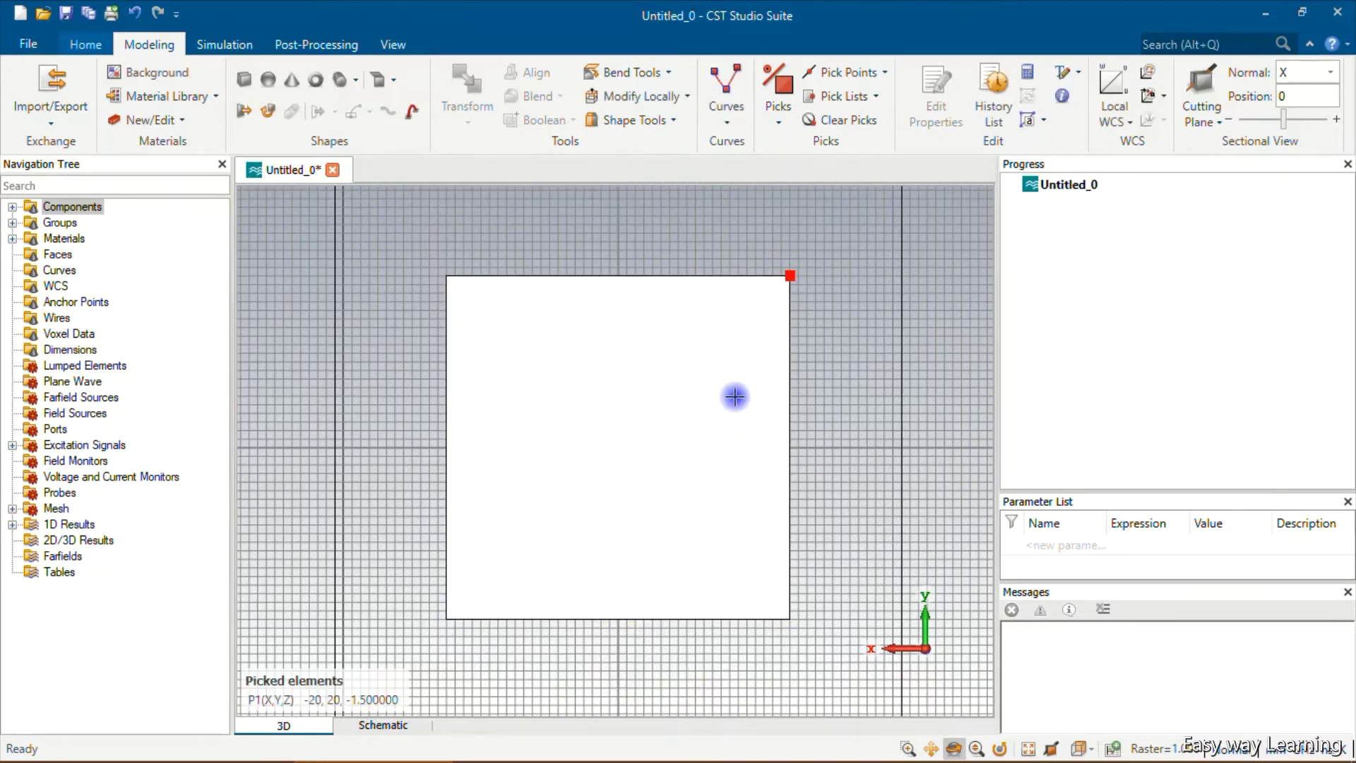
{"action": "key", "text": "p"}
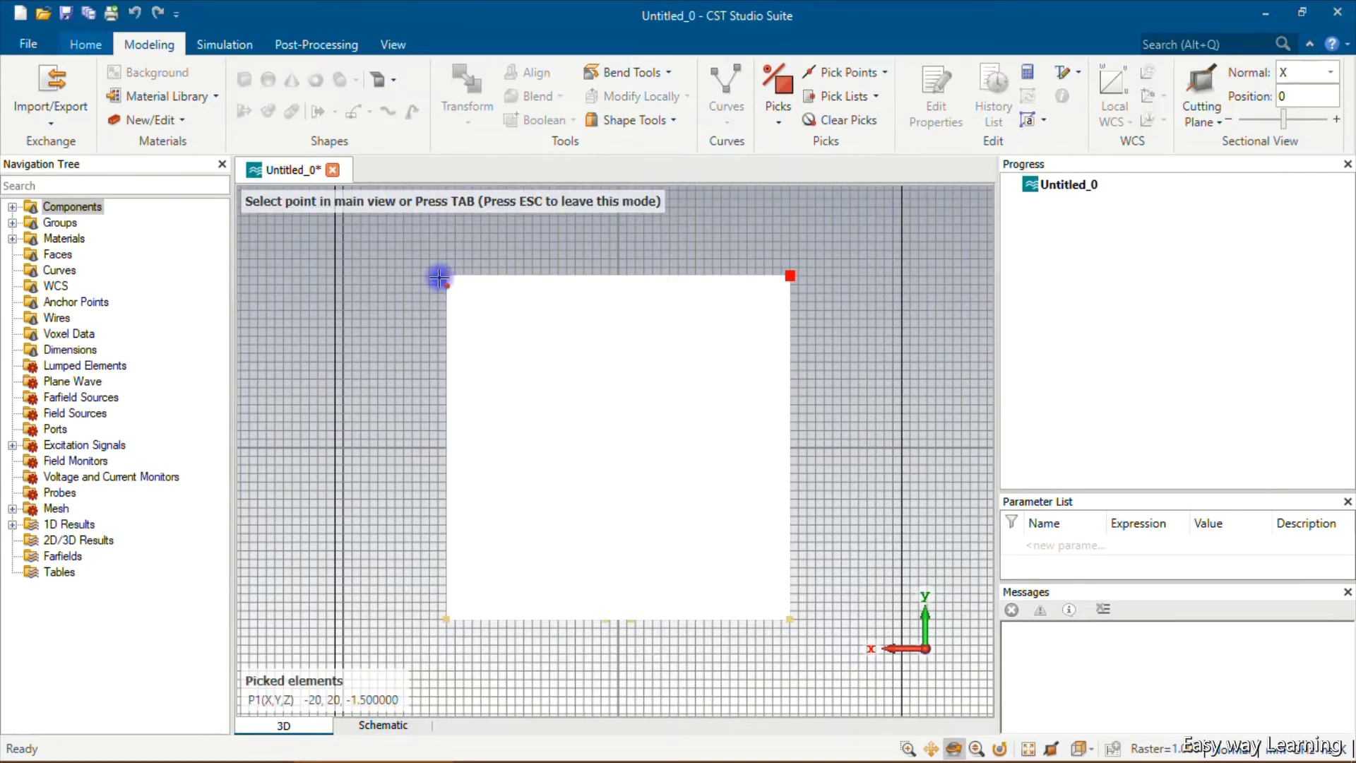
{"action": "left_click", "coordinate": [447, 279]}
{"action": "left_click", "coordinate": [447, 277]}
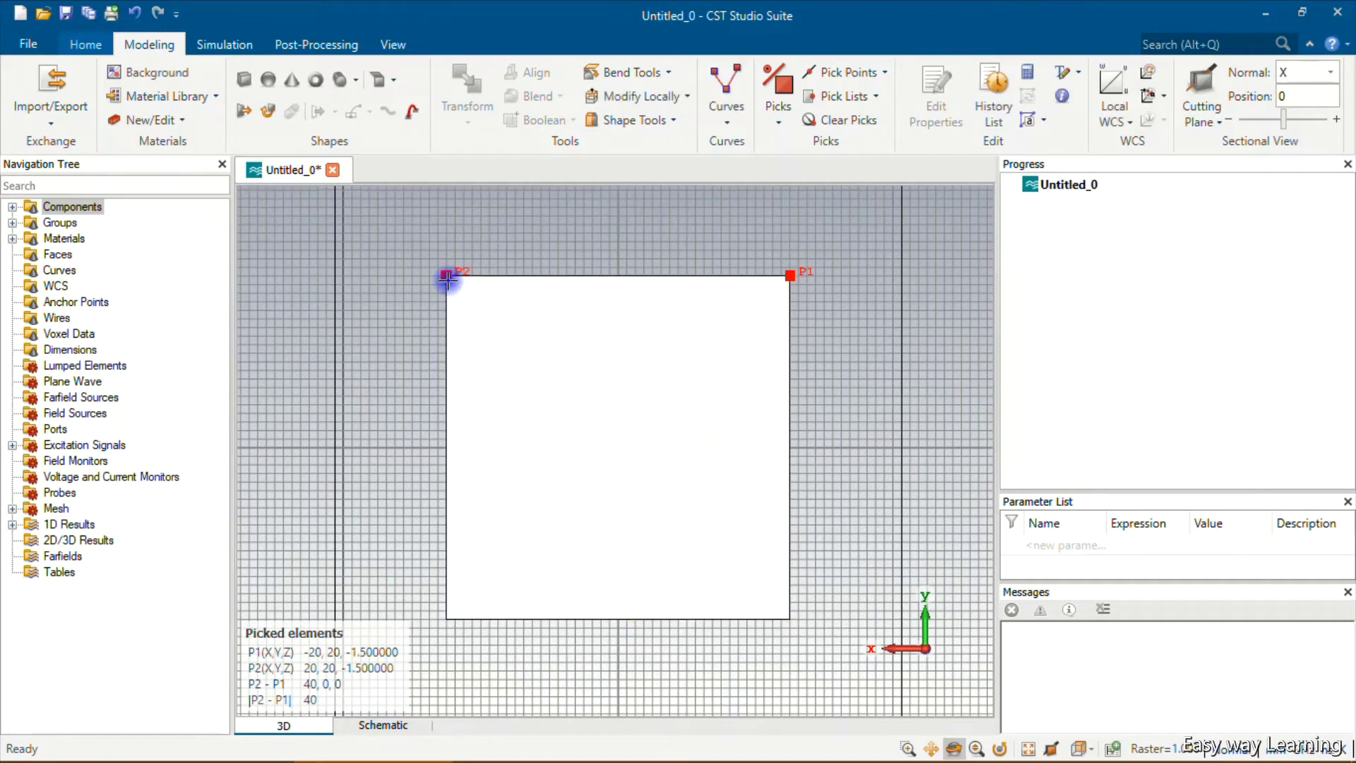
{"action": "left_click", "coordinate": [445, 620]}
{"action": "key", "text": "Escape"}
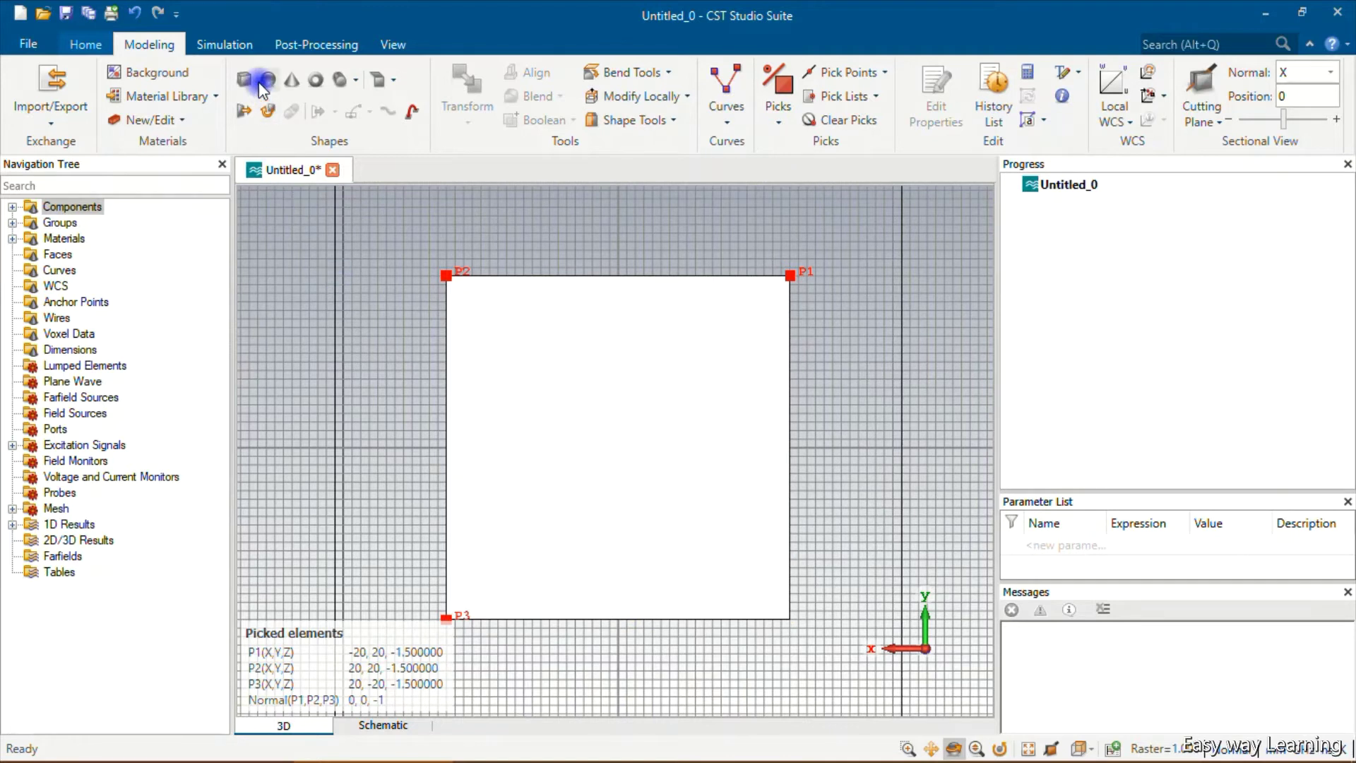
Define a brick from the picked points with Zmin -1.5-0.035 and assign it to a new component named Bottom.
{"action": "left_click", "coordinate": [244, 84]}
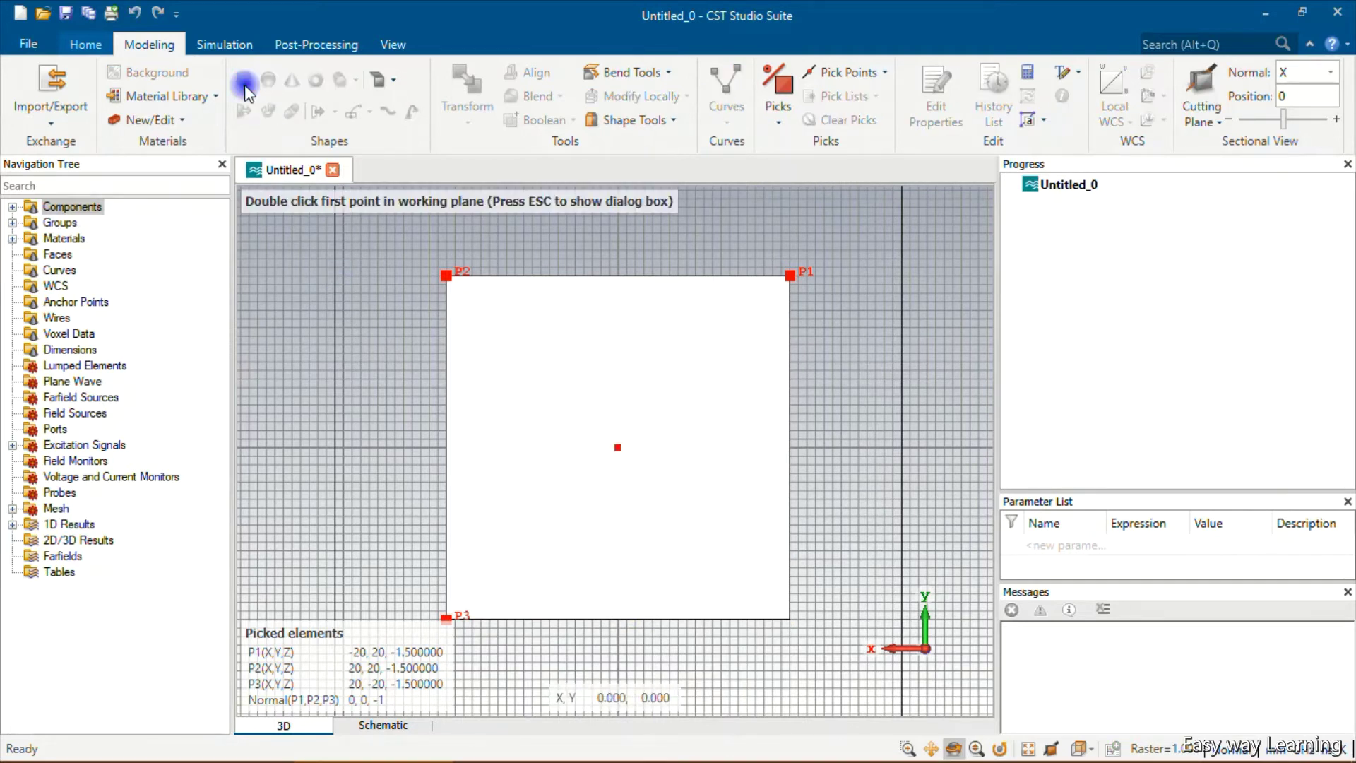
{"action": "key", "text": "Escape"}
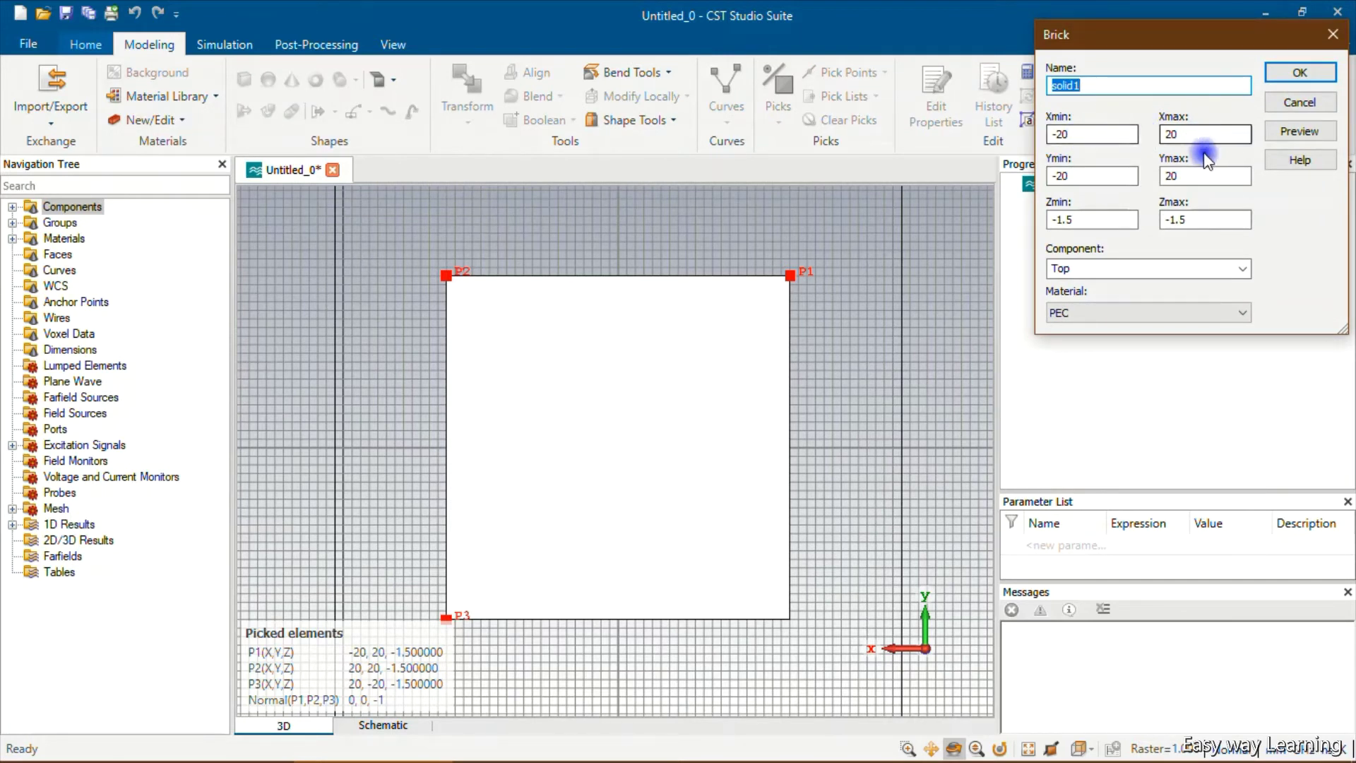
{"action": "left_click", "coordinate": [1117, 219]}
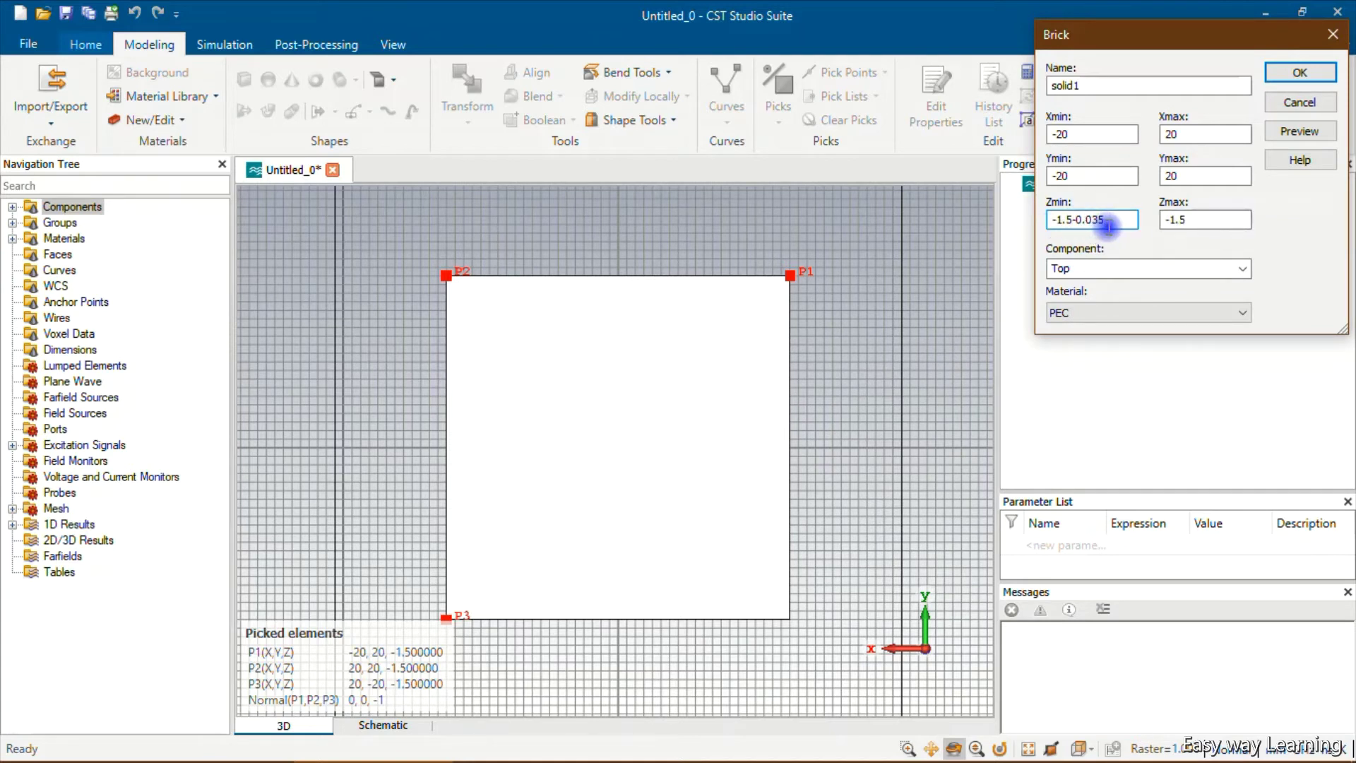
{"action": "left_click", "coordinate": [1121, 270]}
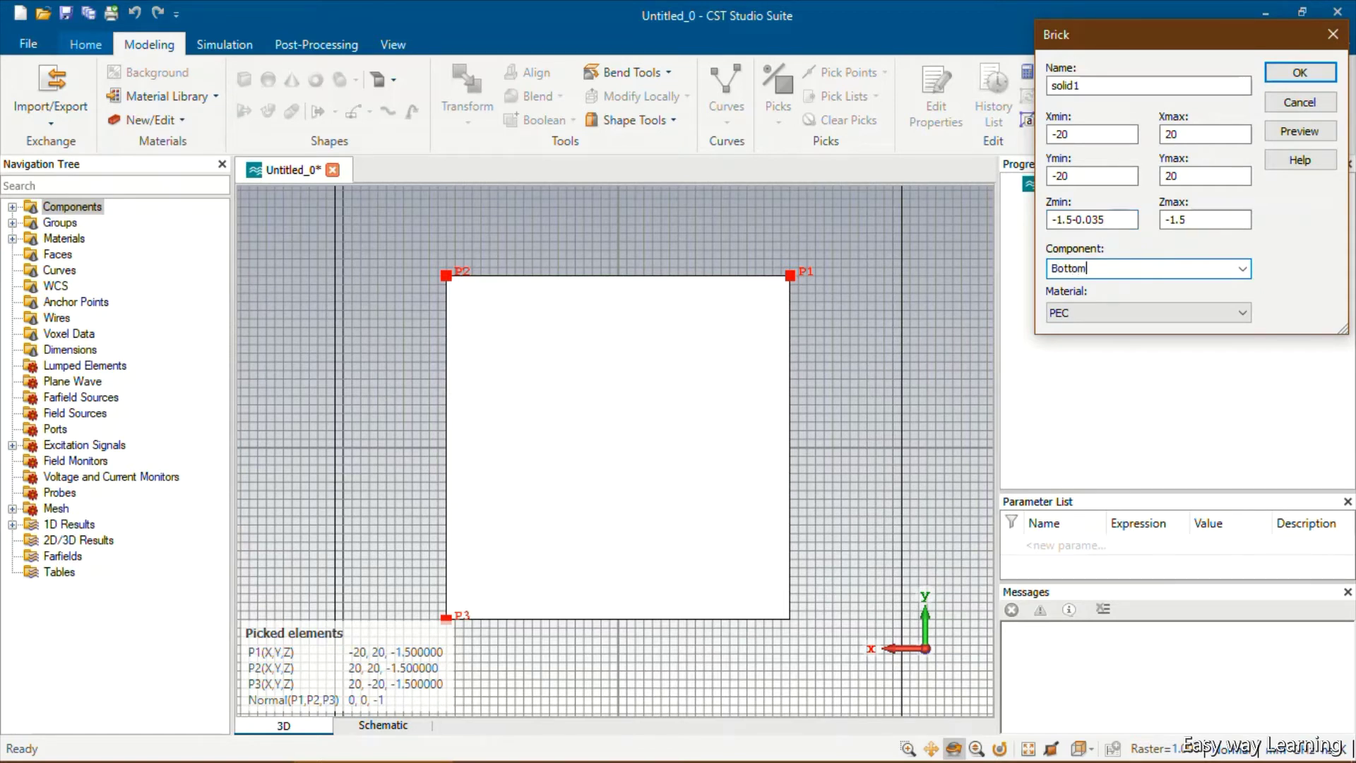
Name the brick Full Ground, preview and create it, and clear the picked points.
{"action": "double_click", "coordinate": [1137, 85]}
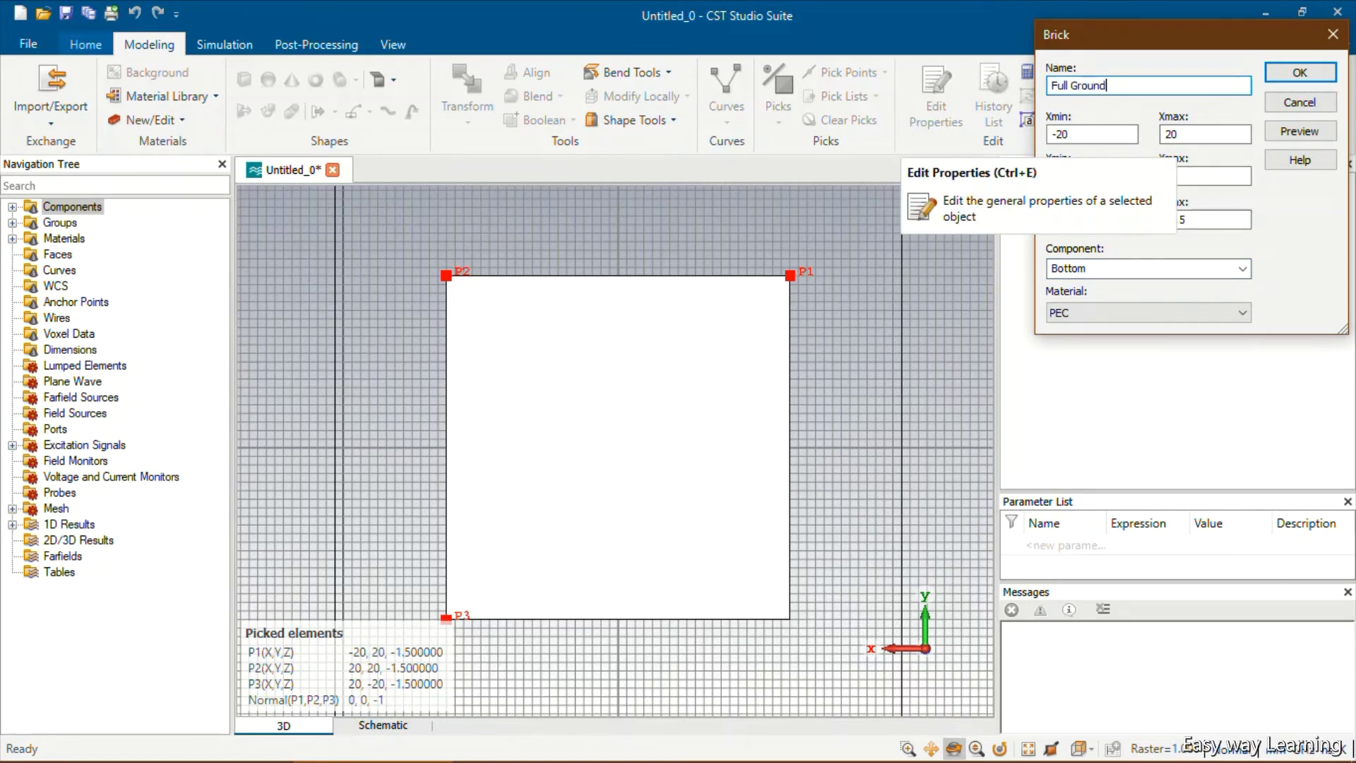
{"action": "left_click", "coordinate": [1303, 131]}
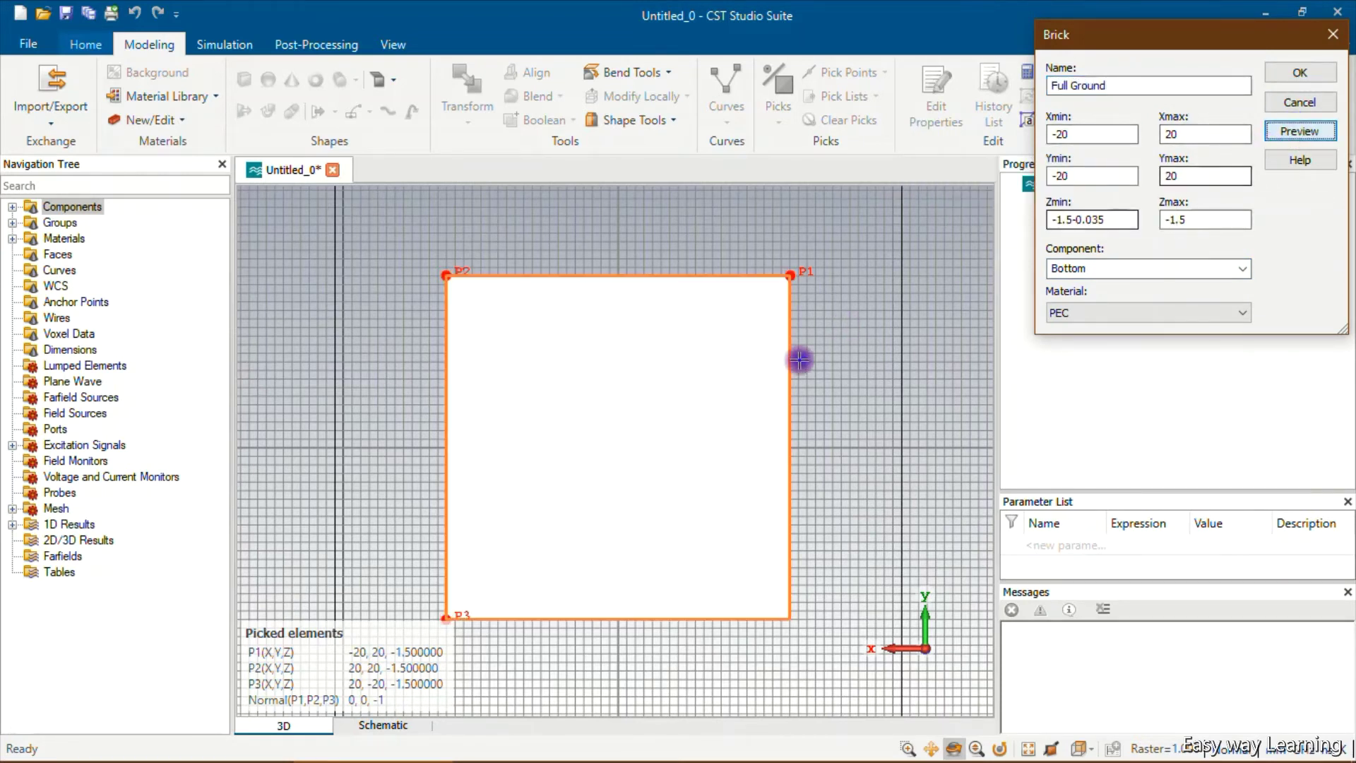
{"action": "left_click", "coordinate": [1300, 72]}
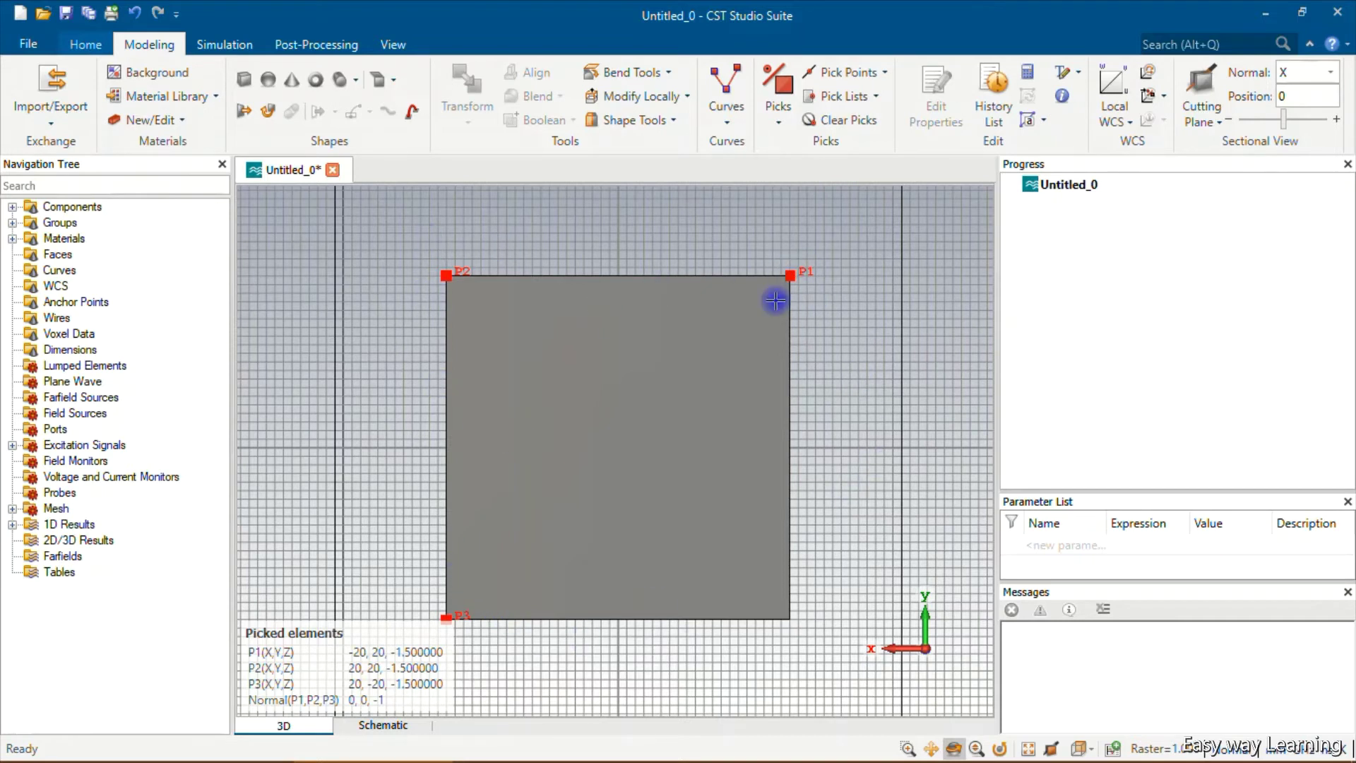
{"action": "left_click", "coordinate": [480, 320]}
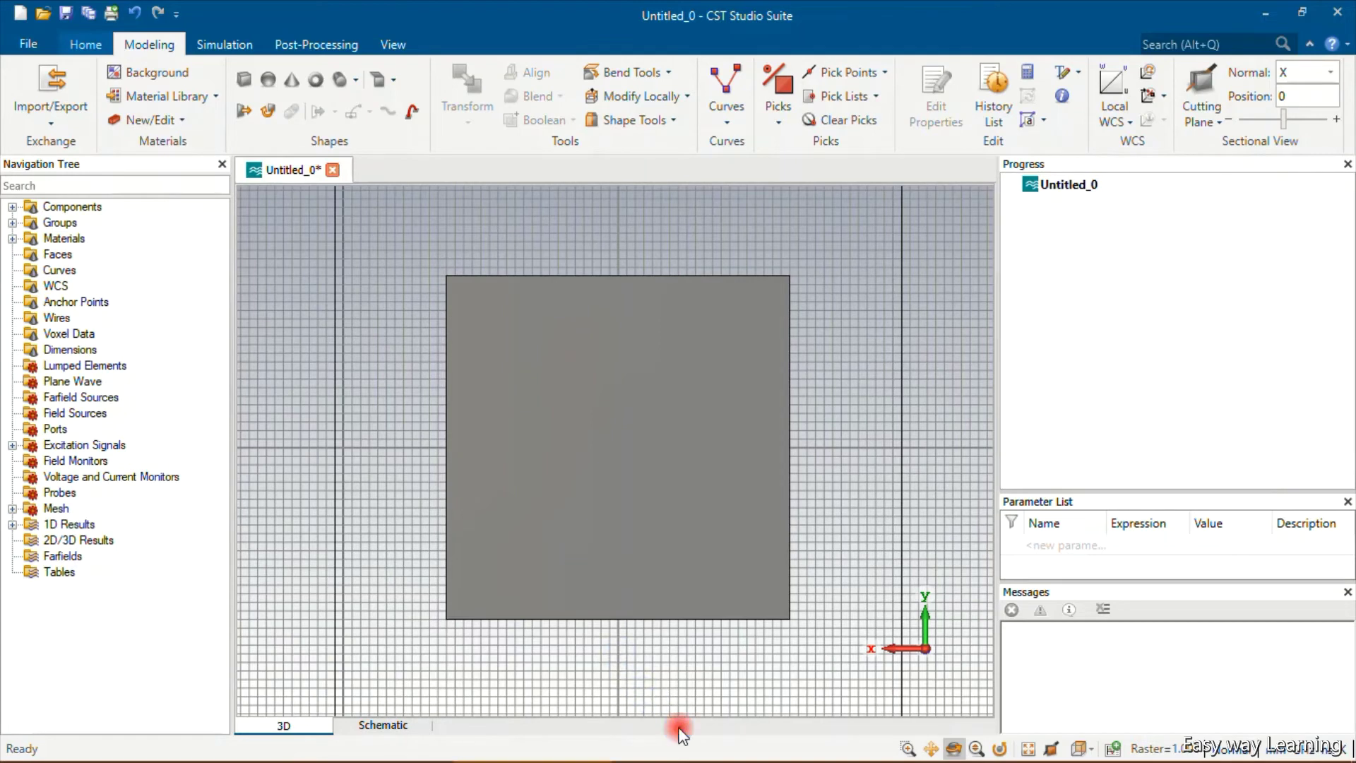
{"action": "left_click_drag", "start_coordinate": [422, 484], "coordinate": [833, 481]}
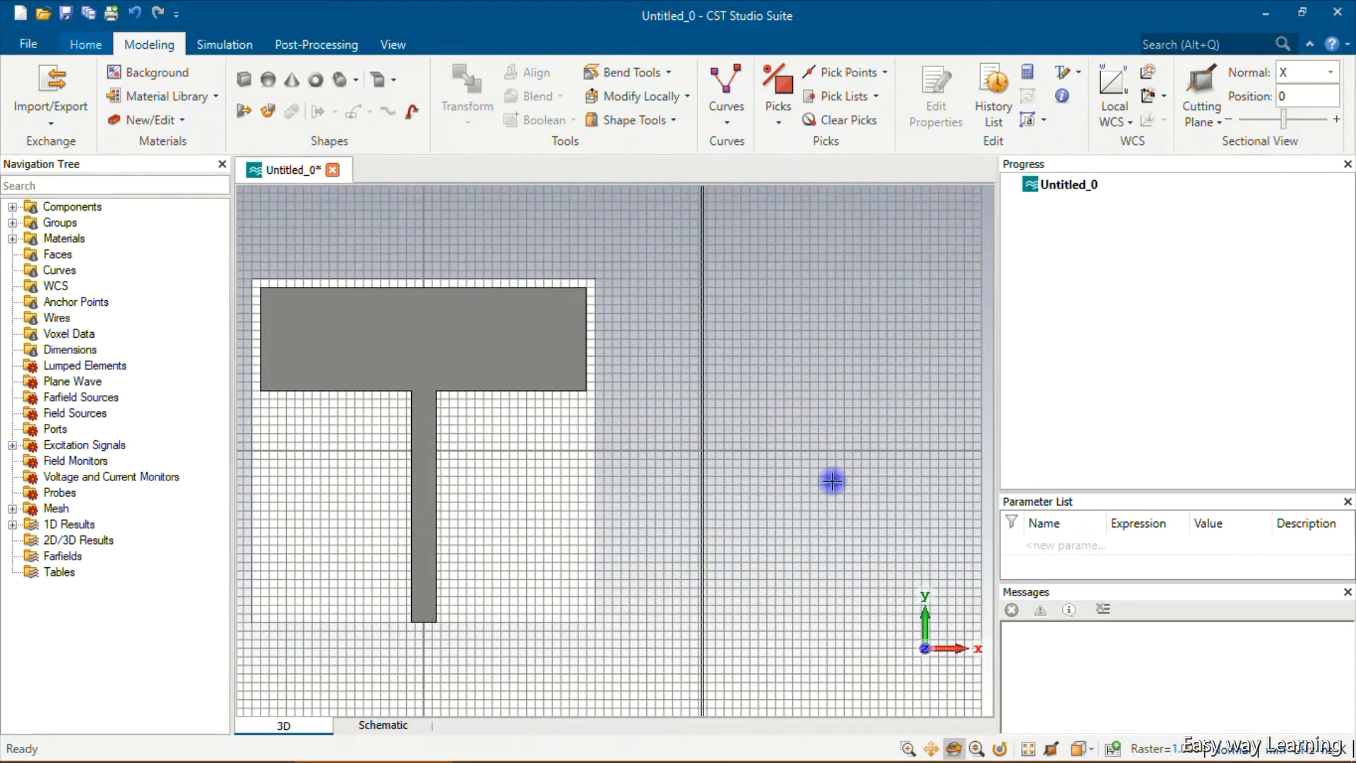
Pick the thin front end face of the feed line at the substrate's lower edge.
{"action": "scroll", "coordinate": [706, 501], "scroll_direction": "down", "scroll_amount": 2}
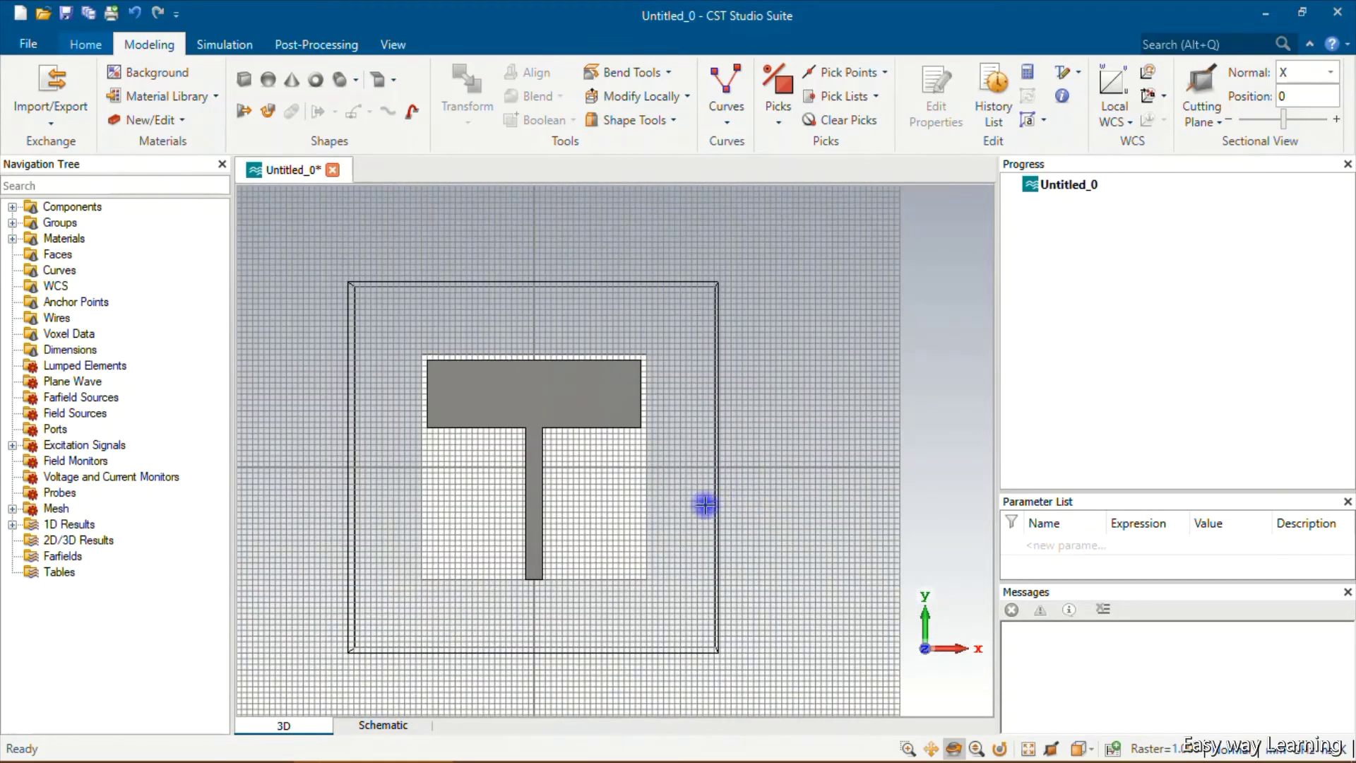
{"action": "scroll", "coordinate": [533, 500], "scroll_direction": "up", "scroll_amount": 2}
{"action": "scroll", "coordinate": [678, 728], "scroll_direction": "down", "scroll_amount": 1}
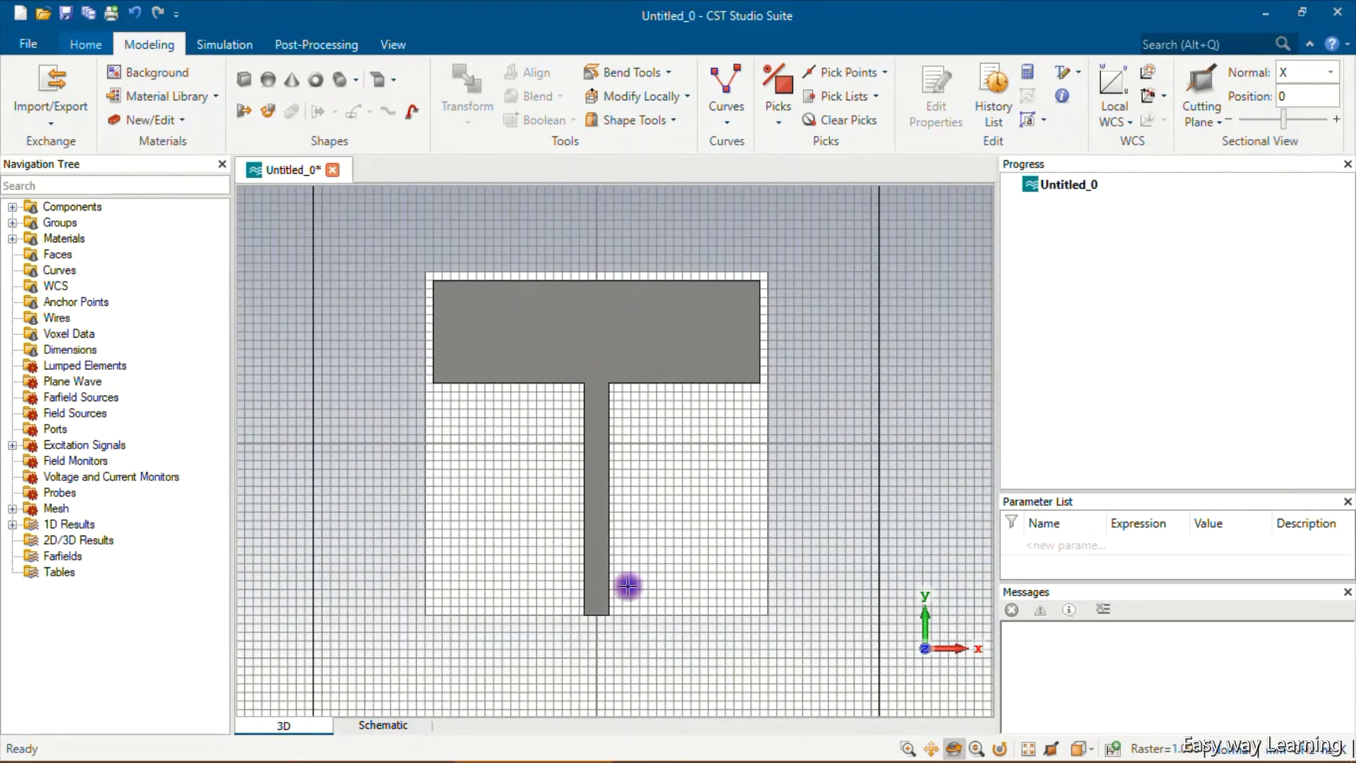
{"action": "scroll", "coordinate": [624, 628], "scroll_direction": "up", "scroll_amount": 1}
{"action": "left_click_drag", "start_coordinate": [624, 628], "coordinate": [636, 463]}
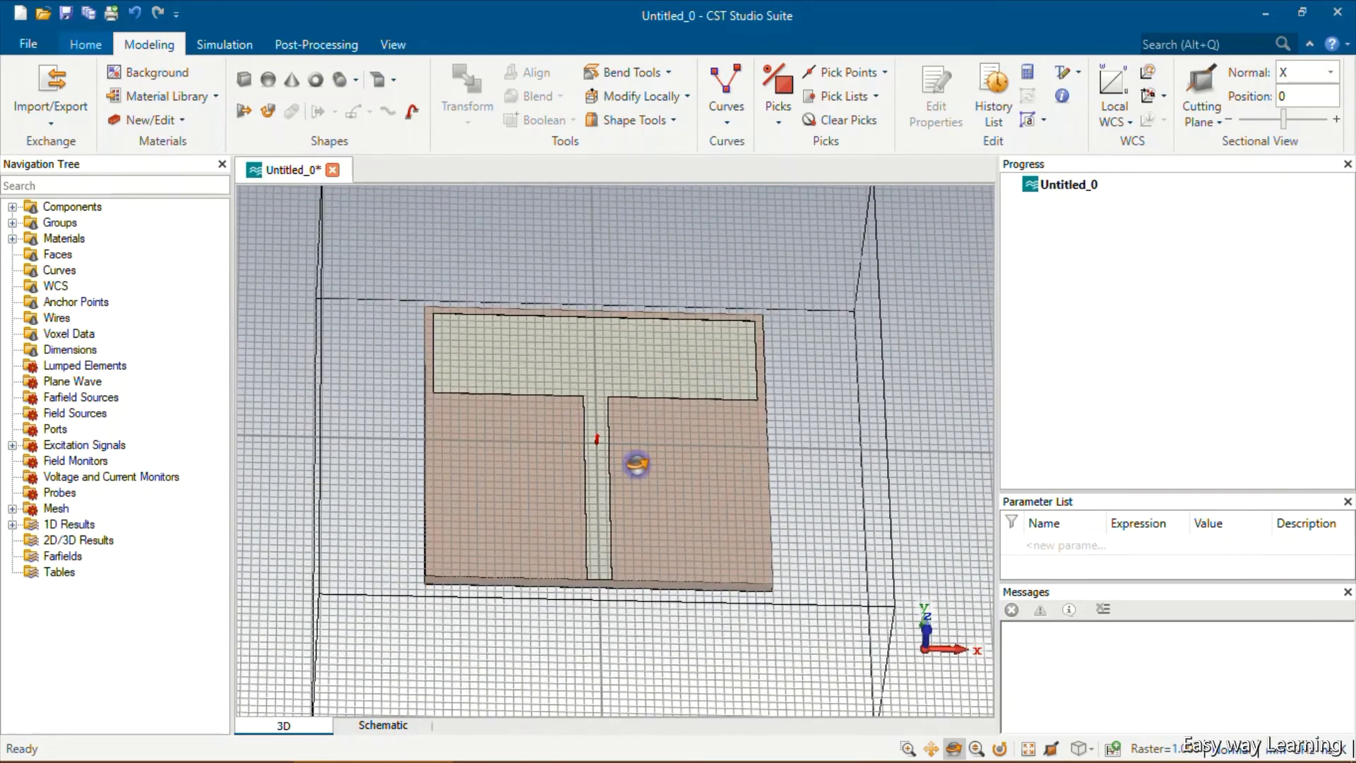
{"action": "left_click_drag", "start_coordinate": [619, 580], "coordinate": [633, 499]}
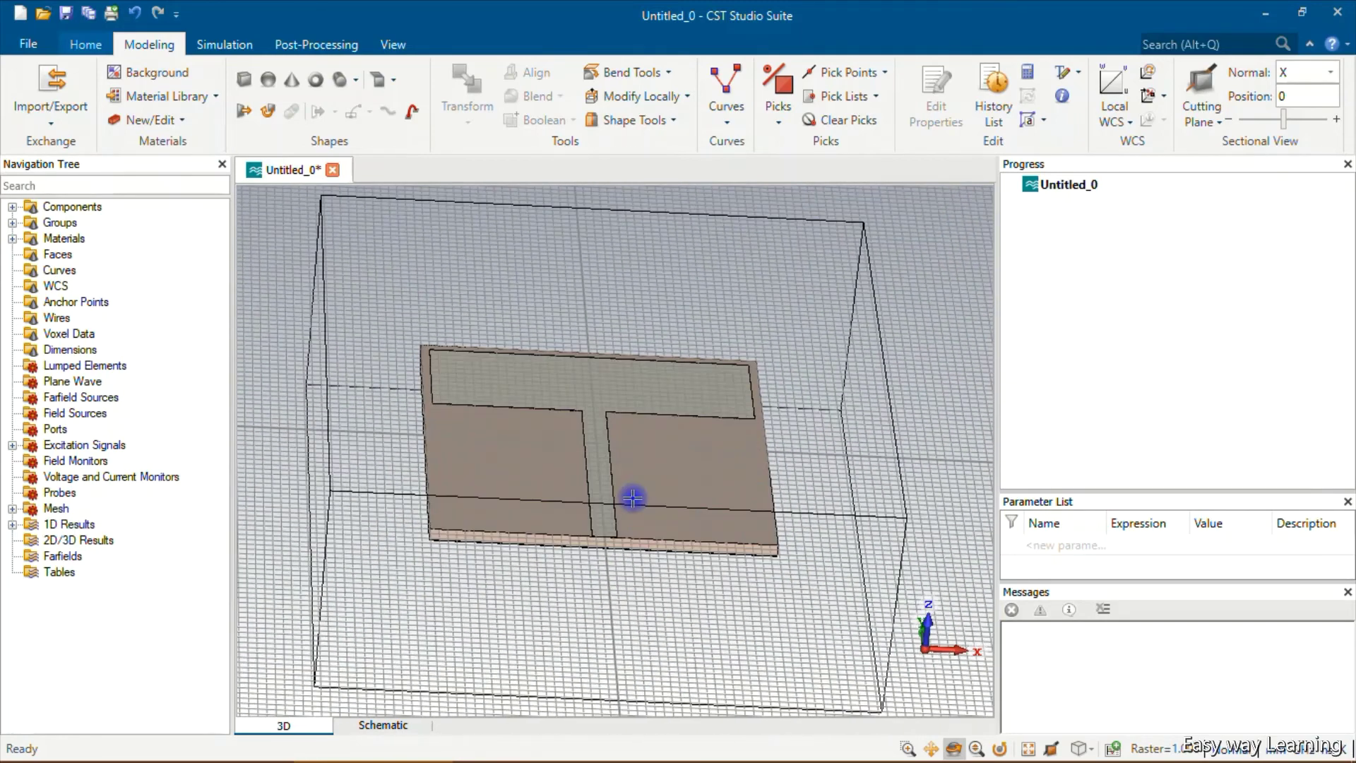
{"action": "scroll", "coordinate": [611, 528], "scroll_direction": "up", "scroll_amount": 5}
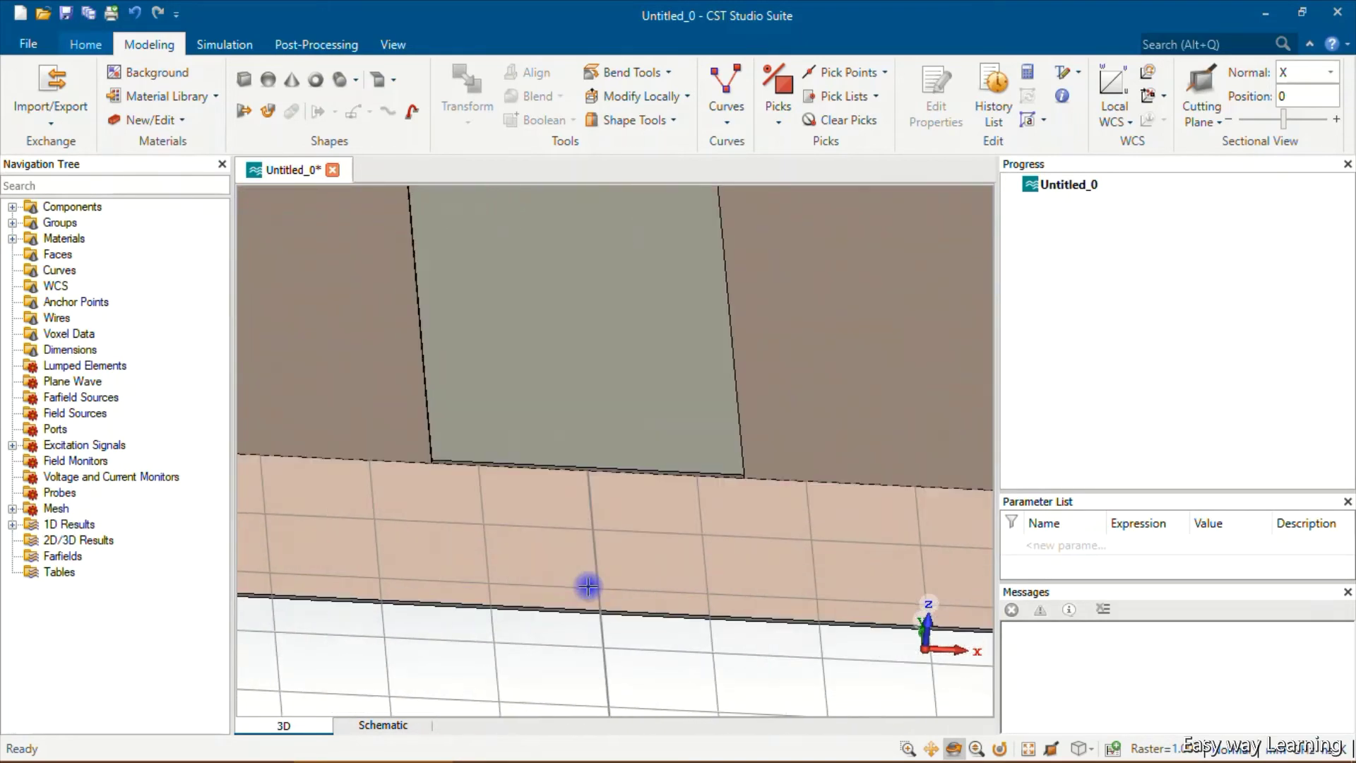
{"action": "left_click_drag", "start_coordinate": [594, 487], "coordinate": [572, 388]}
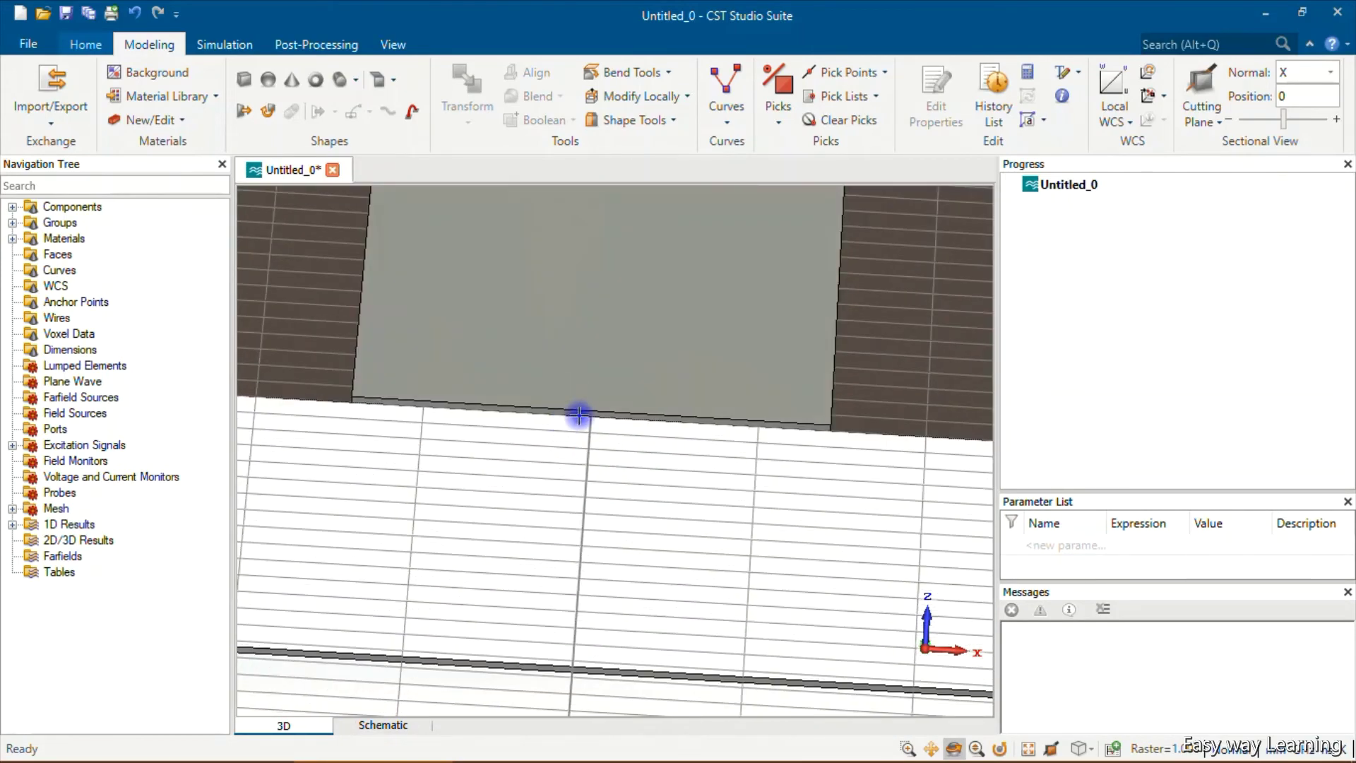
{"action": "scroll", "coordinate": [584, 414], "scroll_direction": "up", "scroll_amount": 3}
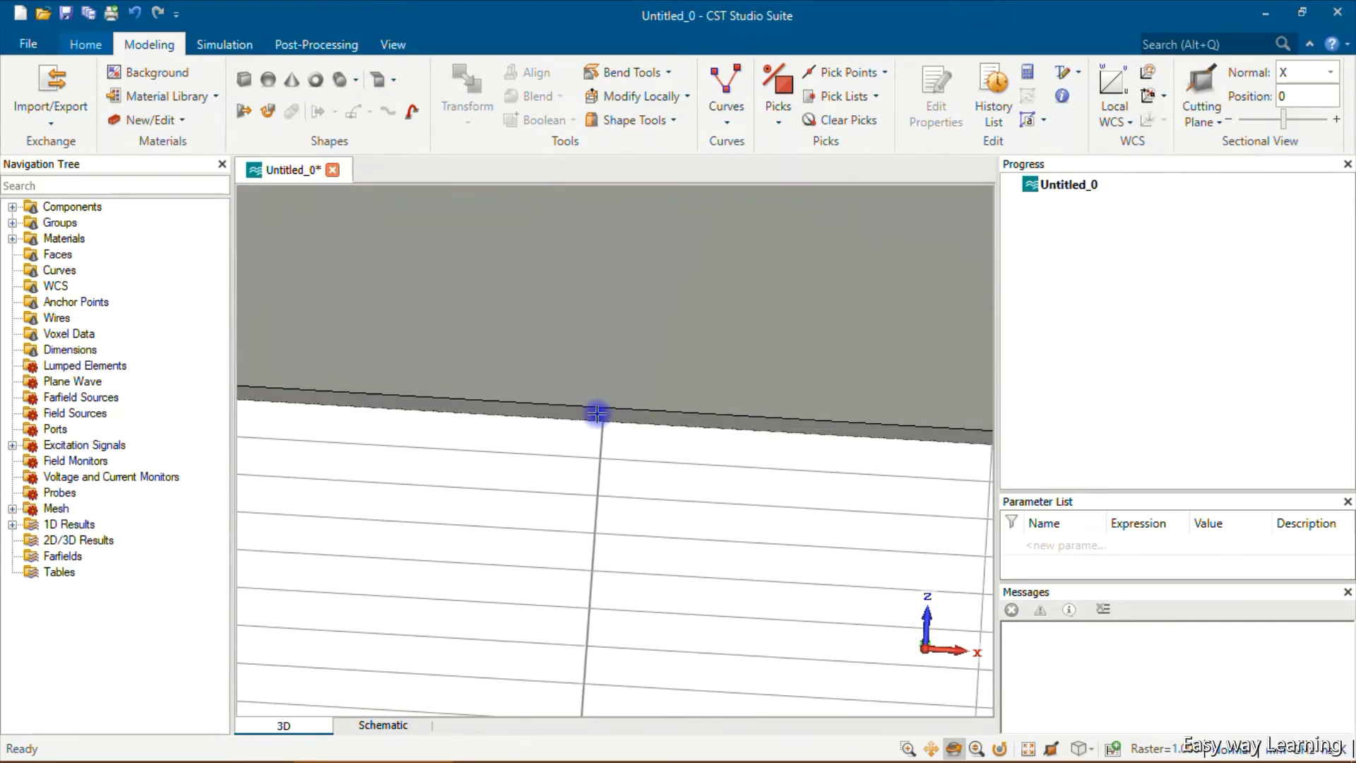
{"action": "left_click", "coordinate": [777, 138]}
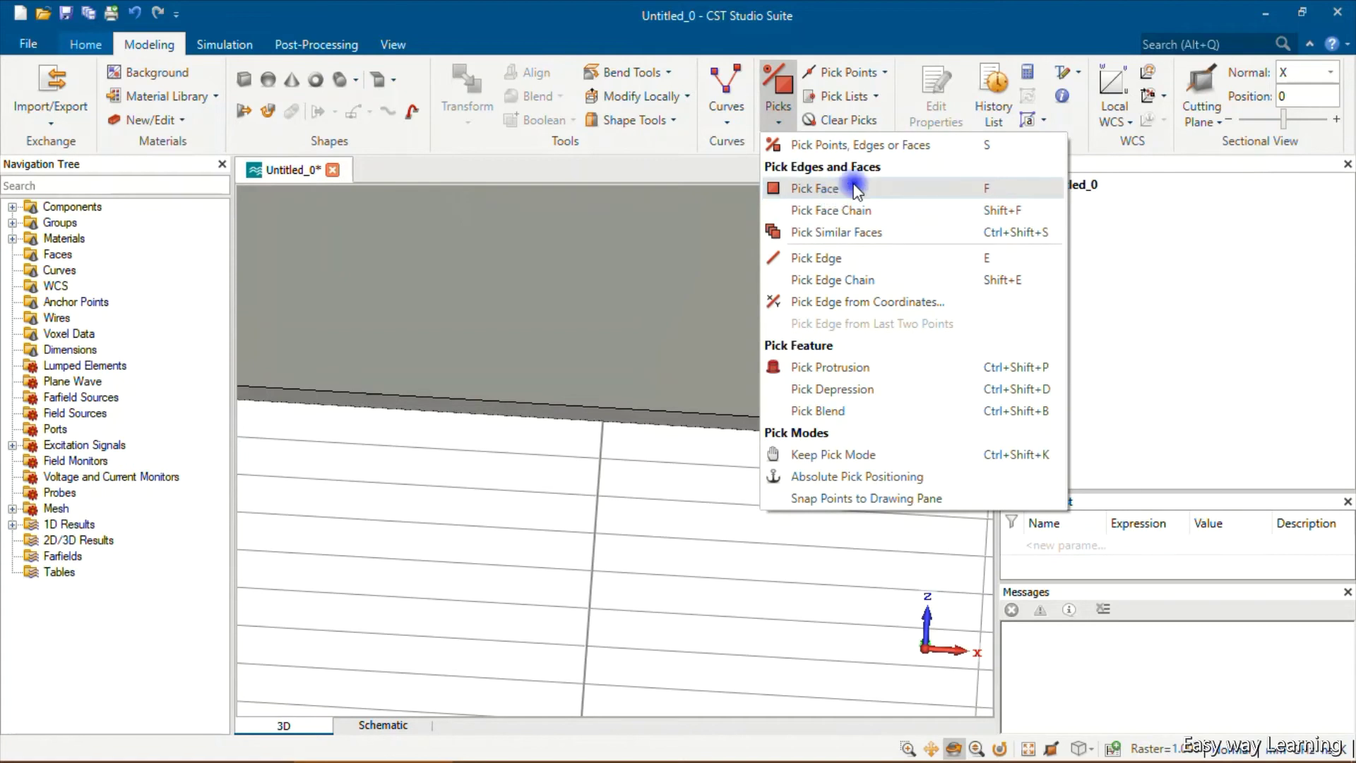
{"action": "left_click", "coordinate": [819, 189]}
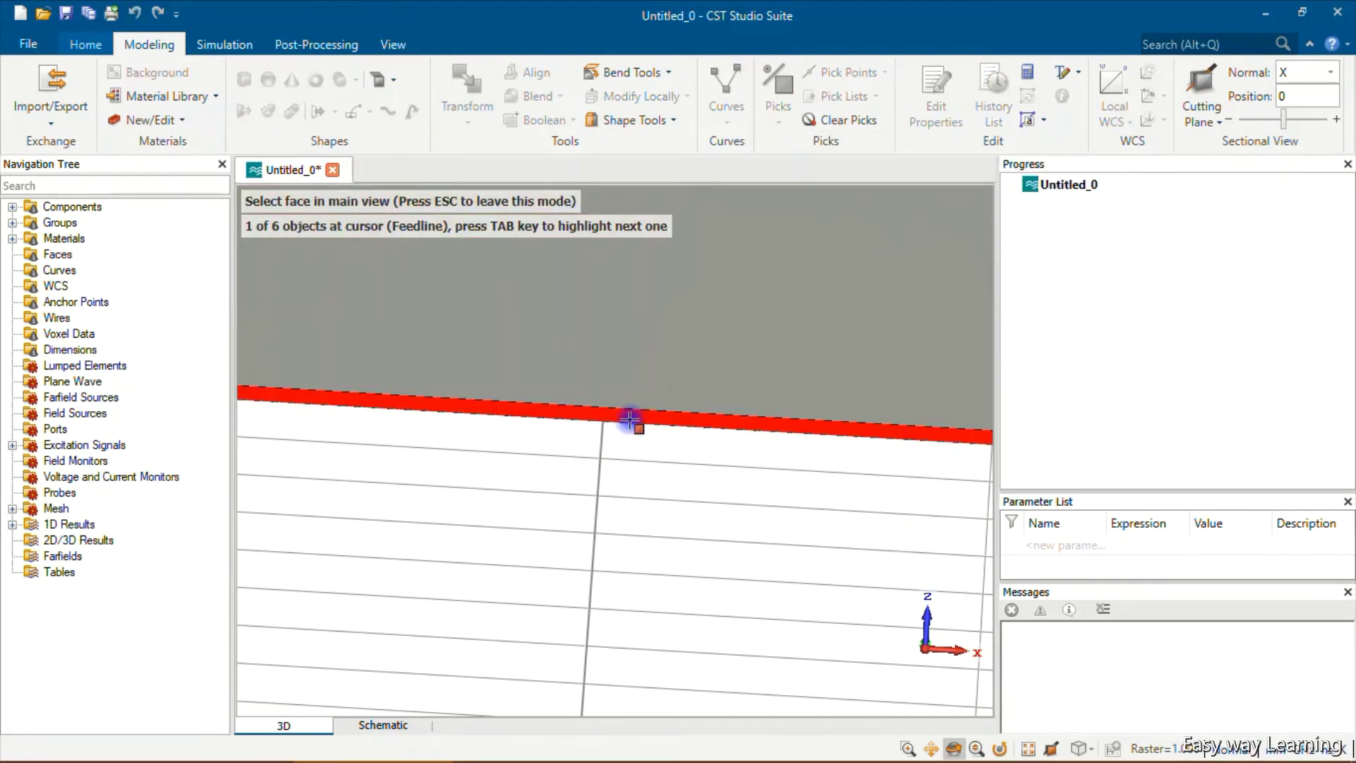
{"action": "left_click", "coordinate": [630, 421]}
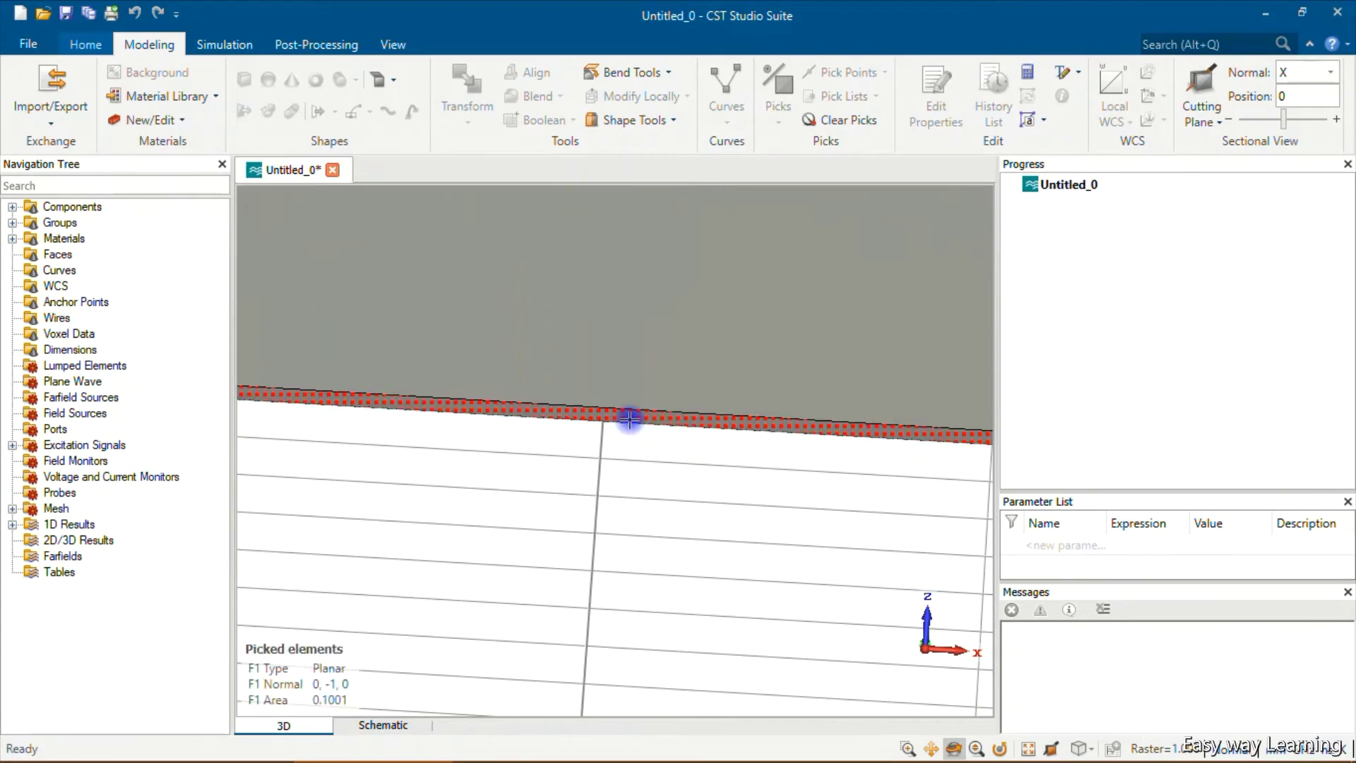
{"action": "scroll", "coordinate": [650, 538], "scroll_direction": "down", "scroll_amount": 3}
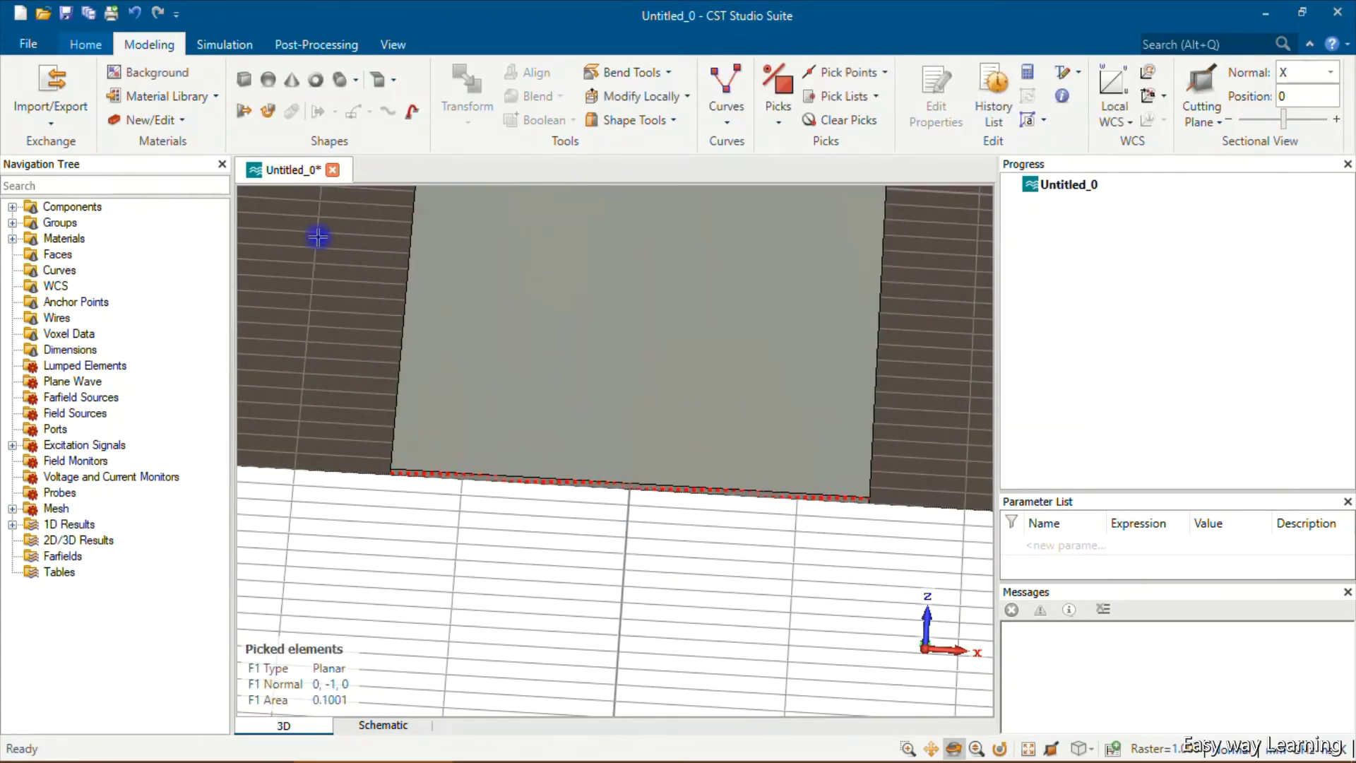
Calculate the port extension coefficient for the picked microstrip face and close the macro without constructing a port.
{"action": "left_click", "coordinate": [85, 44]}
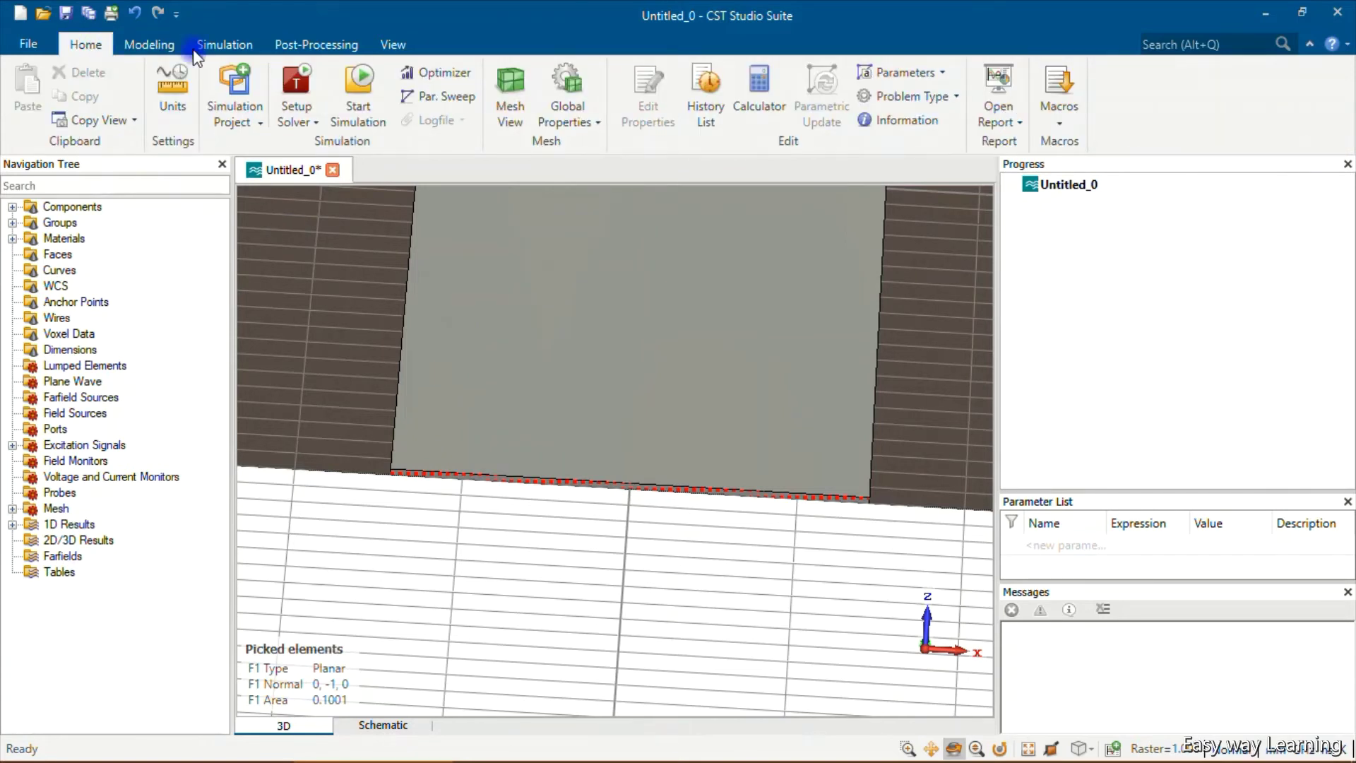
{"action": "left_click", "coordinate": [1061, 106]}
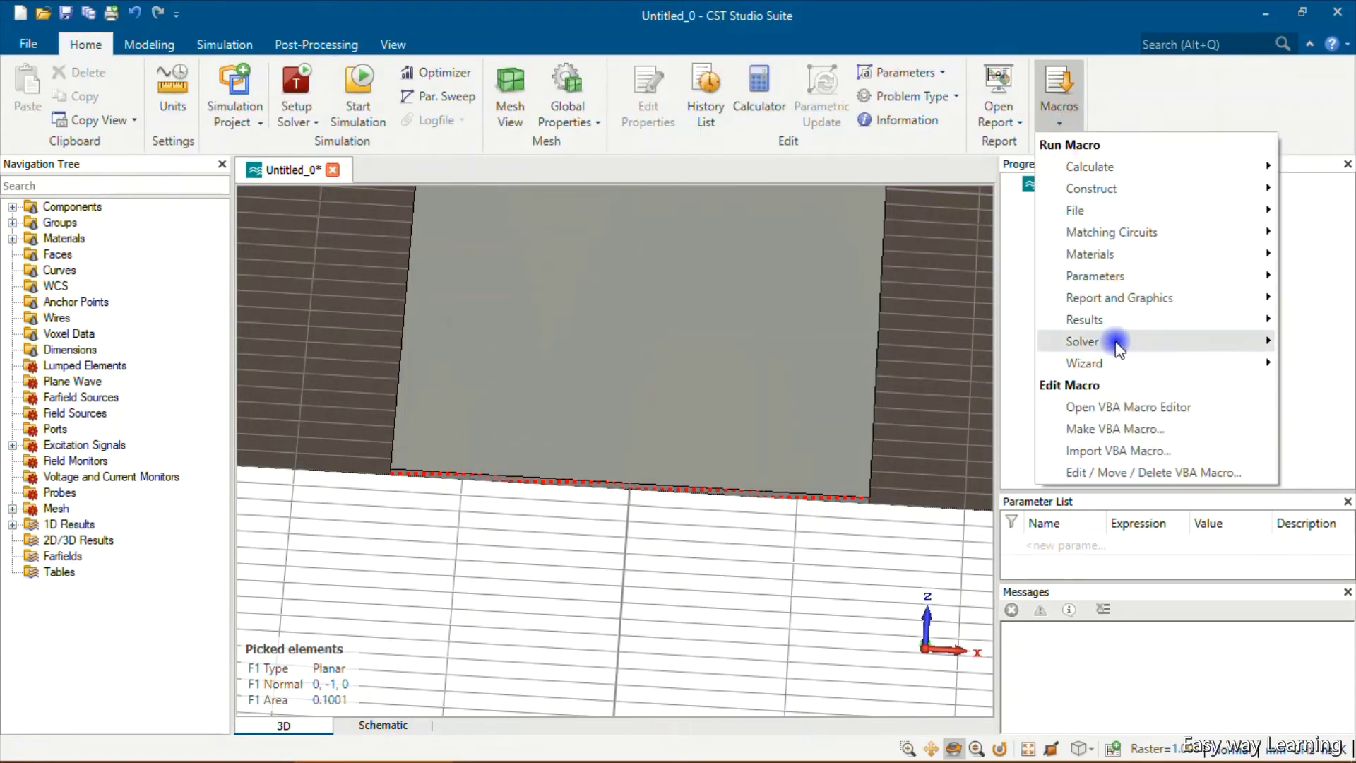
{"action": "mouse_move", "coordinate": [1116, 342]}
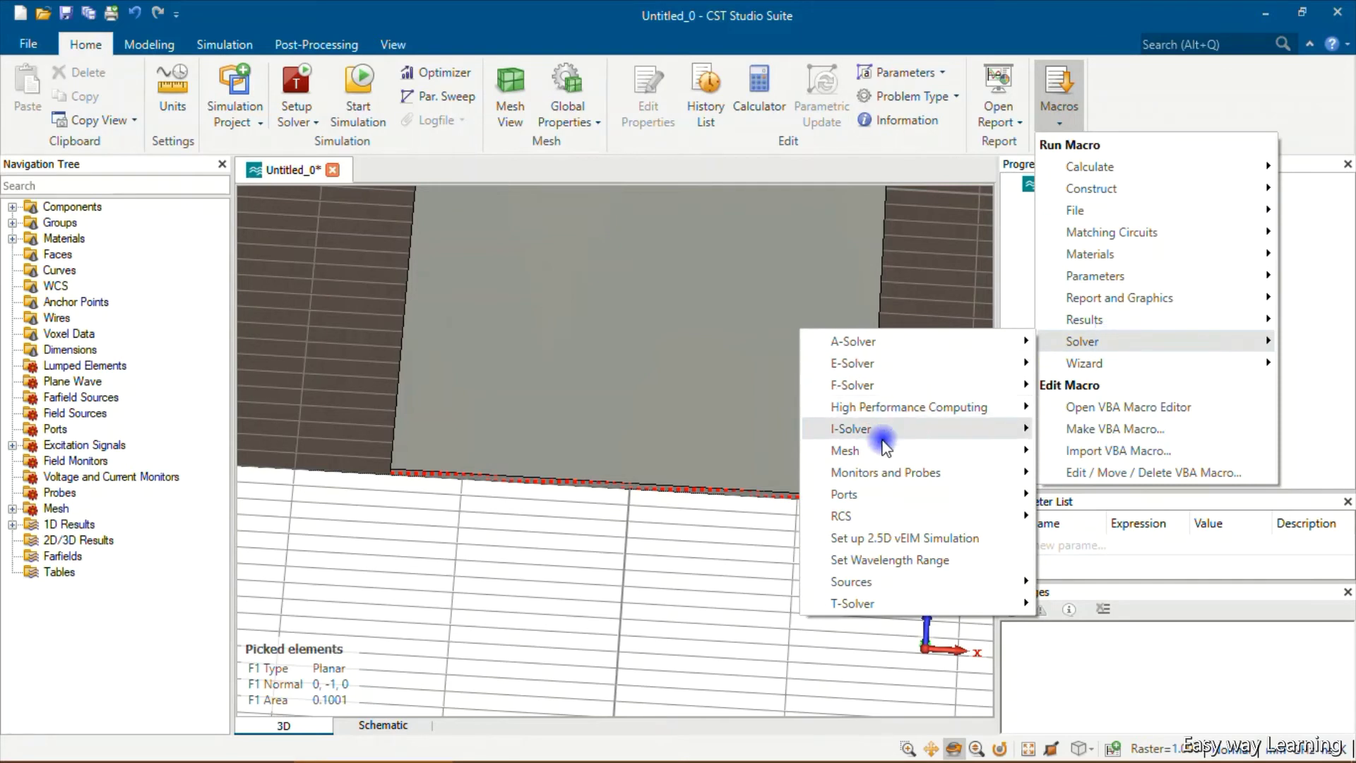
{"action": "mouse_move", "coordinate": [858, 494]}
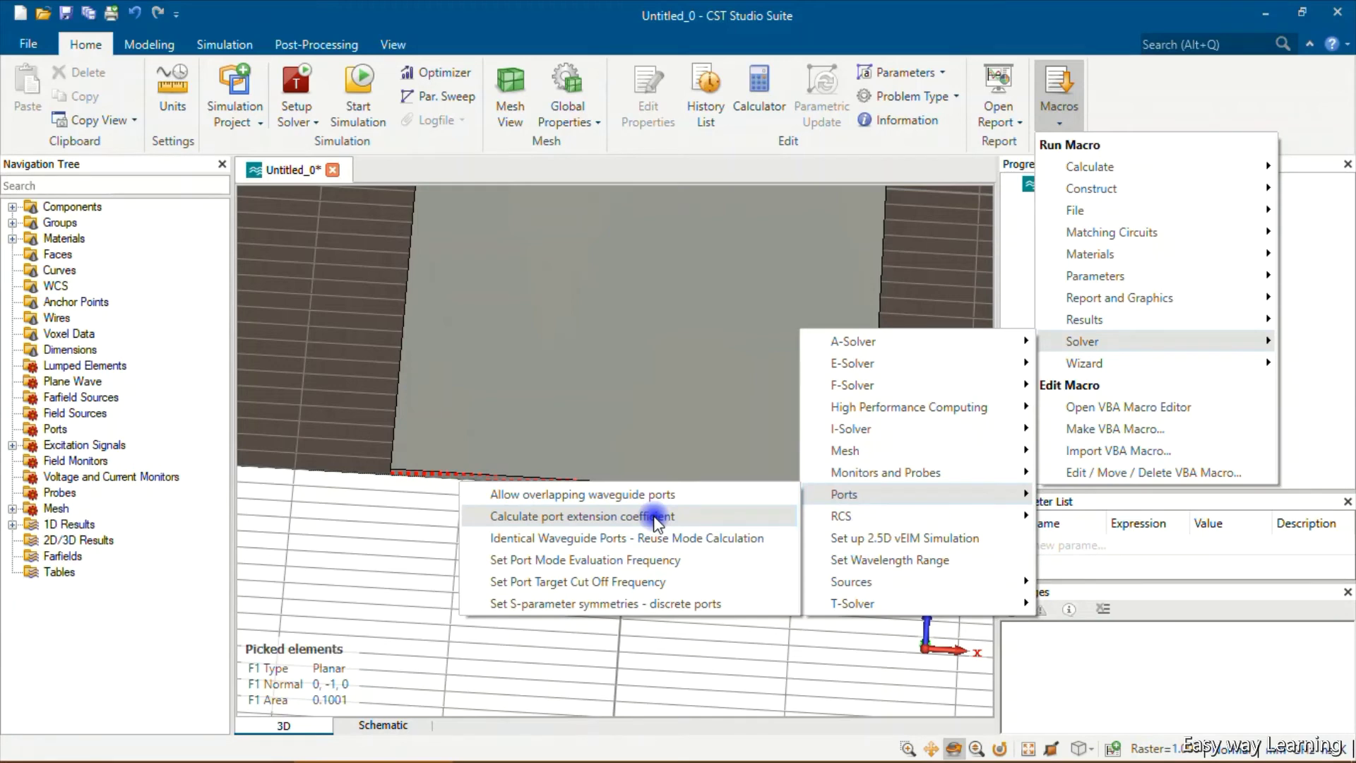
{"action": "left_click", "coordinate": [655, 521]}
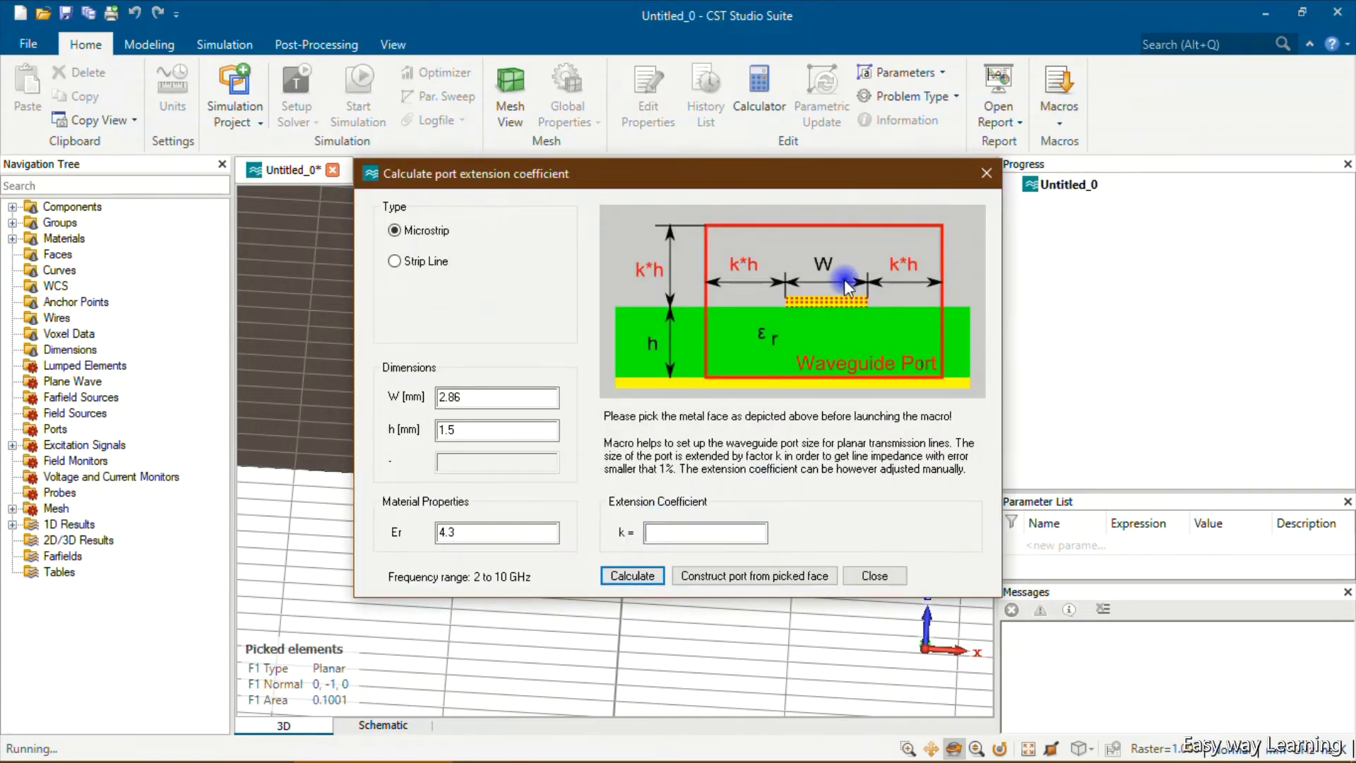
{"action": "double_click", "coordinate": [449, 397]}
{"action": "left_click", "coordinate": [463, 393]}
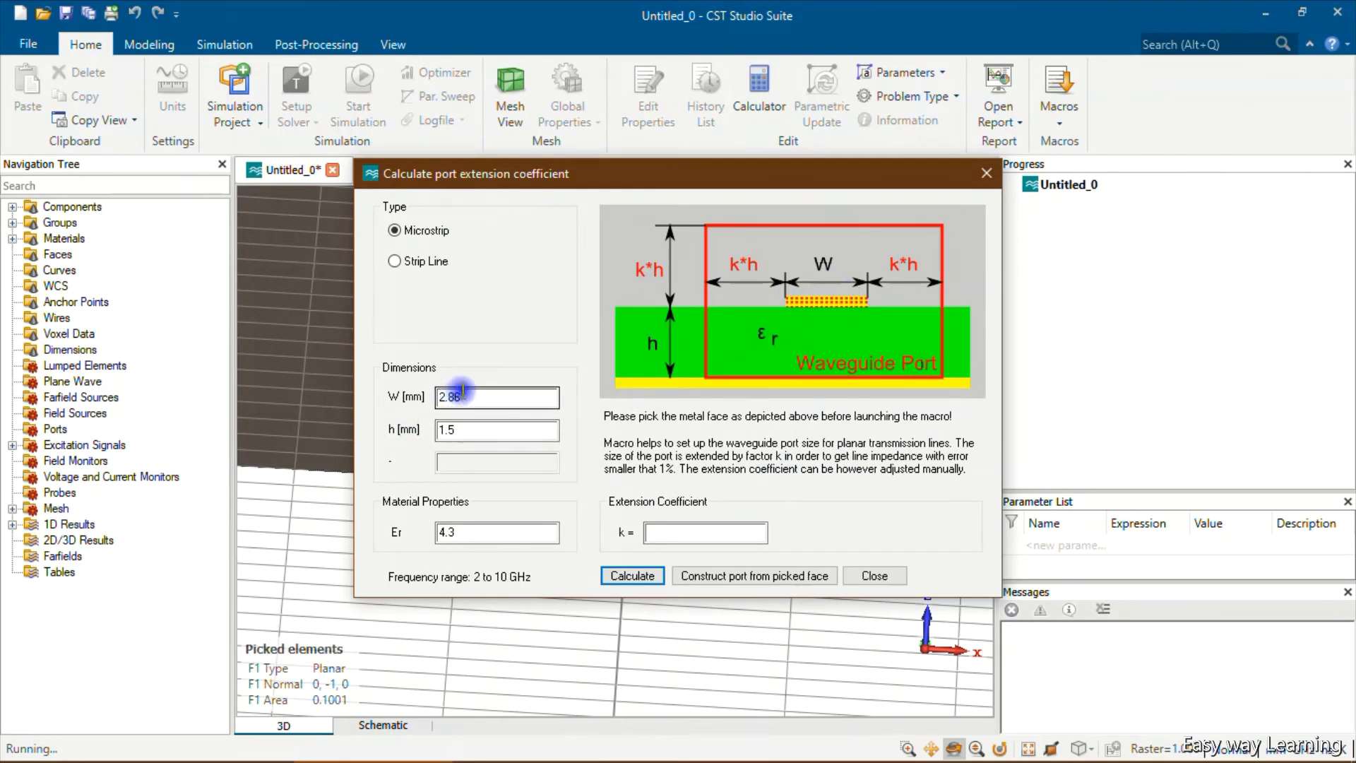
{"action": "left_click", "coordinate": [452, 430]}
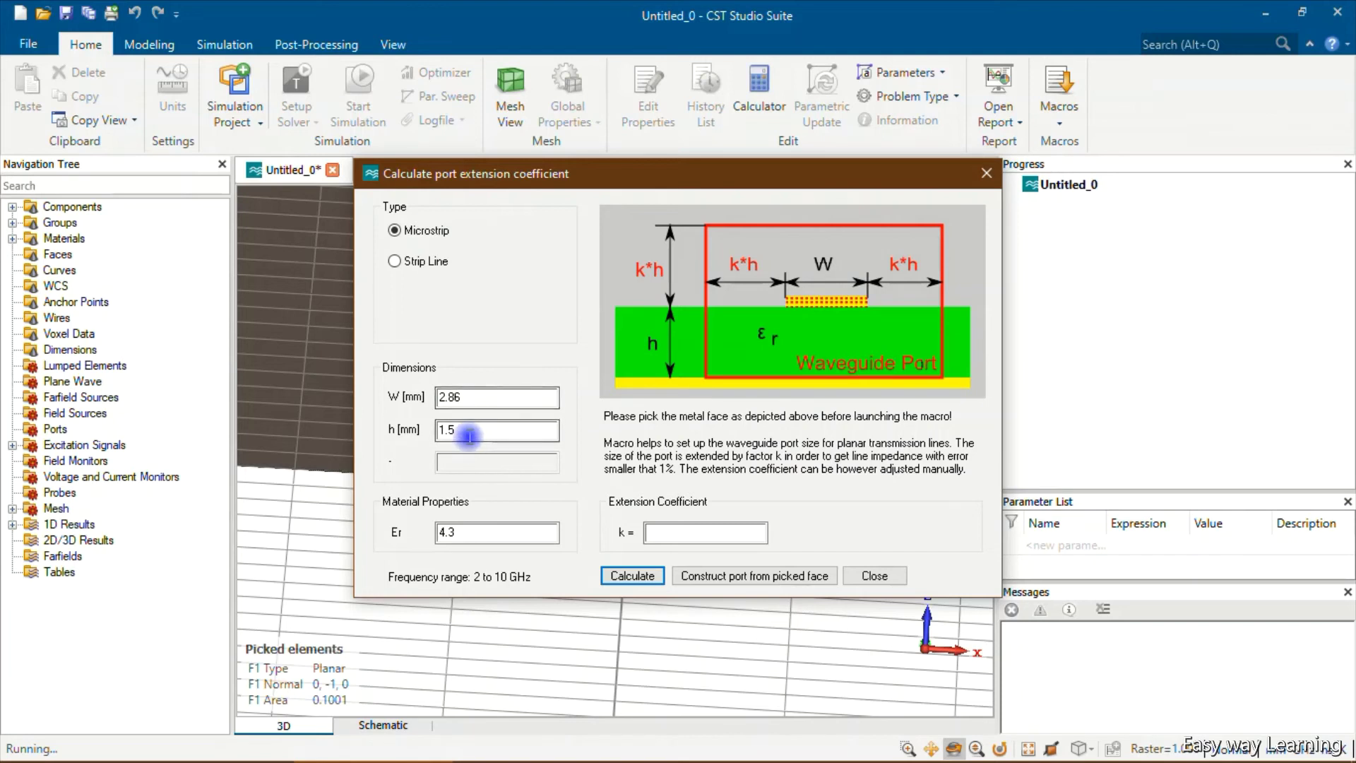
{"action": "left_click", "coordinate": [633, 576]}
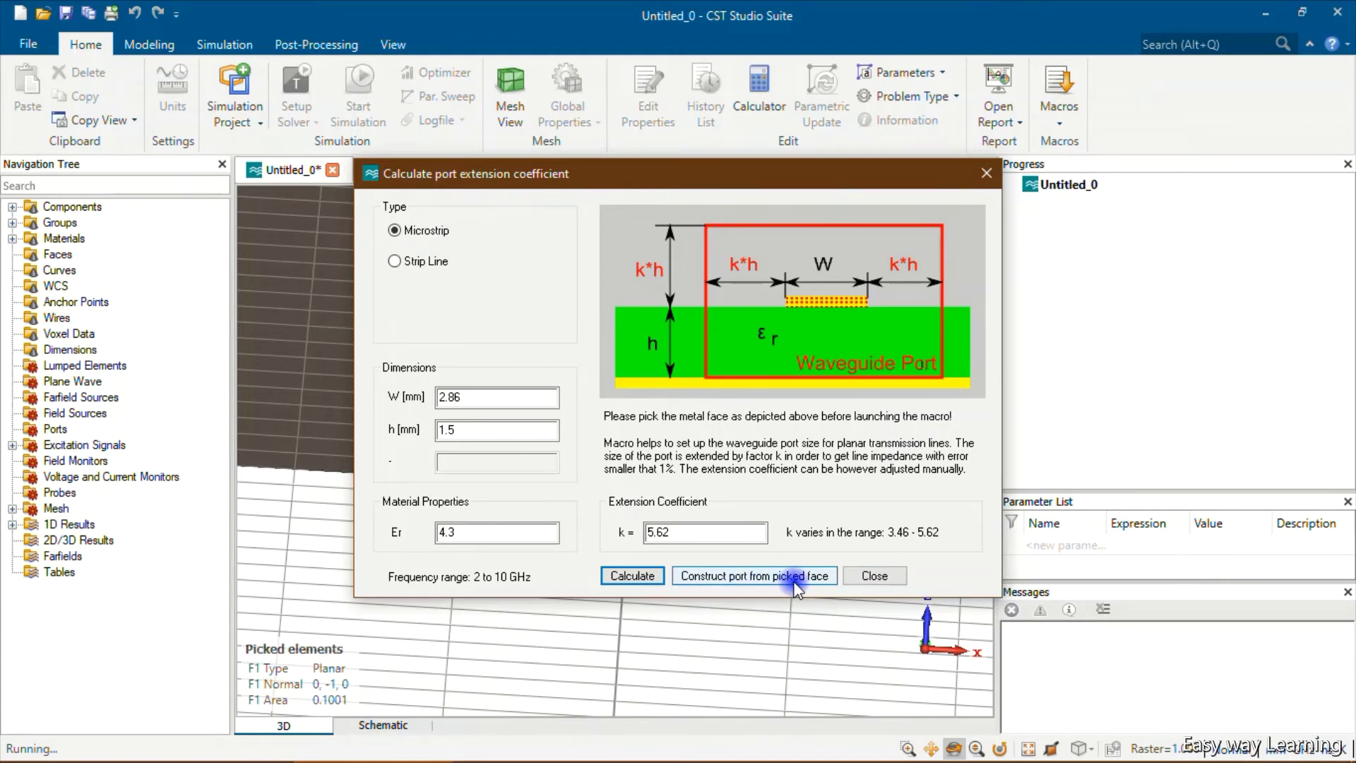
{"action": "left_click", "coordinate": [874, 576]}
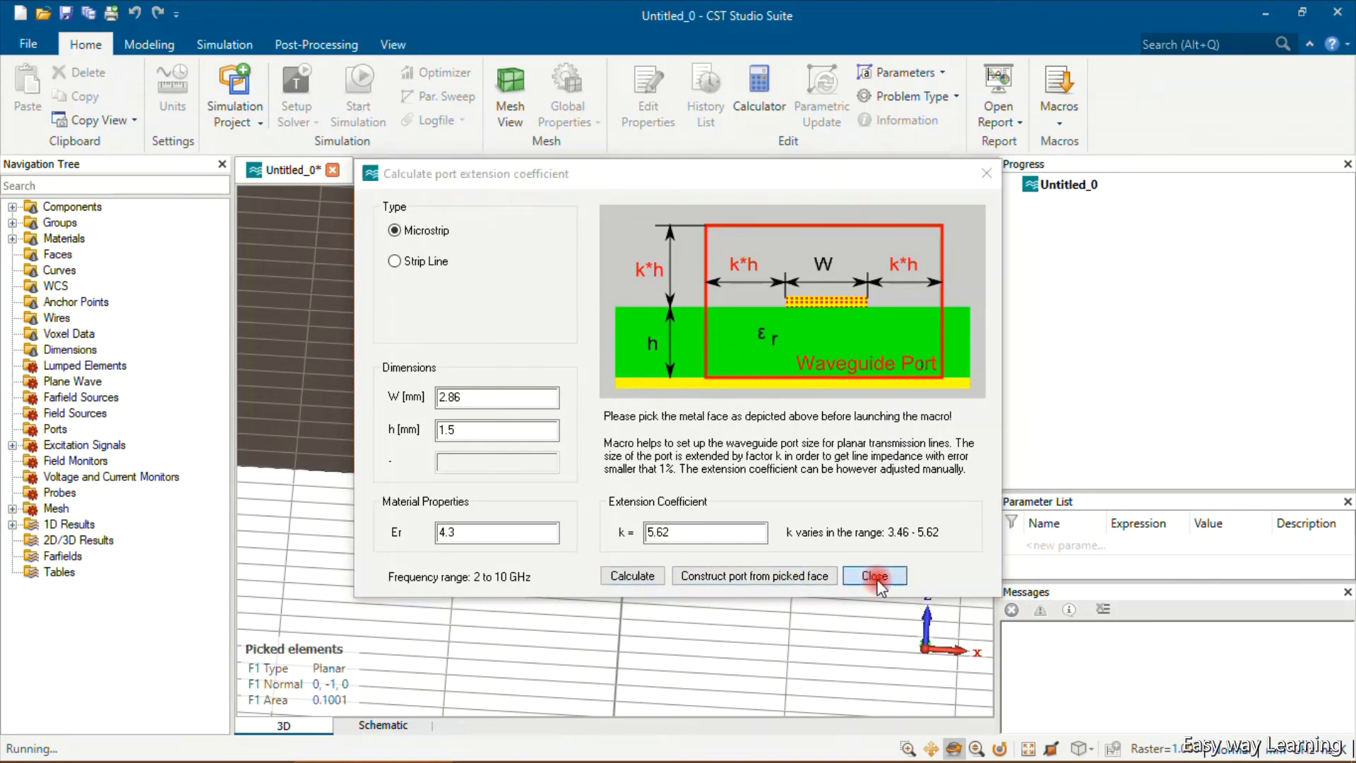
Find the port extension coefficient macro by searching for "exten", calculate k for the microstrip, and construct a waveguide port from the picked face.
{"action": "left_click", "coordinate": [1195, 46]}
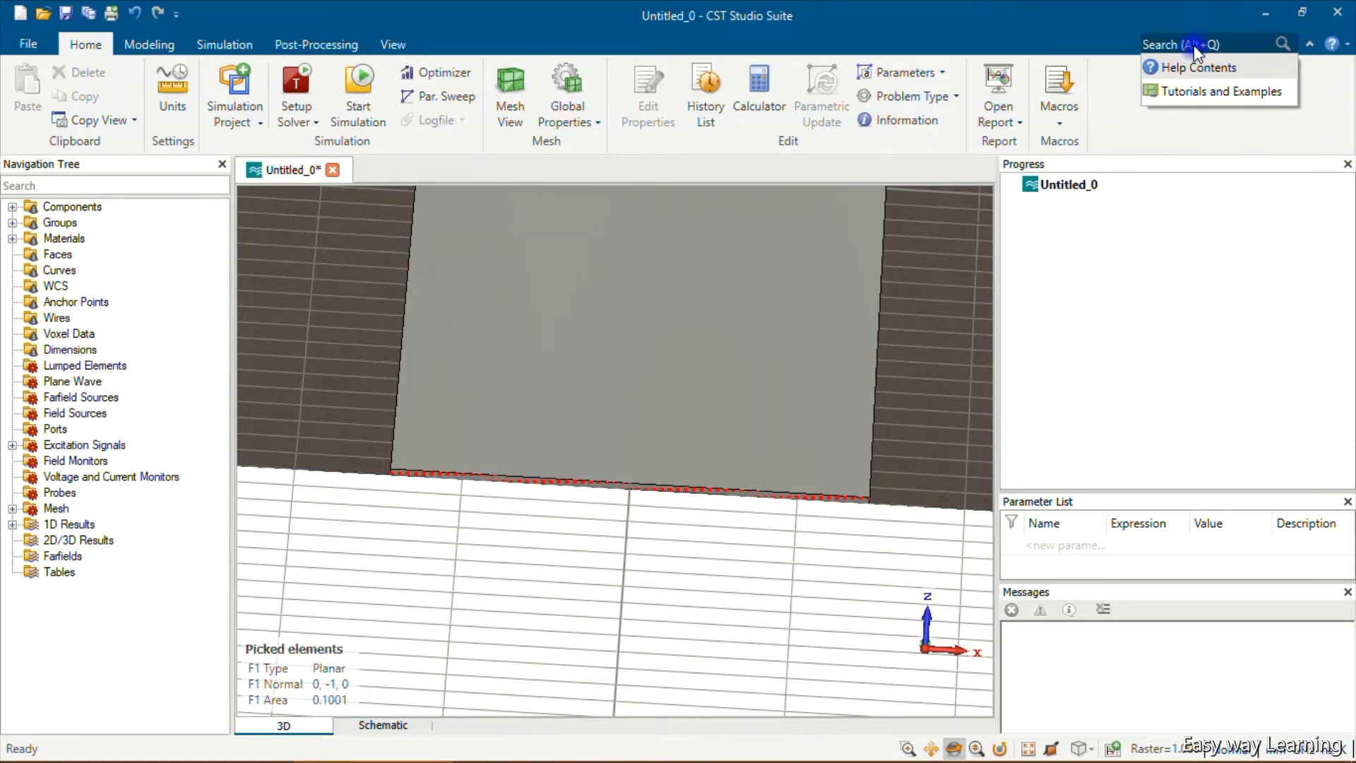
{"action": "type", "text": "exten"}
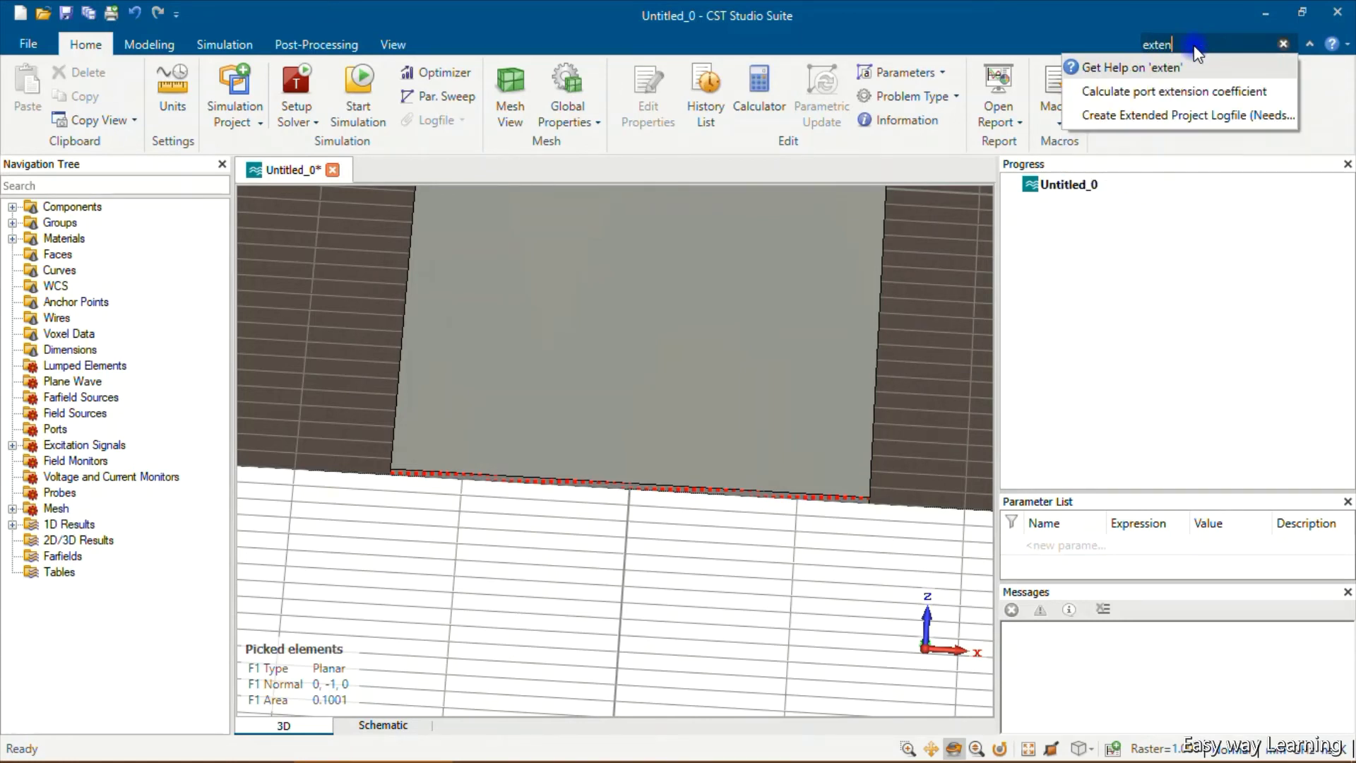
{"action": "left_click", "coordinate": [1189, 91]}
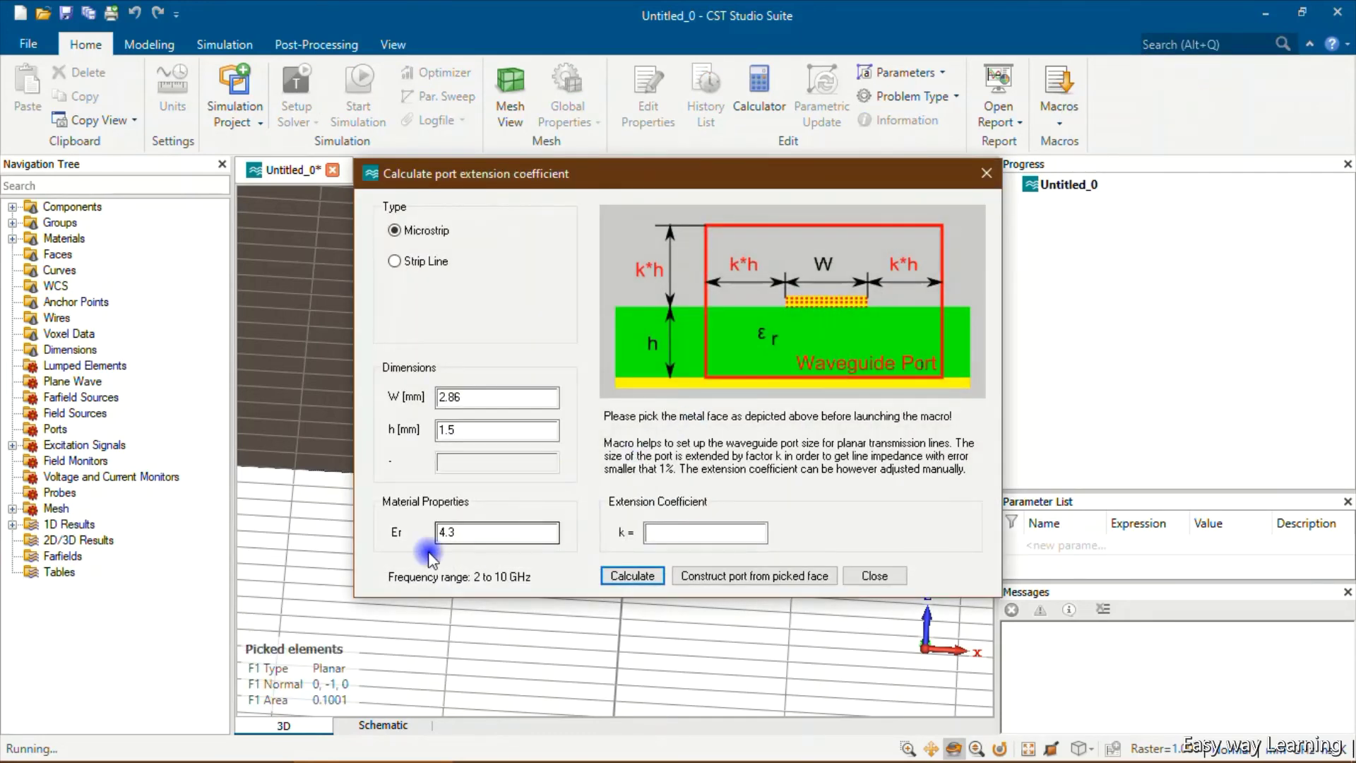
{"action": "left_click", "coordinate": [633, 575]}
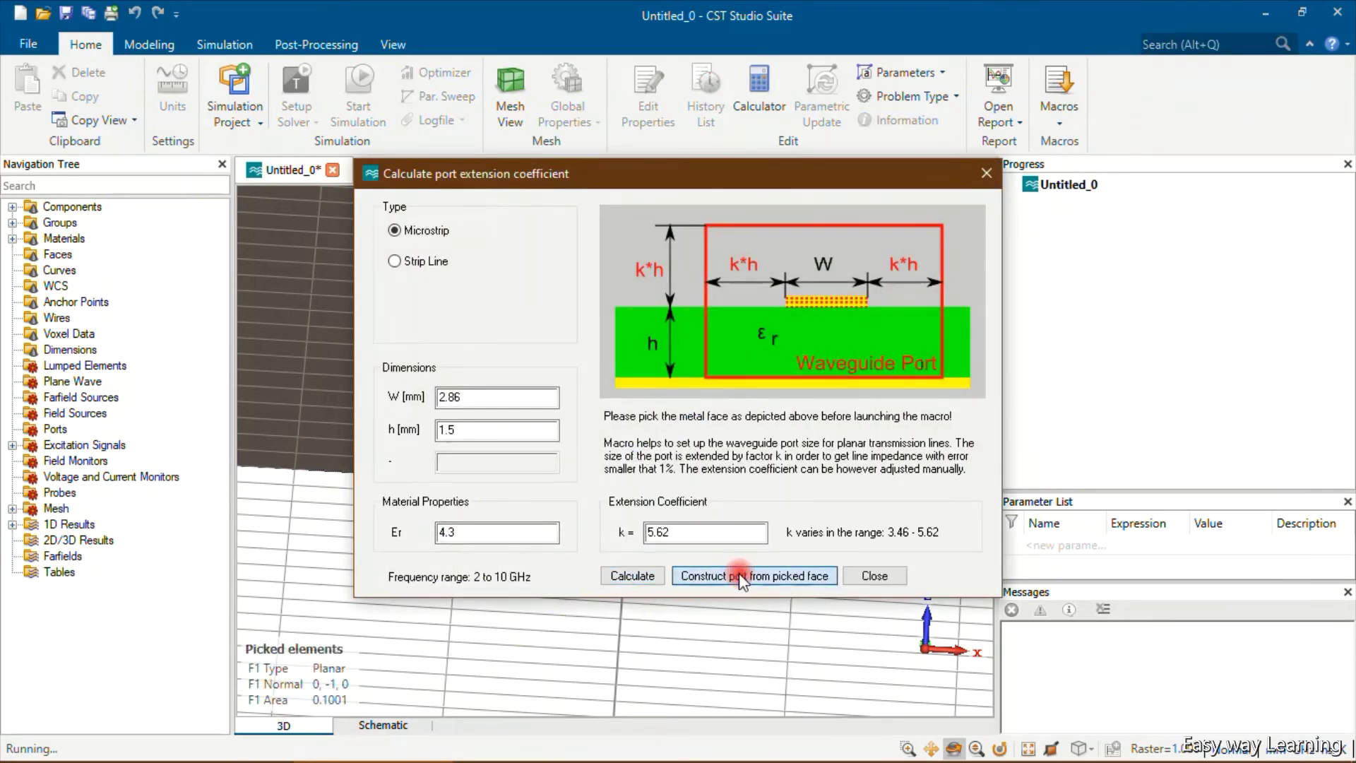
{"action": "left_click", "coordinate": [740, 577]}
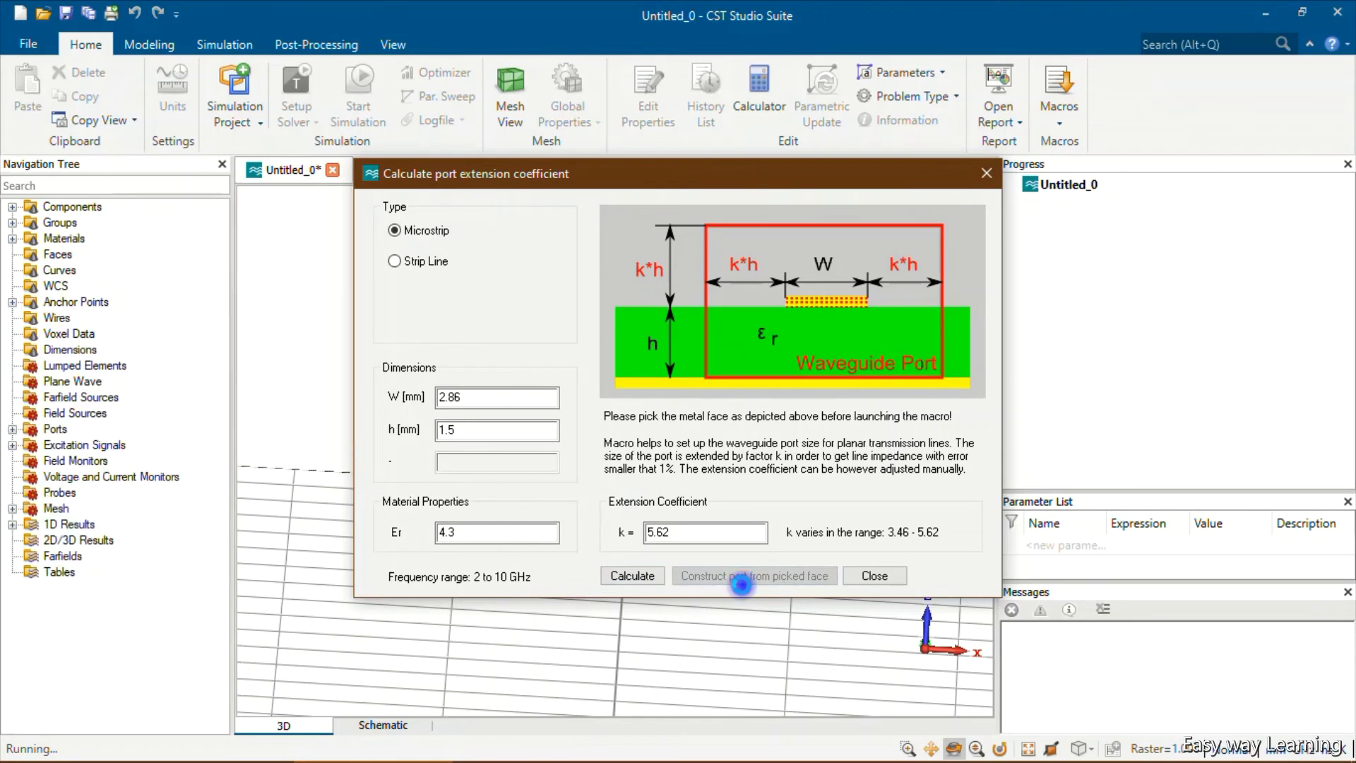
{"action": "left_click", "coordinate": [875, 576]}
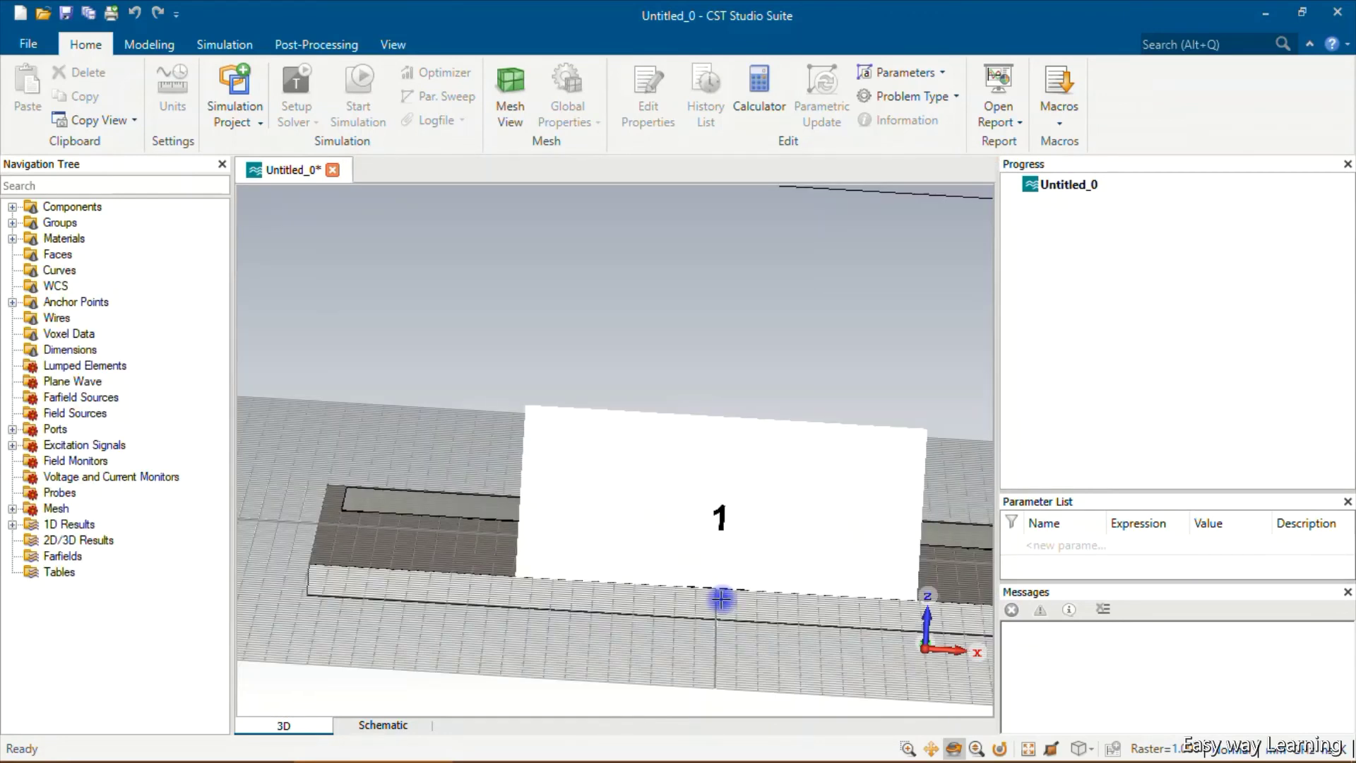
Check the simulation's minimum and maximum frequency settings and accept them.
{"action": "key", "text": "space"}
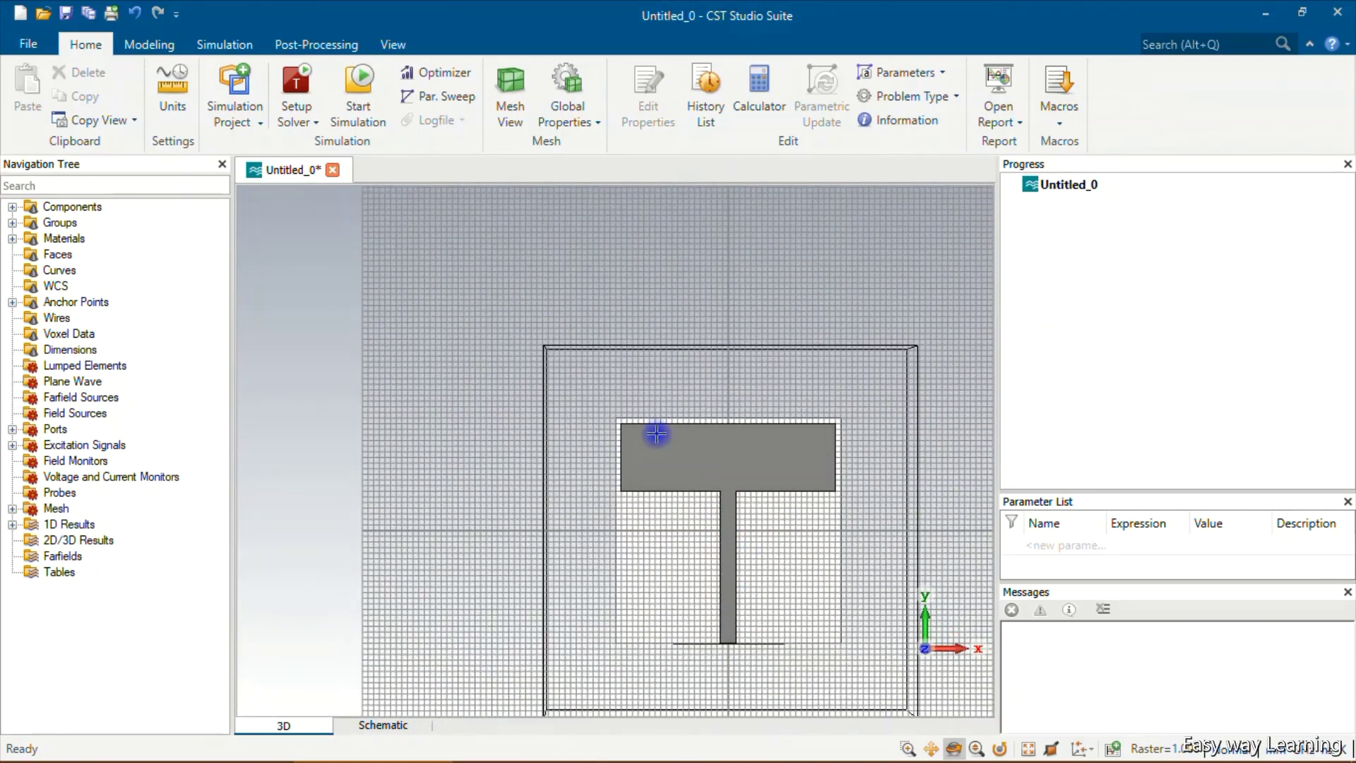
{"action": "scroll", "coordinate": [690, 507], "scroll_direction": "up", "scroll_amount": 5}
{"action": "mouse_move", "coordinate": [720, 478]}
{"action": "left_mouse_down"}
{"action": "mouse_move", "coordinate": [723, 402]}
{"action": "mouse_move", "coordinate": [717, 527]}
{"action": "left_mouse_up"}
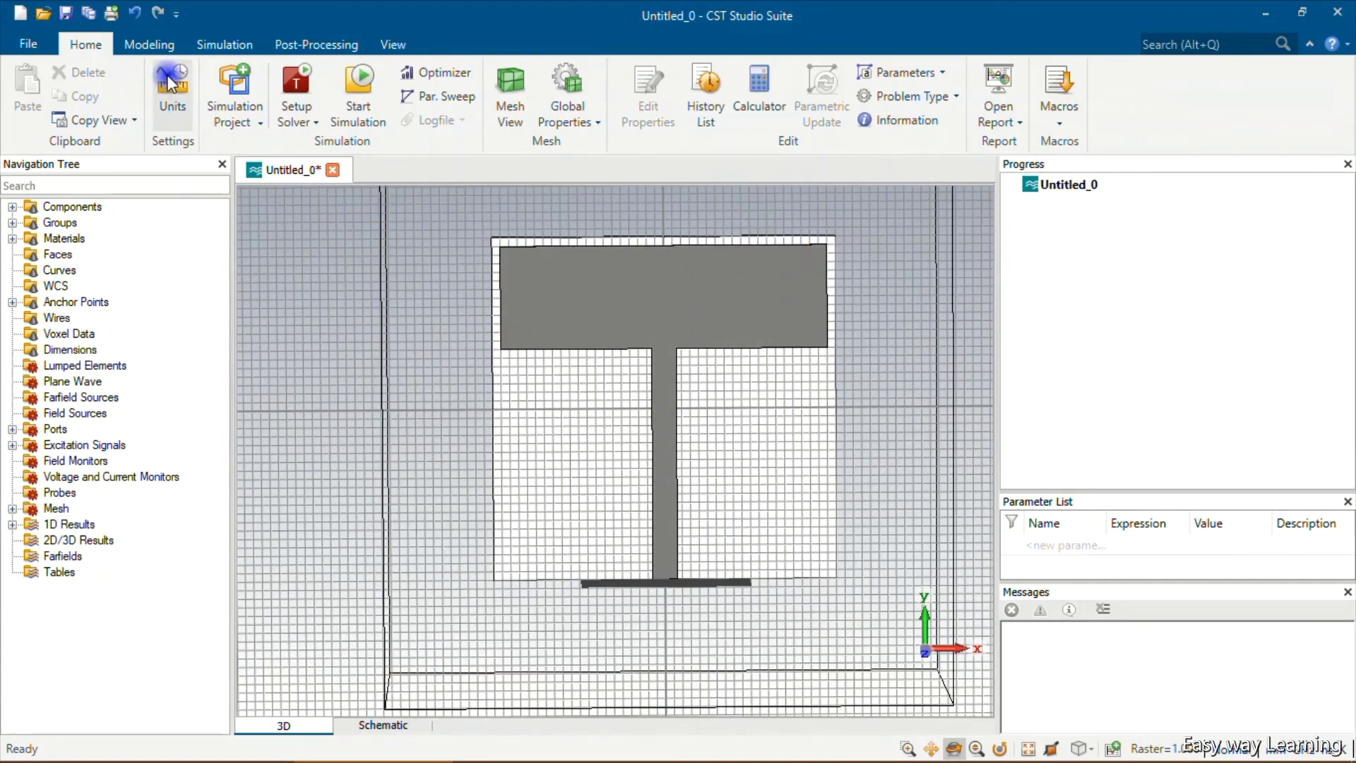
{"action": "left_click", "coordinate": [149, 44]}
{"action": "left_click", "coordinate": [224, 44]}
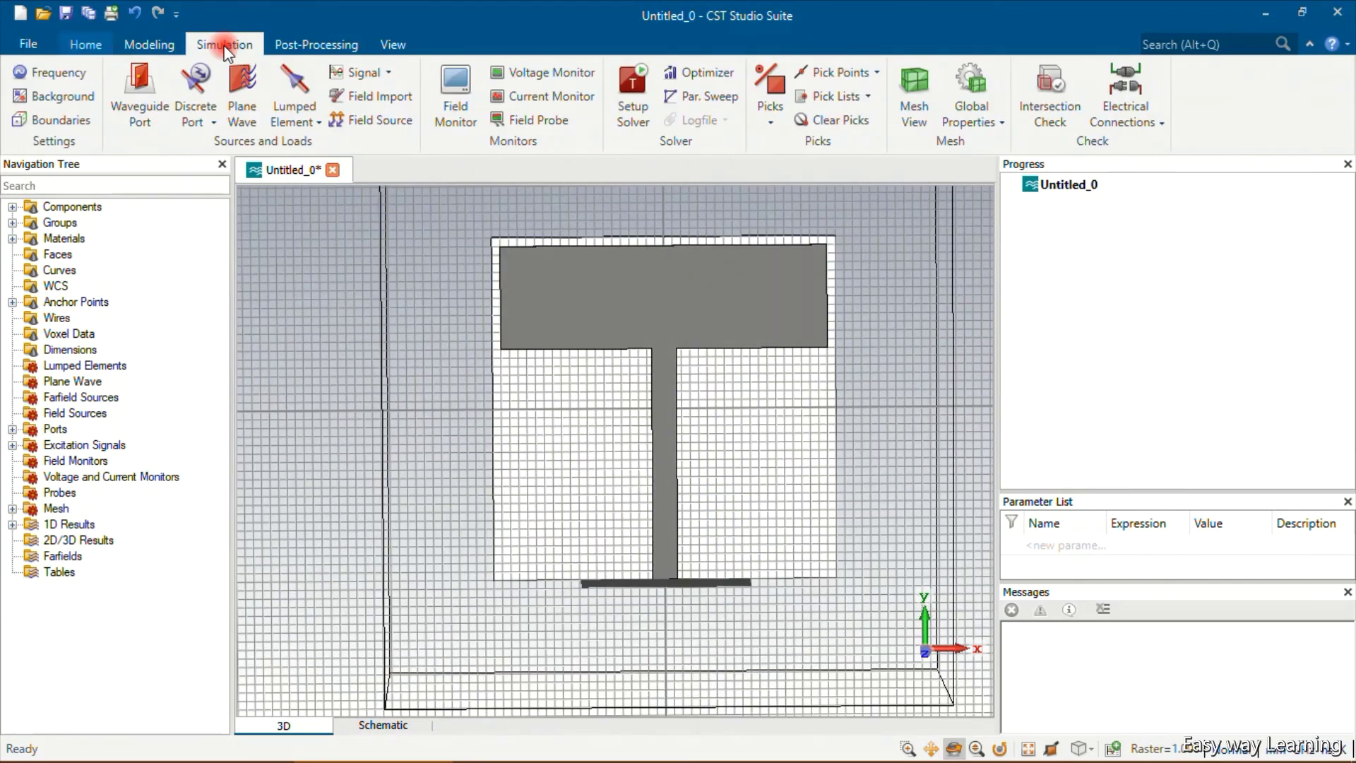
{"action": "left_click", "coordinate": [58, 72]}
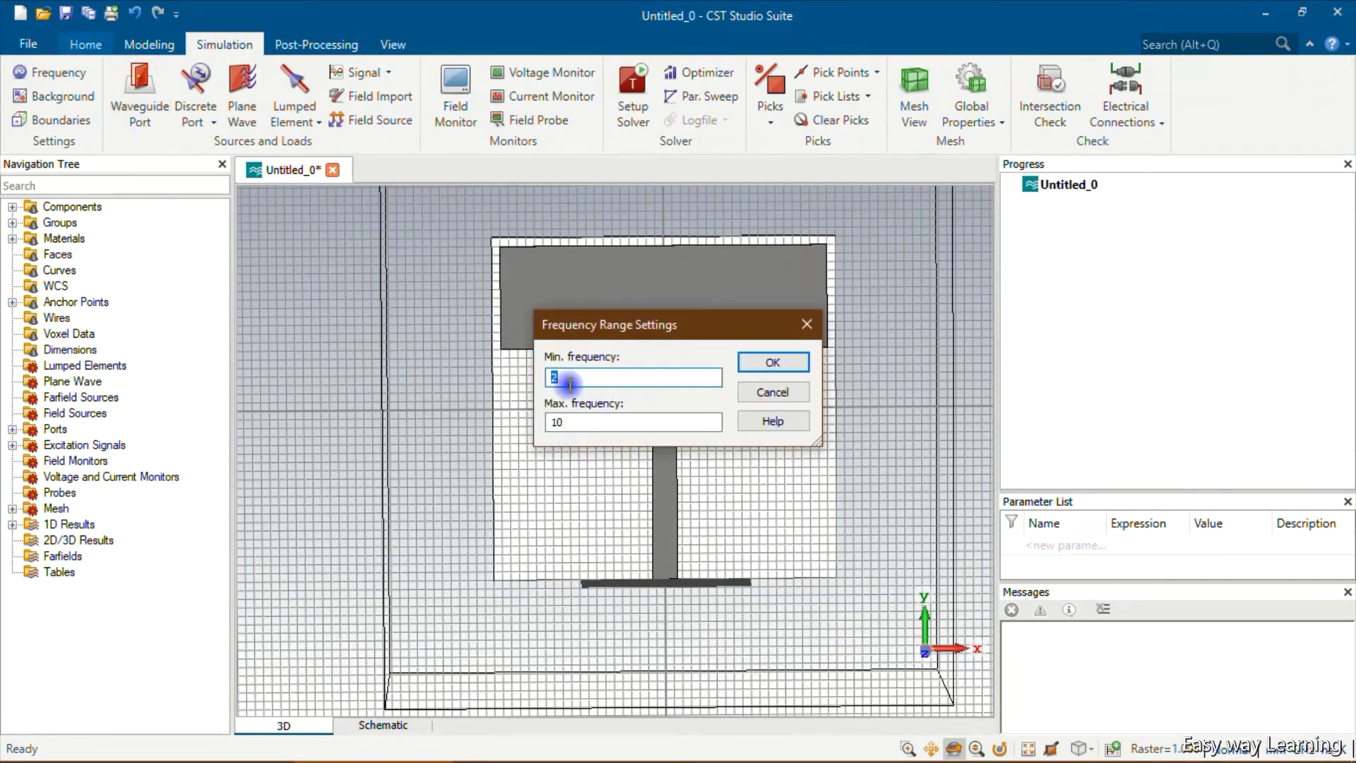
{"action": "left_click", "coordinate": [759, 362]}
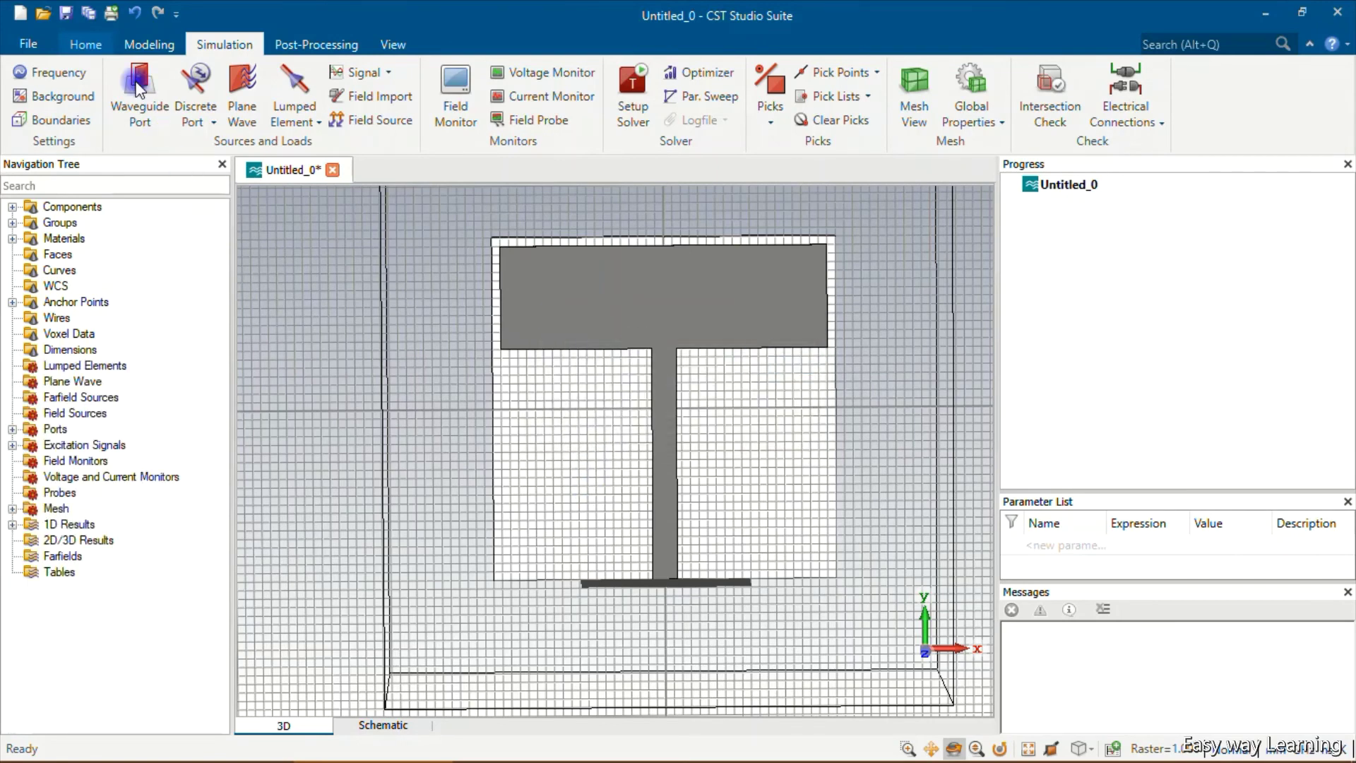
Enable normalizing the S-parameters to a fixed impedance of 50 Ohm and start the time domain solver.
{"action": "left_click", "coordinate": [86, 45]}
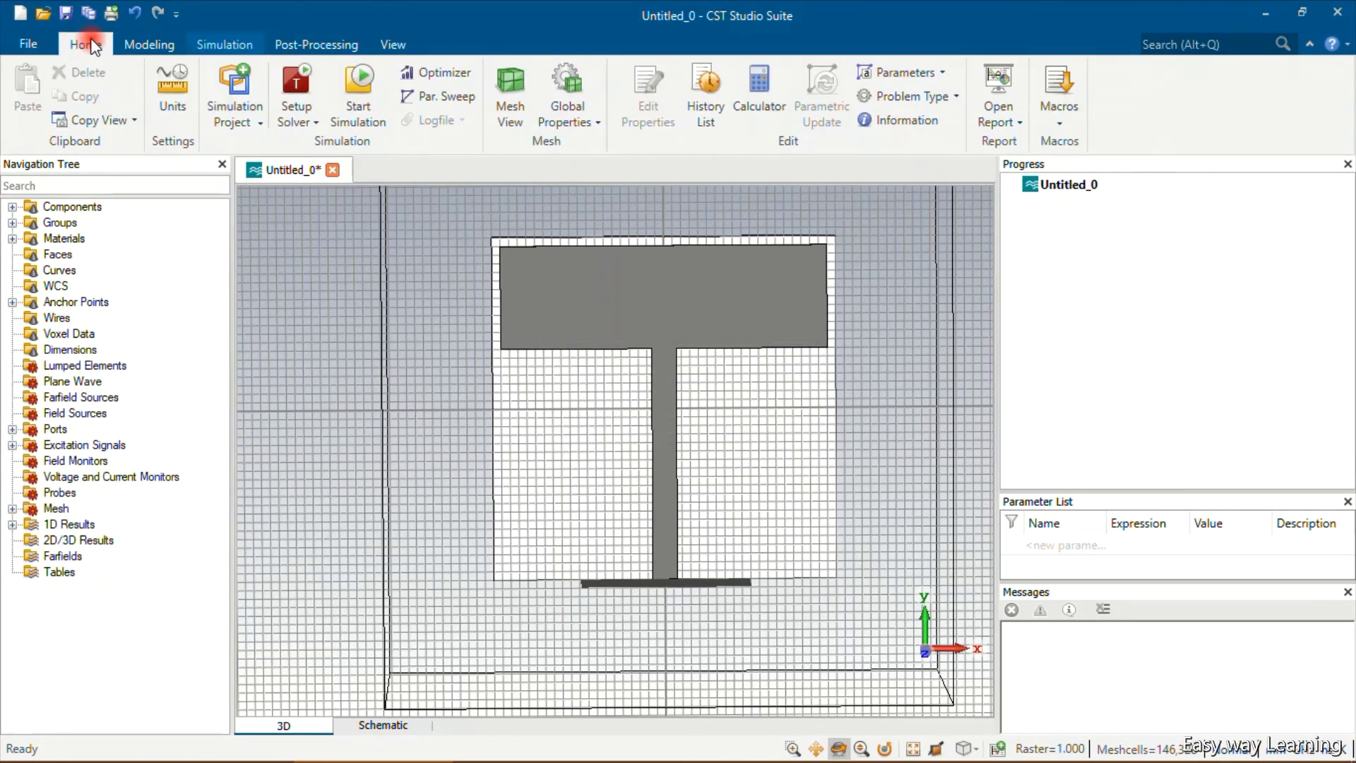
{"action": "left_click", "coordinate": [299, 76]}
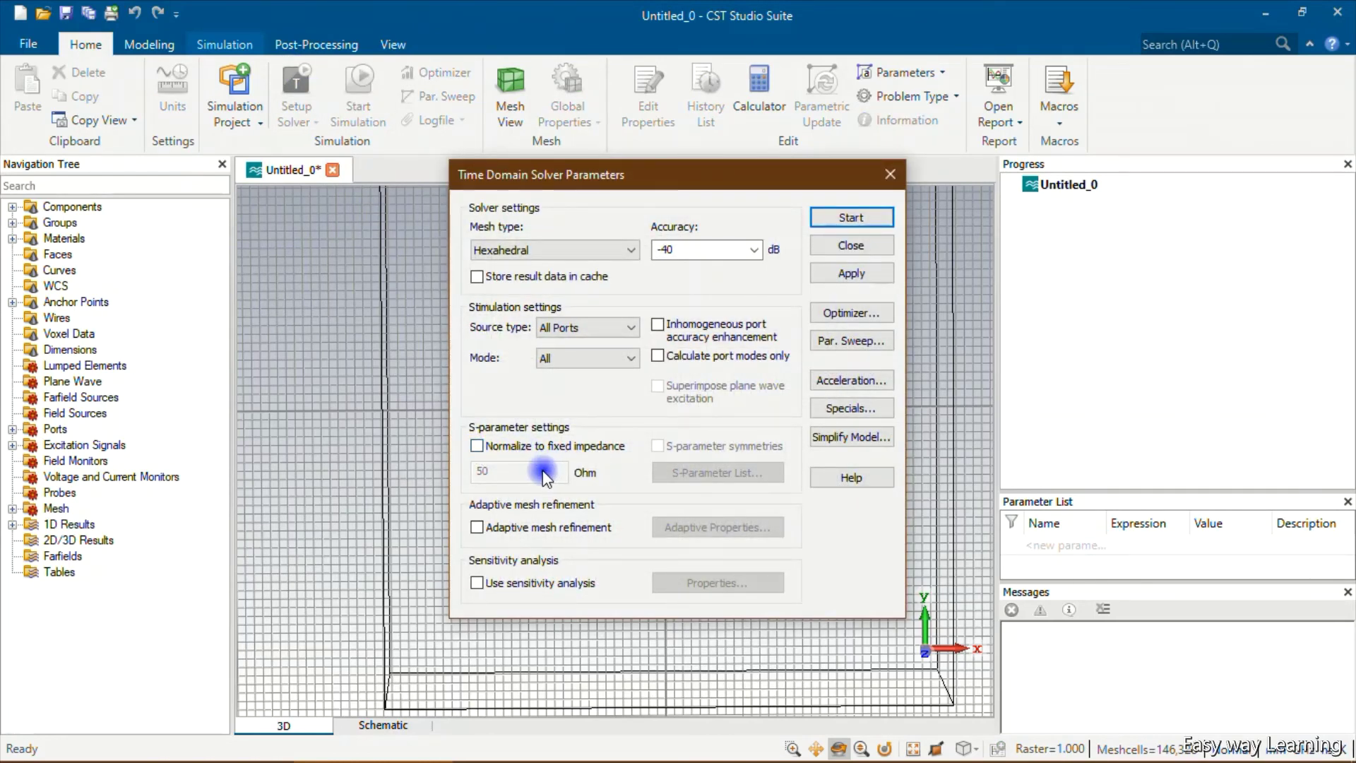
{"action": "left_click", "coordinate": [477, 445]}
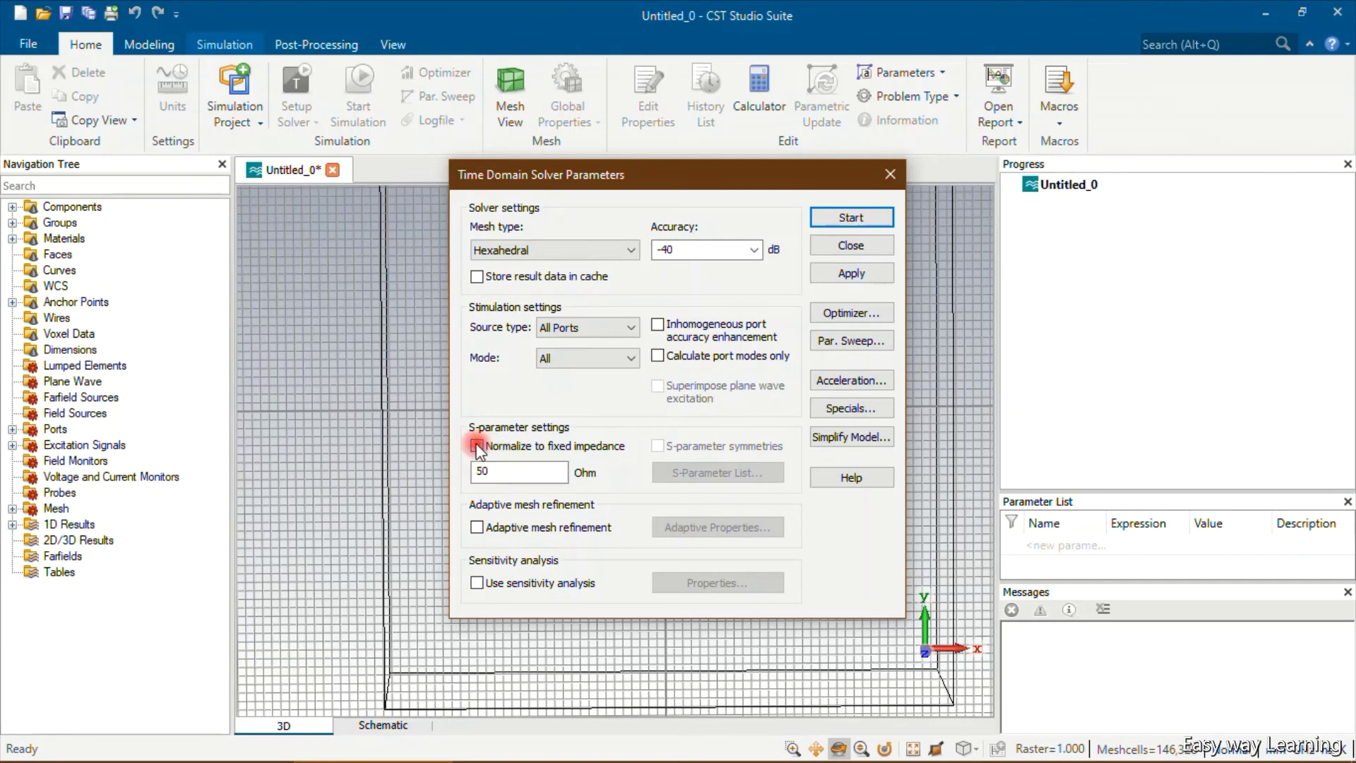
{"action": "left_click", "coordinate": [866, 220]}
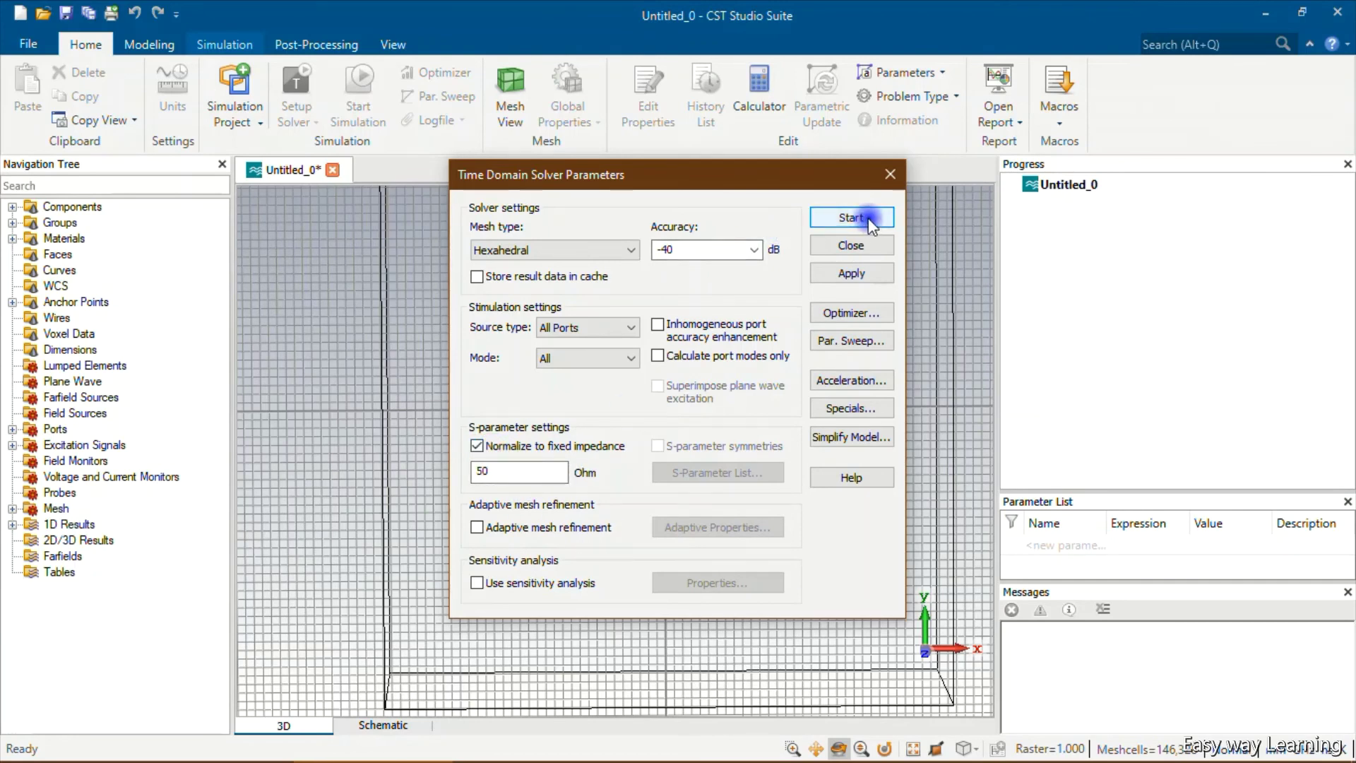
Run the time domain solver and display the S1,1 curve from the 1D S-parameter results.
{"action": "left_click", "coordinate": [867, 220]}
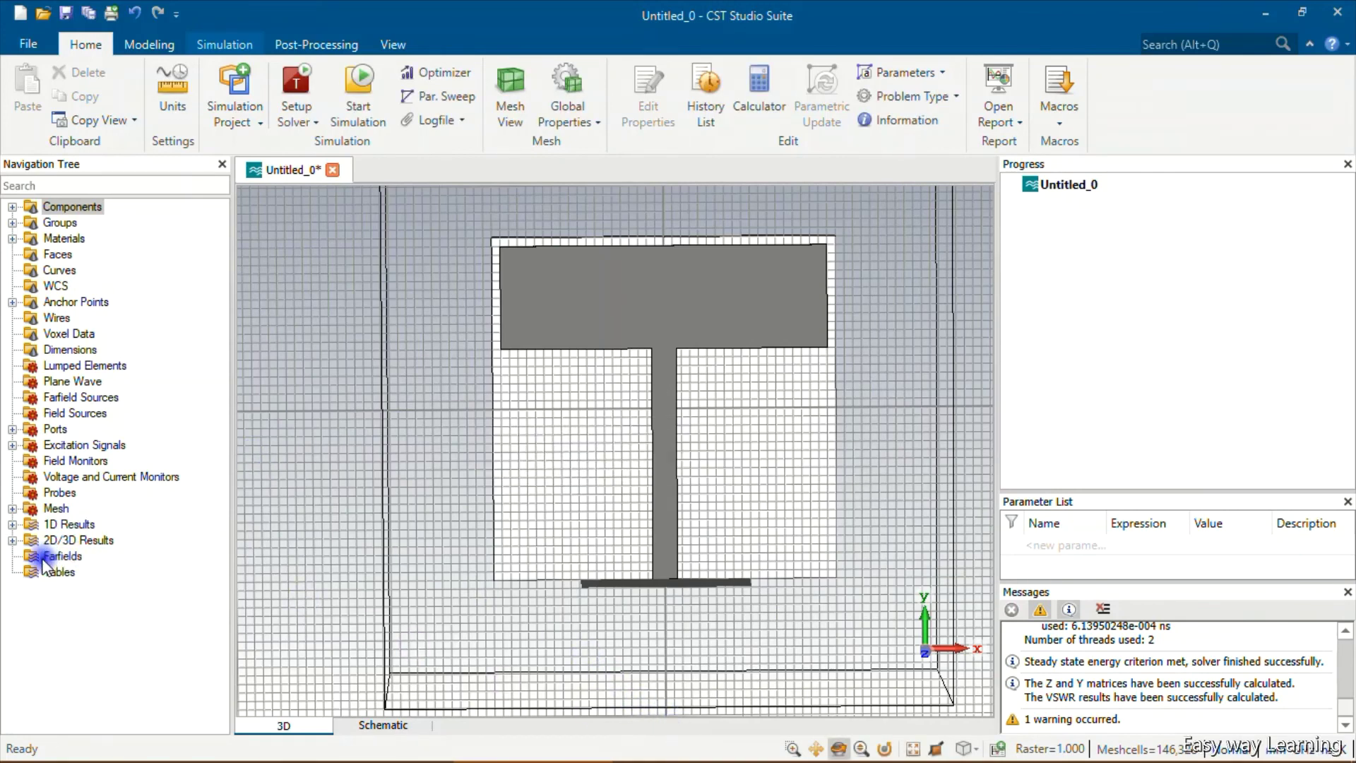
{"action": "left_click", "coordinate": [13, 524]}
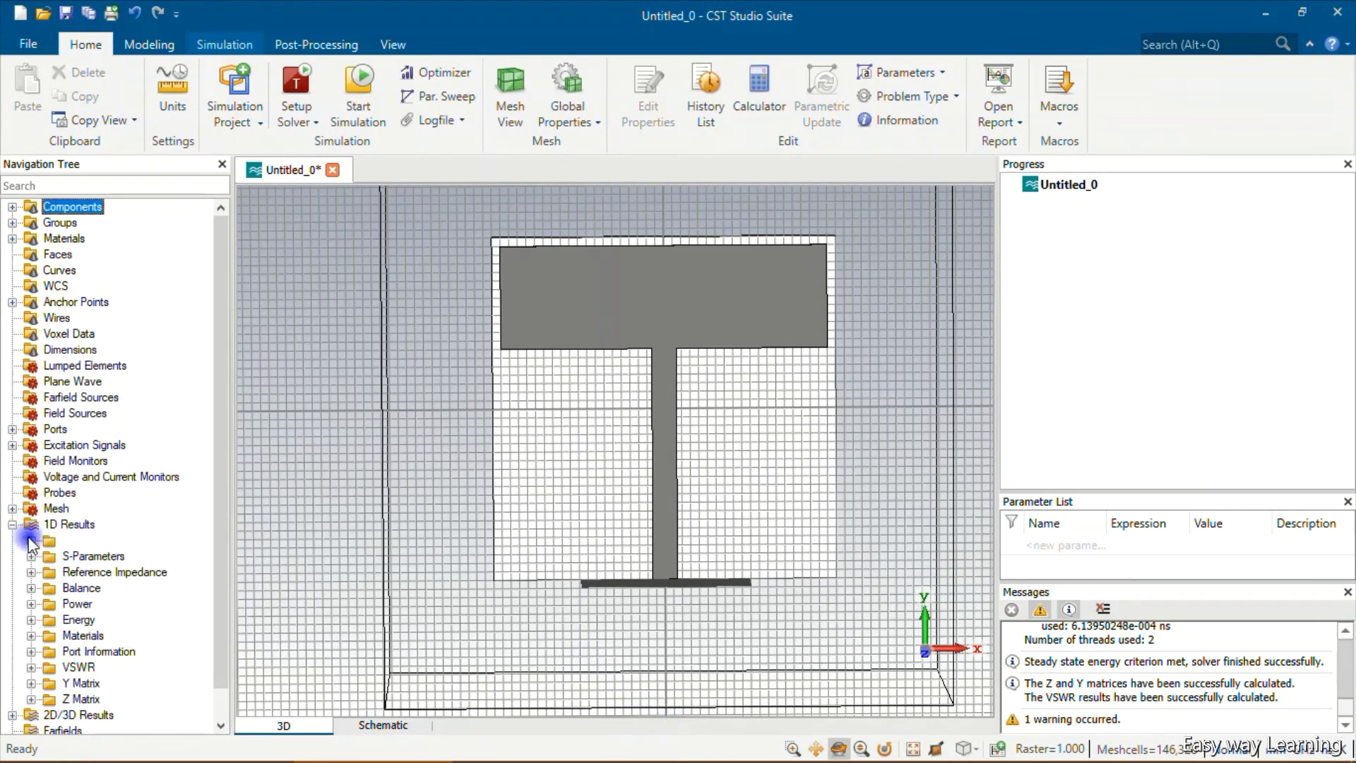
{"action": "left_click", "coordinate": [30, 556]}
{"action": "left_click", "coordinate": [88, 574]}
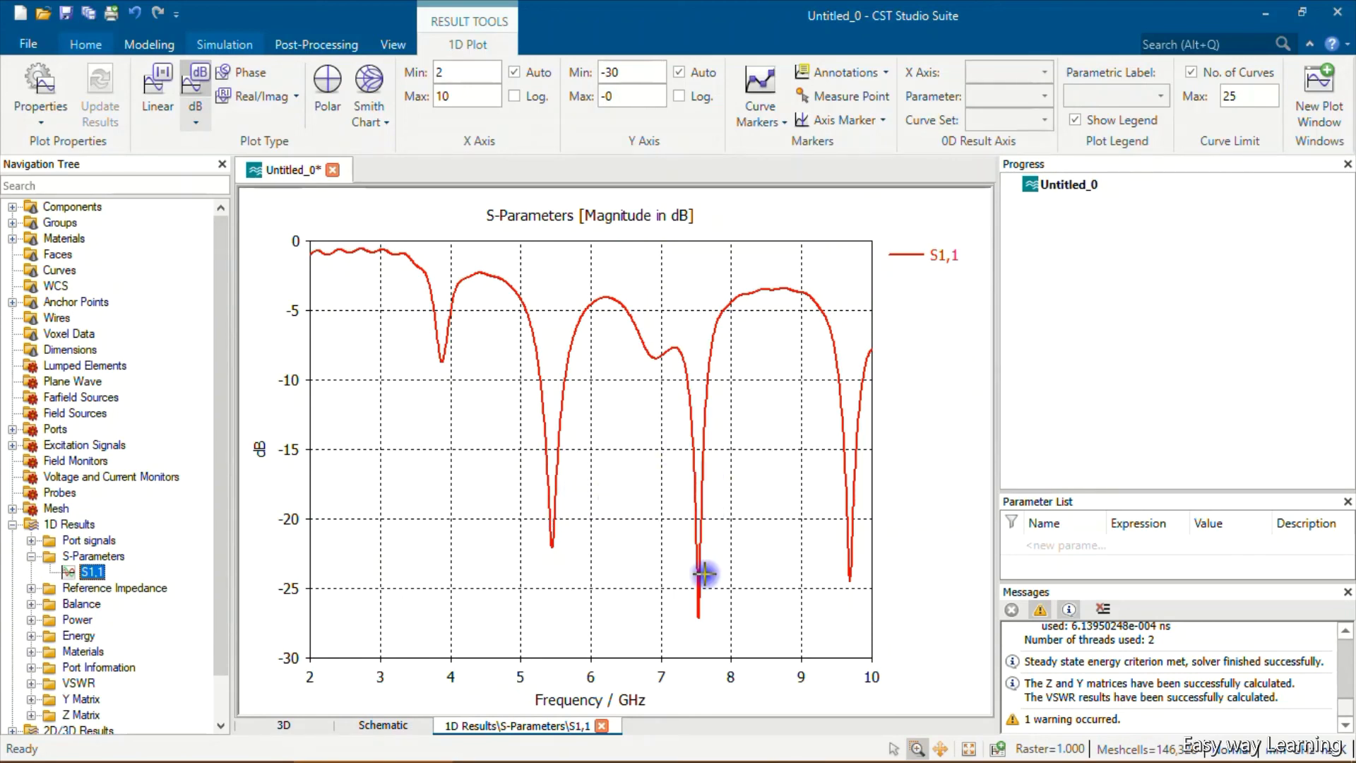
Inspect the S1,1 dips by moving the axis marker to the minimum and to about 9.68 GHz, and return to the 3D model.
{"action": "right_click", "coordinate": [557, 607]}
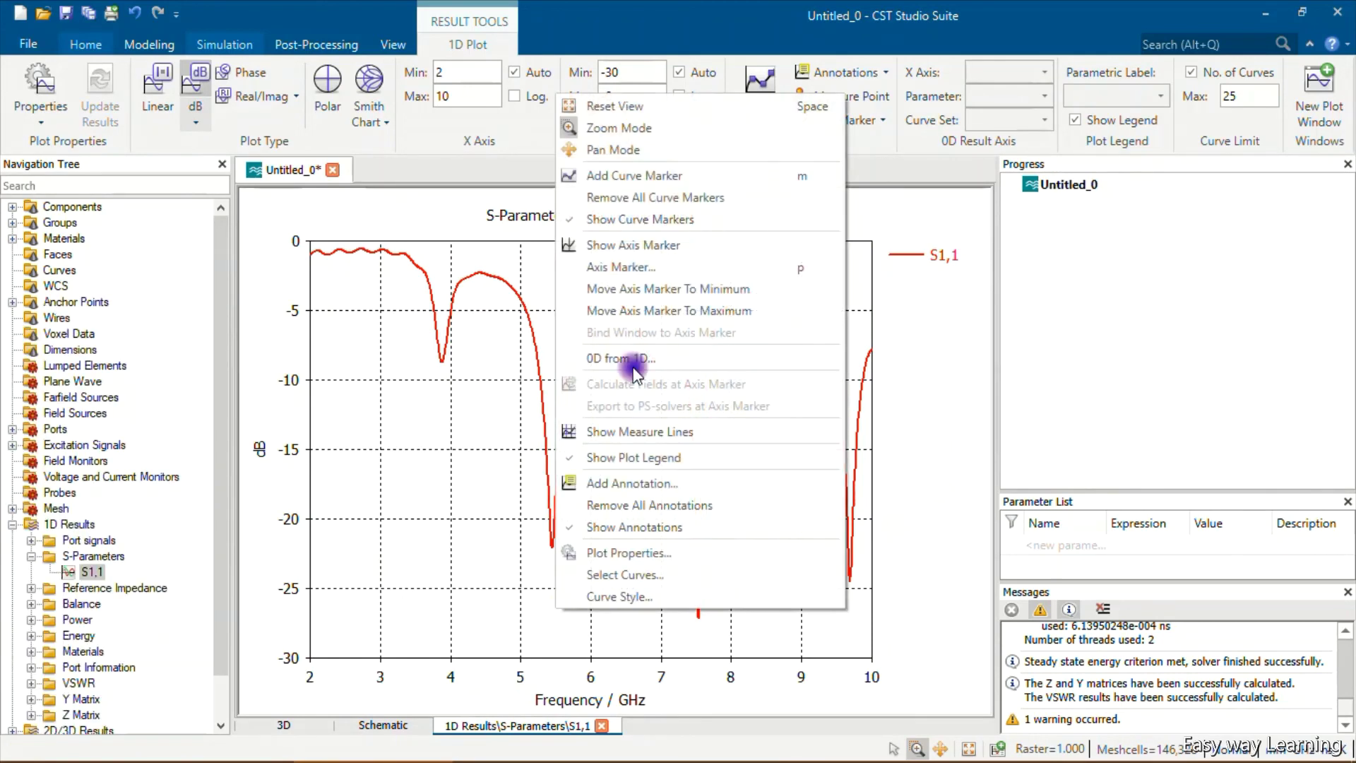
{"action": "left_click", "coordinate": [669, 288]}
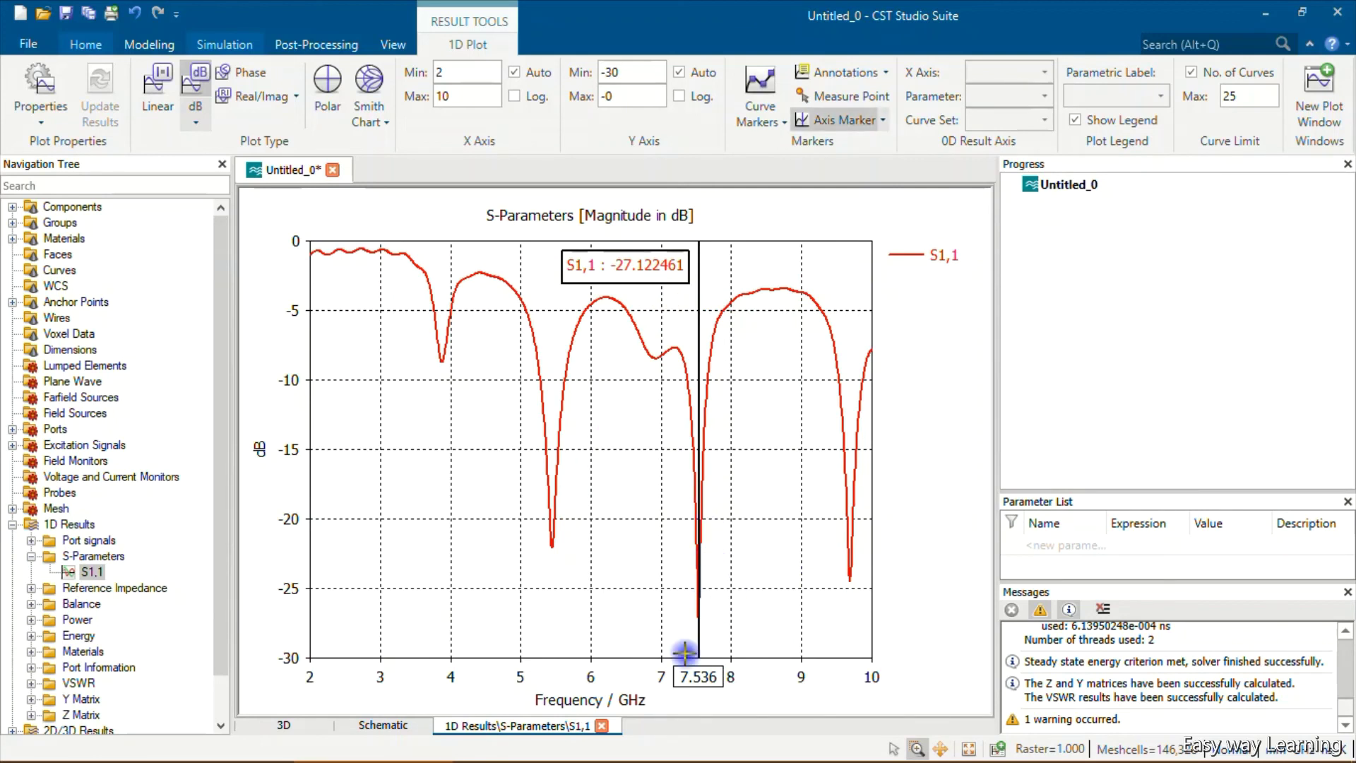
{"action": "mouse_move", "coordinate": [697, 428]}
{"action": "left_mouse_down"}
{"action": "mouse_move", "coordinate": [704, 421]}
{"action": "mouse_move", "coordinate": [557, 426]}
{"action": "mouse_move", "coordinate": [626, 451]}
{"action": "mouse_move", "coordinate": [557, 442]}
{"action": "mouse_move", "coordinate": [854, 464]}
{"action": "left_mouse_up"}
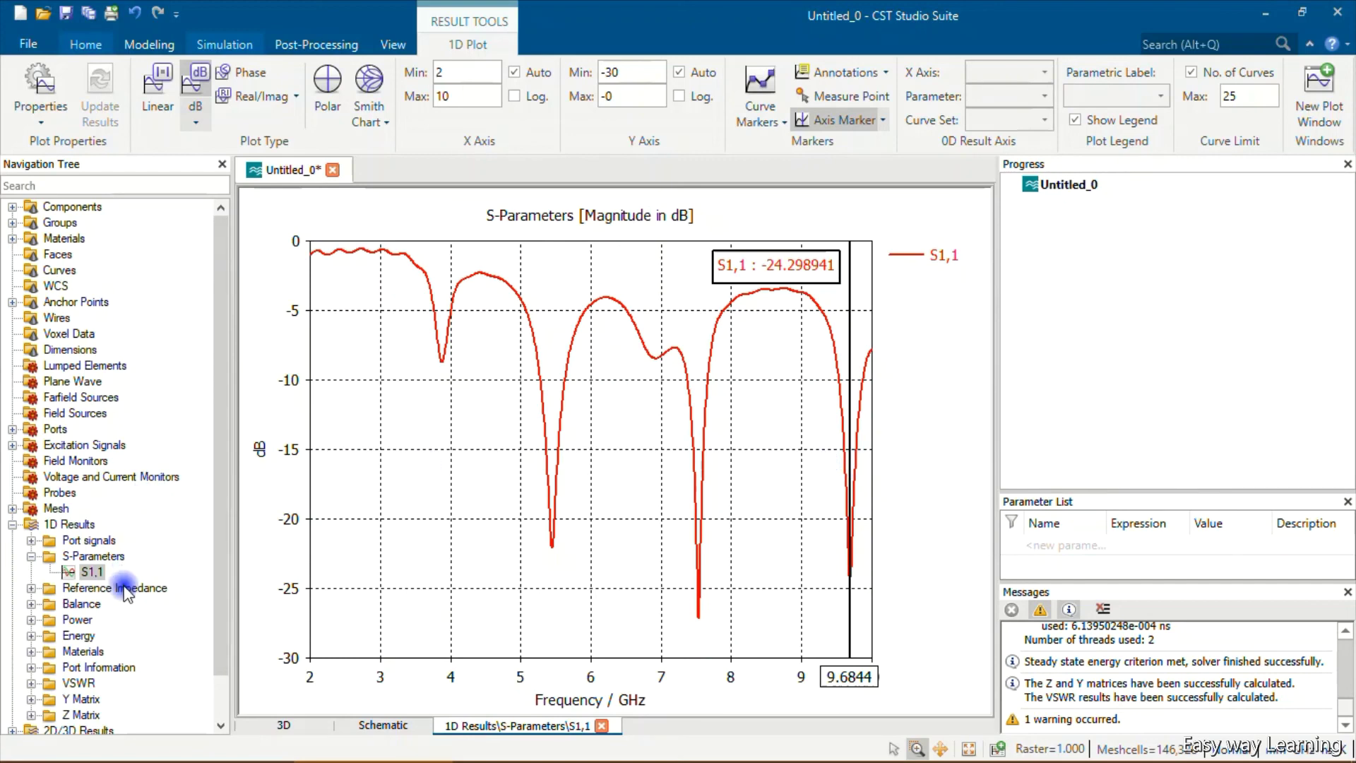
{"action": "left_click", "coordinate": [70, 207]}
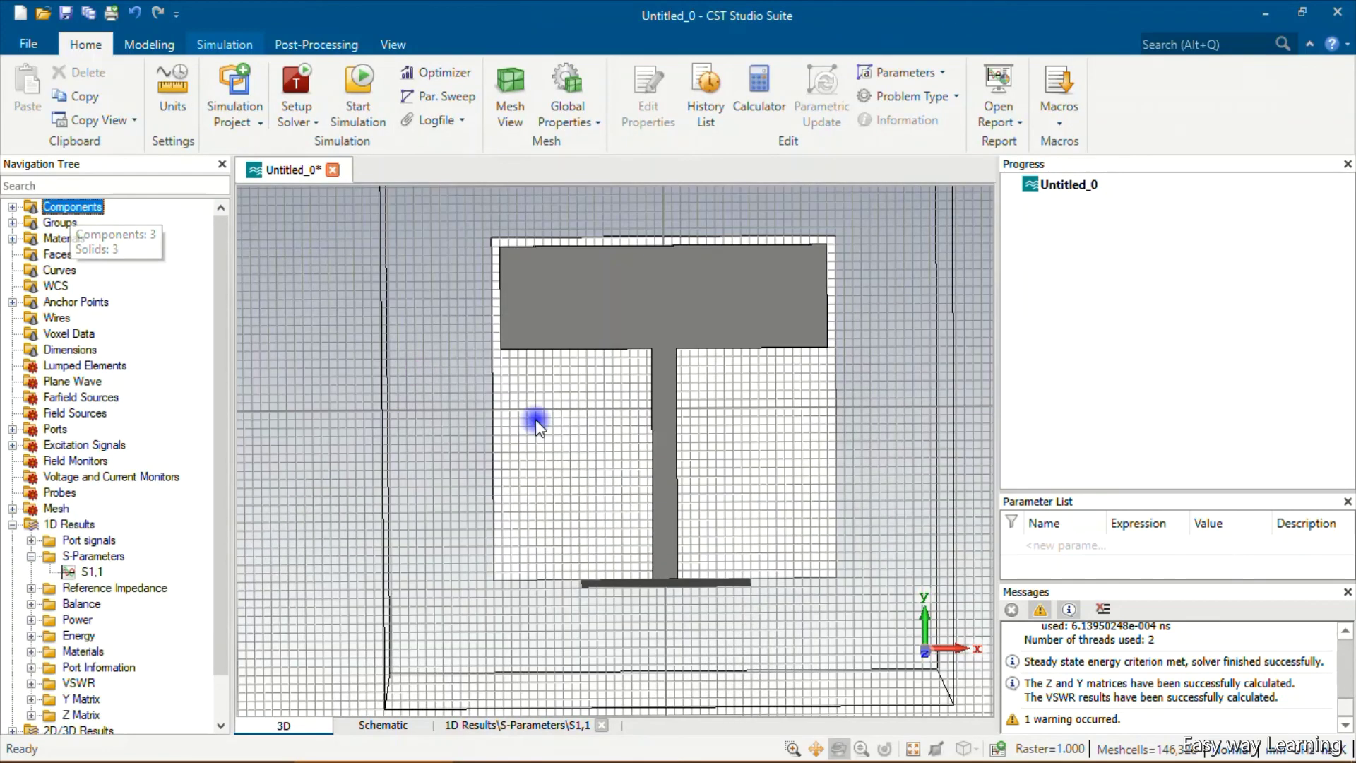